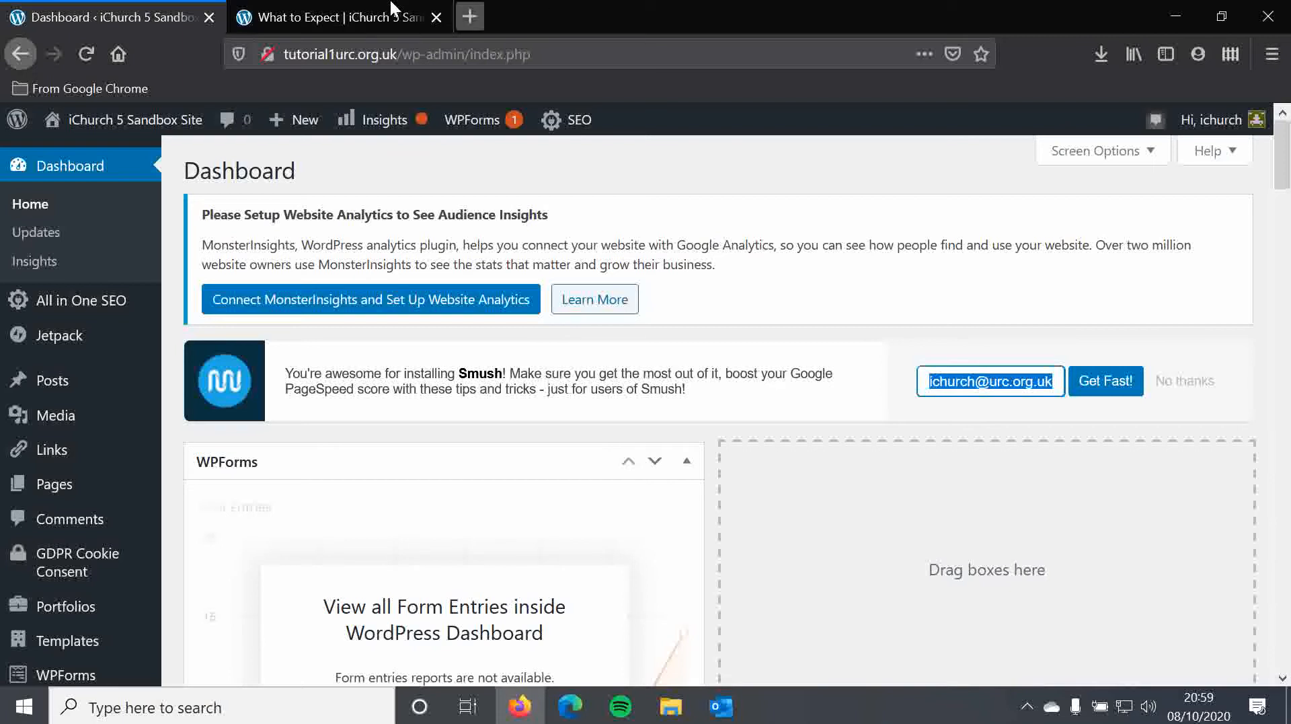
Look over the live What to Expect page, including its heading, introductory text and photo
{"action": "left_click", "coordinate": [353, 10]}
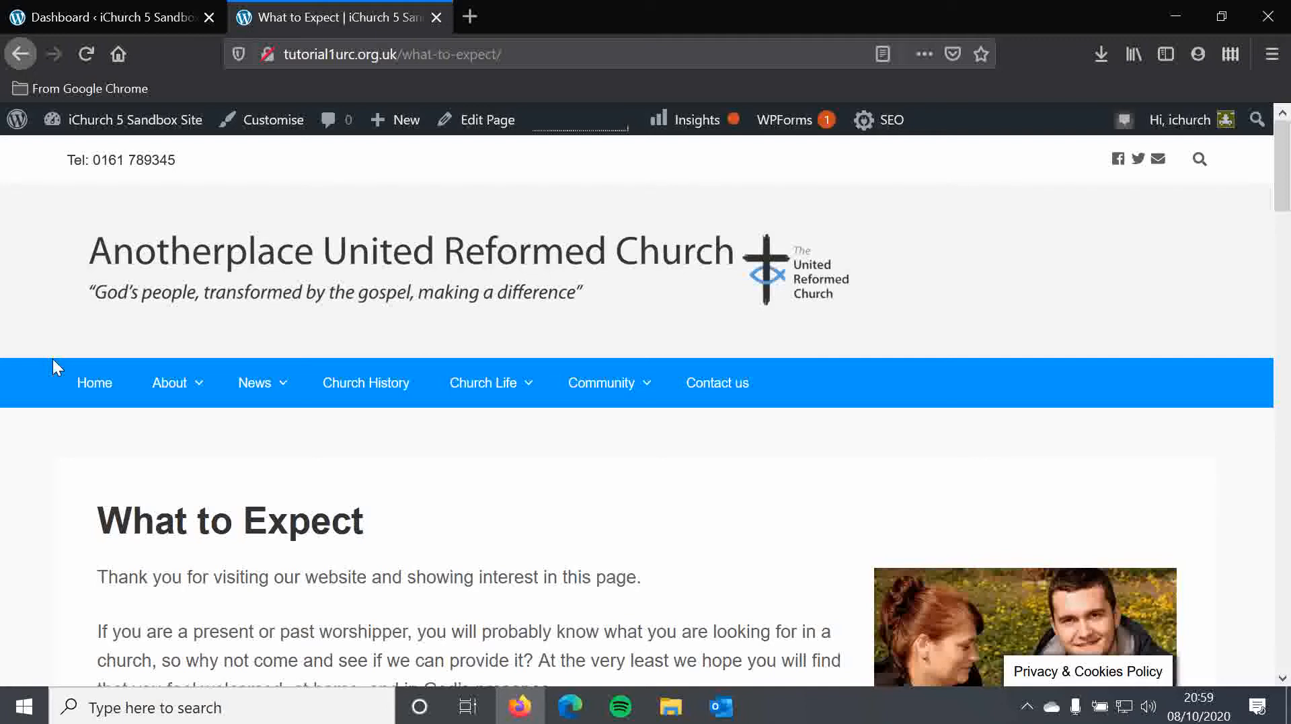
{"action": "scroll", "coordinate": [285, 463], "scroll_direction": "down", "scroll_amount": 3}
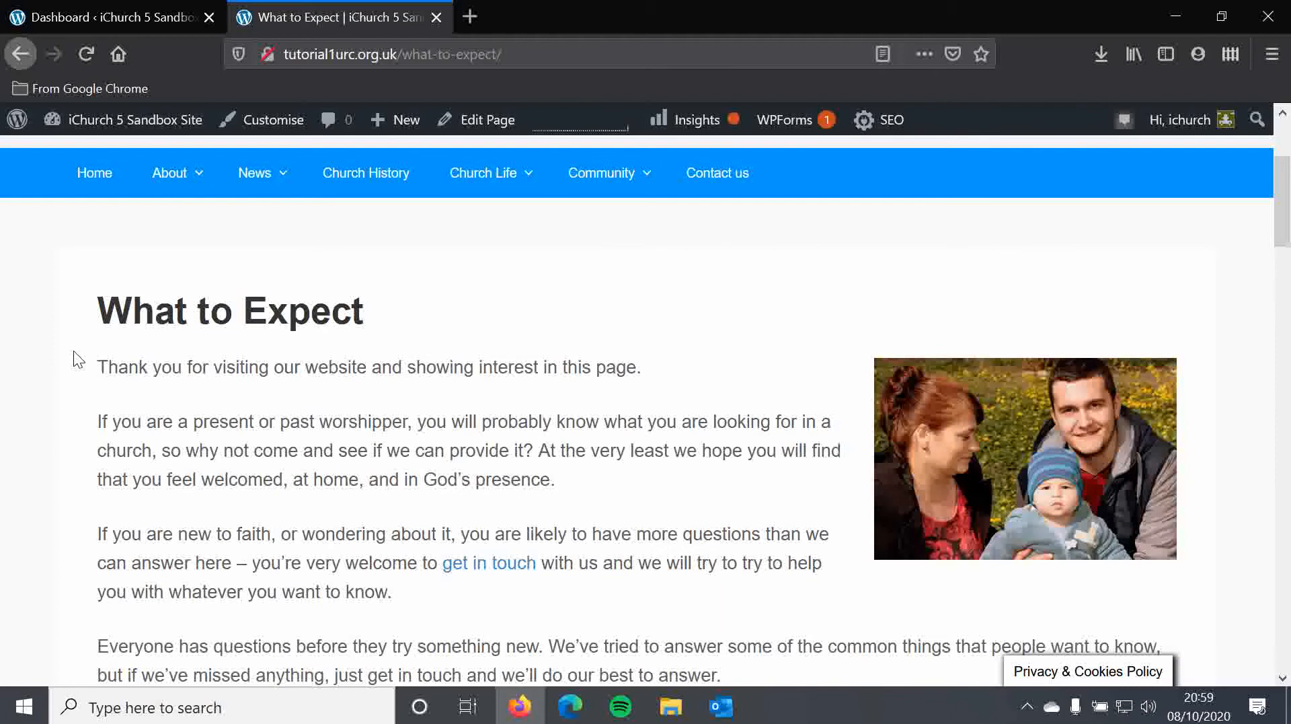
{"action": "scroll", "coordinate": [59, 390], "scroll_direction": "up", "scroll_amount": 2}
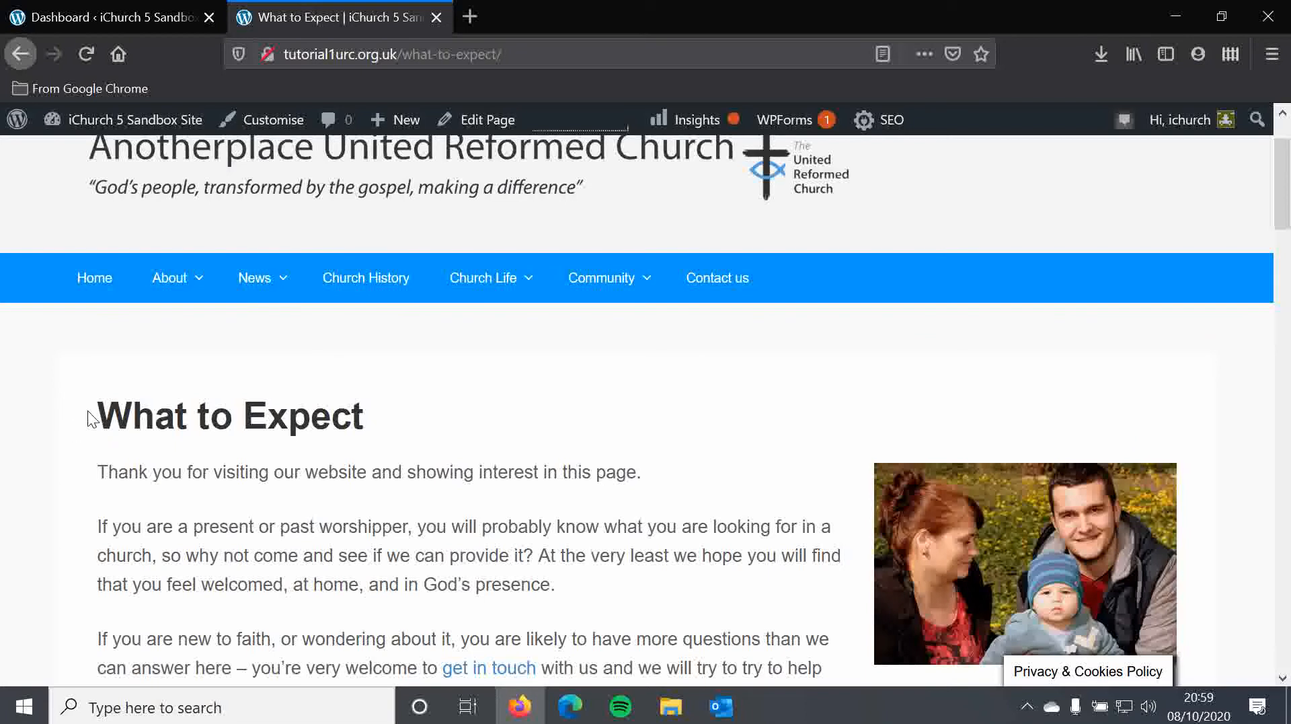
{"action": "mouse_move", "coordinate": [181, 289]}
{"action": "scroll", "coordinate": [239, 268], "scroll_direction": "down", "scroll_amount": 3}
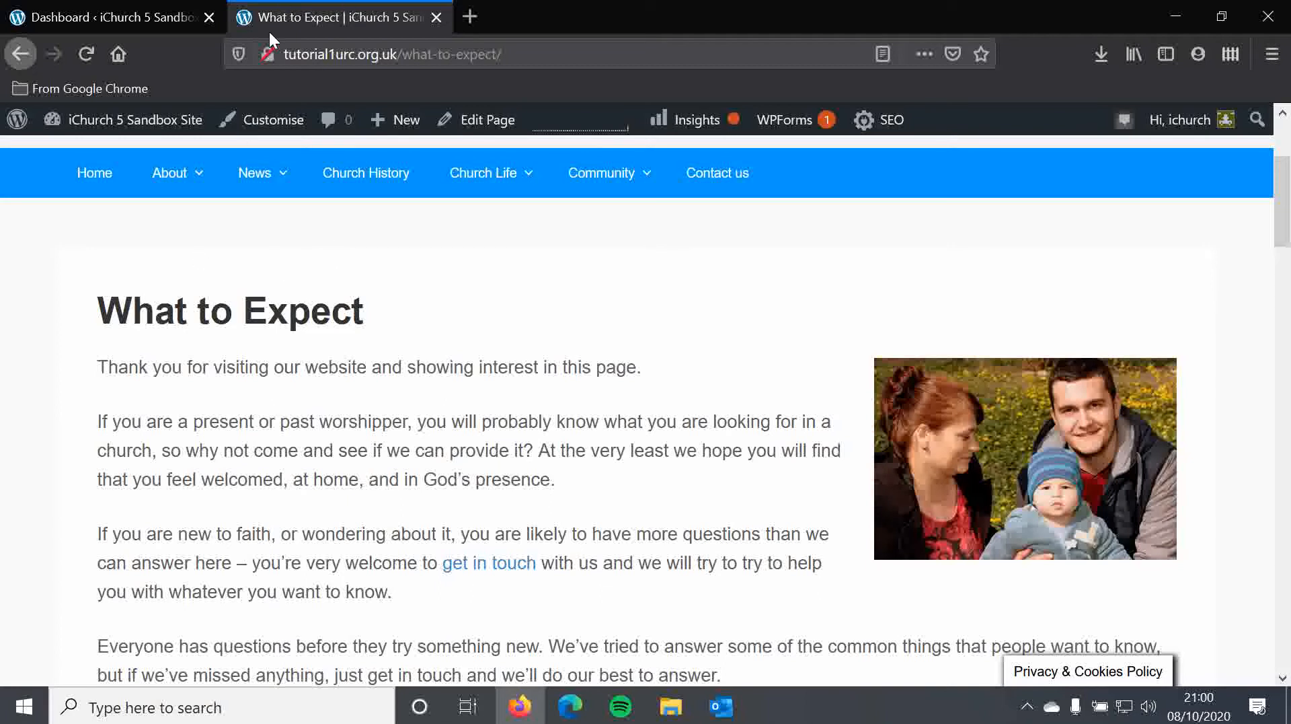
Return to the site dashboard and list only the published pages
{"action": "left_click", "coordinate": [91, 14]}
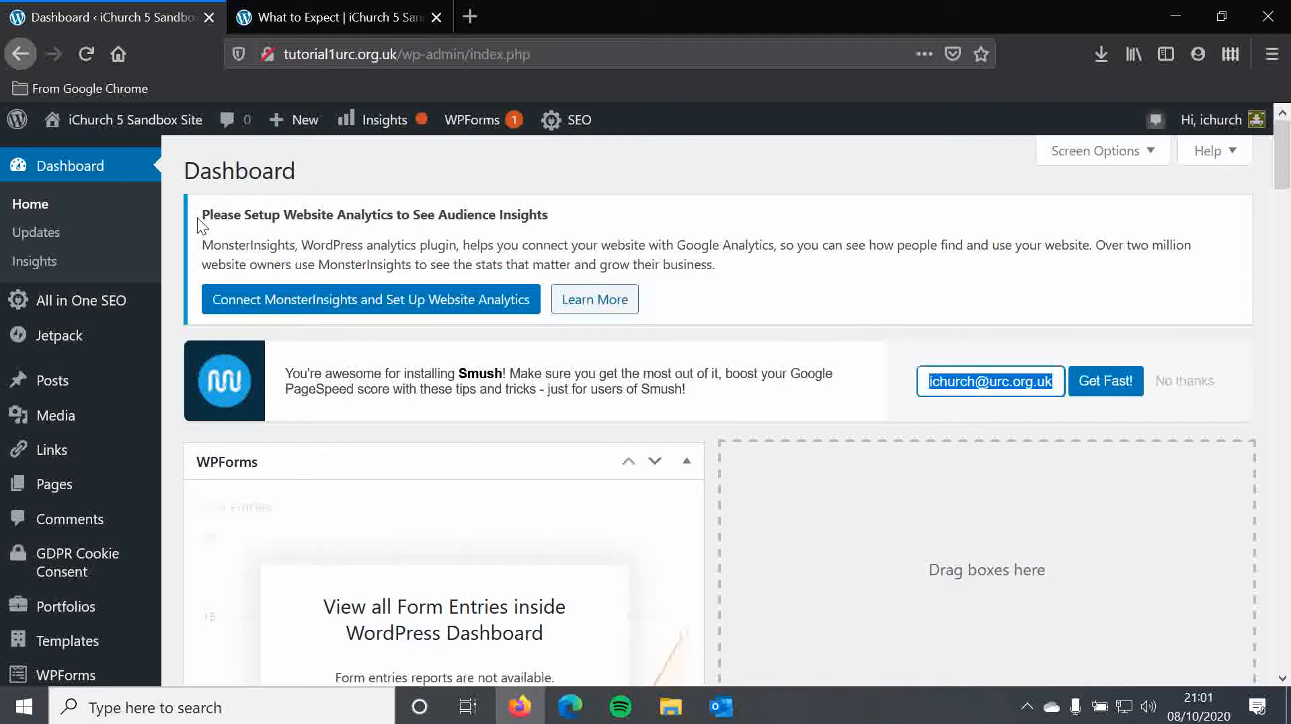
{"action": "mouse_move", "coordinate": [57, 497]}
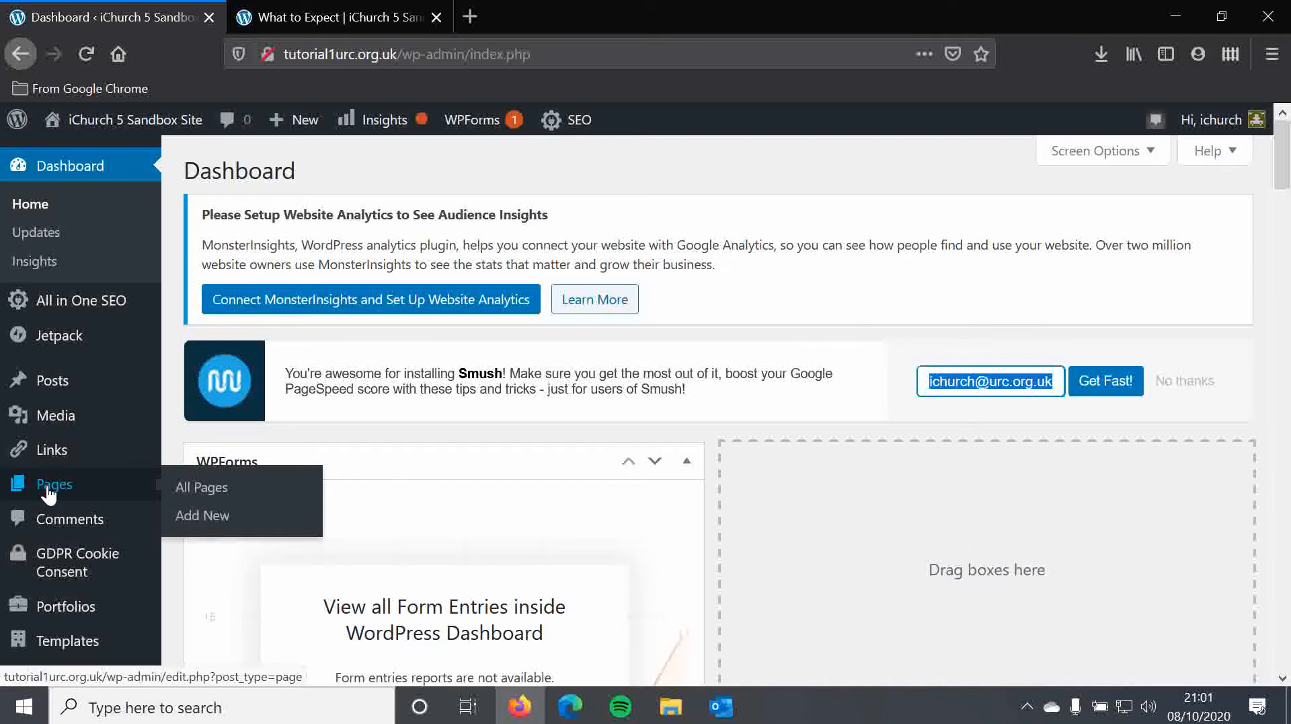
{"action": "left_click", "coordinate": [84, 489]}
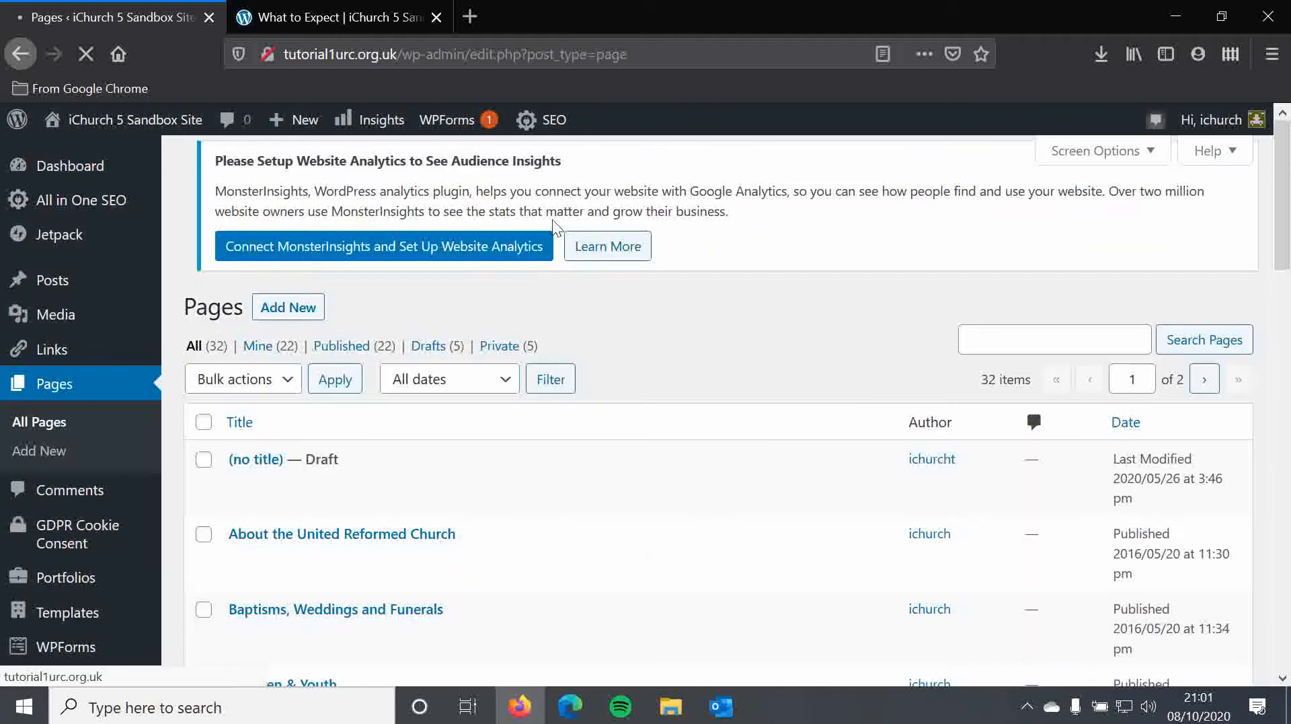
{"action": "scroll", "coordinate": [773, 264], "scroll_direction": "down", "scroll_amount": 3}
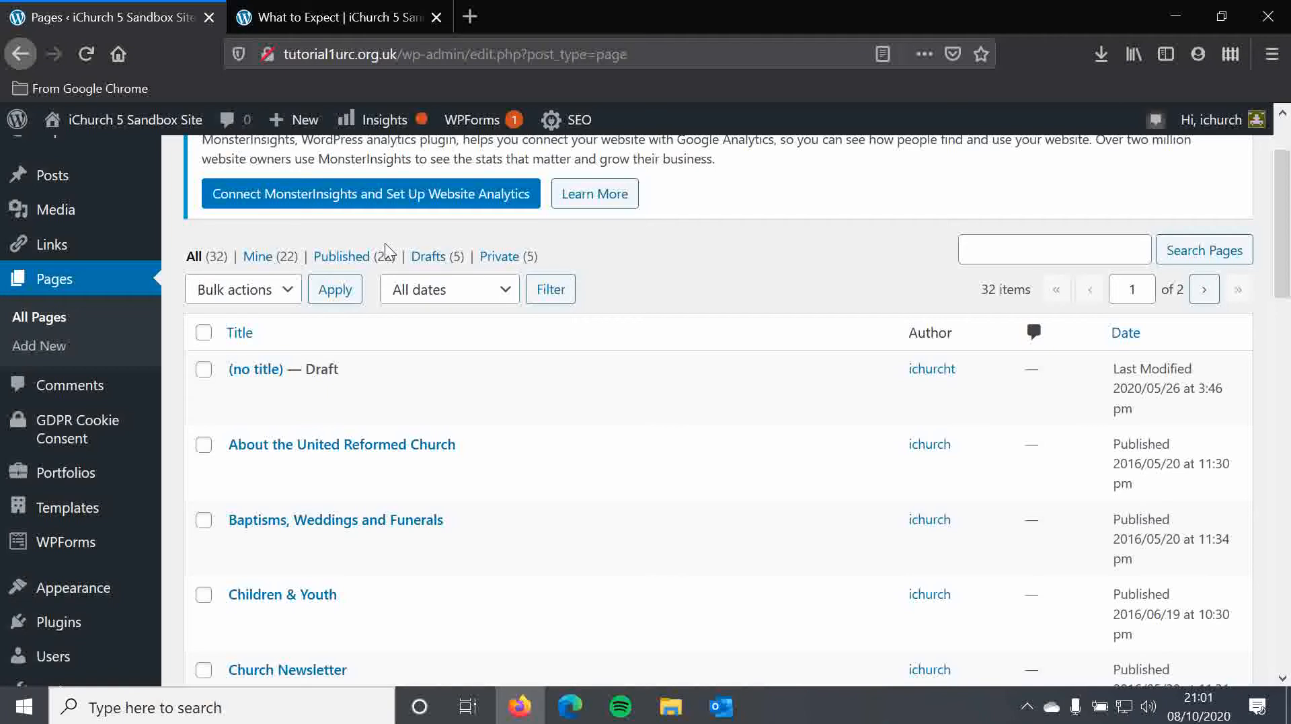
{"action": "left_click", "coordinate": [341, 259]}
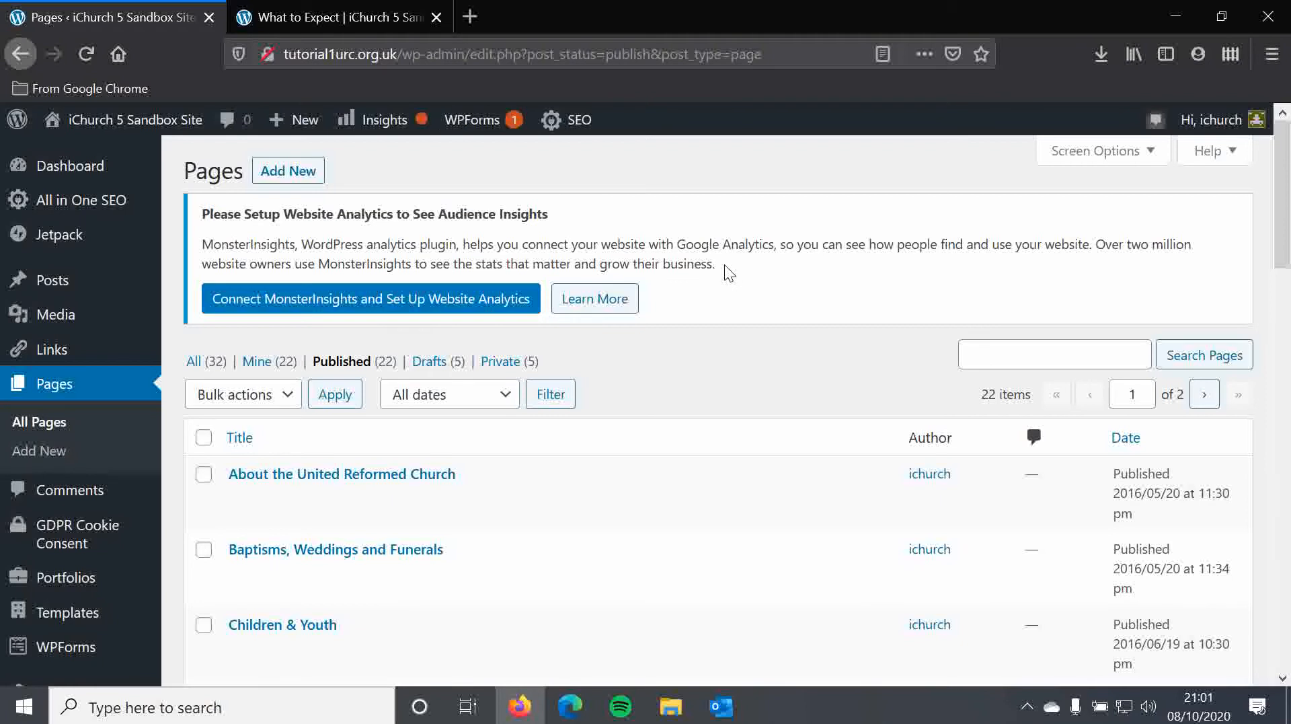
Look through the published pages down to the end of the list and its page count
{"action": "scroll", "coordinate": [715, 369], "scroll_direction": "down", "scroll_amount": 3}
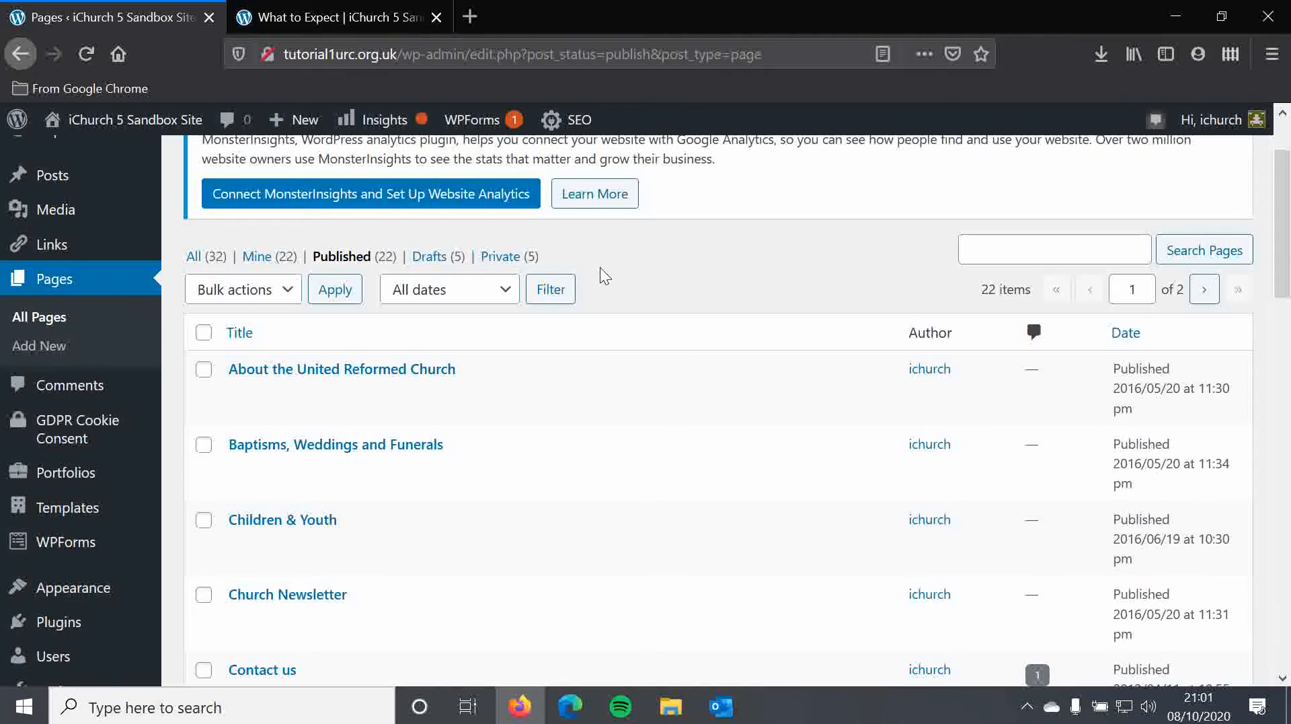
{"action": "left_click_drag", "start_coordinate": [1288, 244], "coordinate": [1273, 634]}
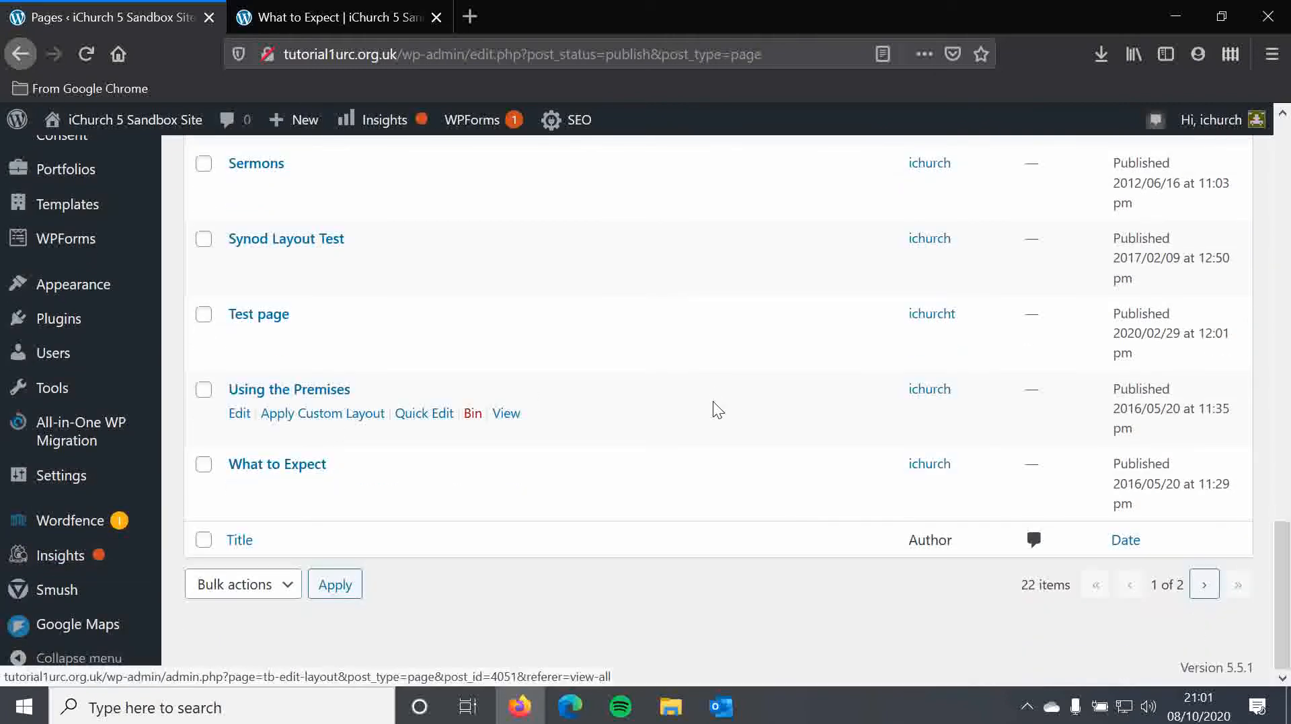
{"action": "left_click_drag", "start_coordinate": [1154, 585], "coordinate": [1185, 585]}
{"action": "left_click", "coordinate": [1178, 609]}
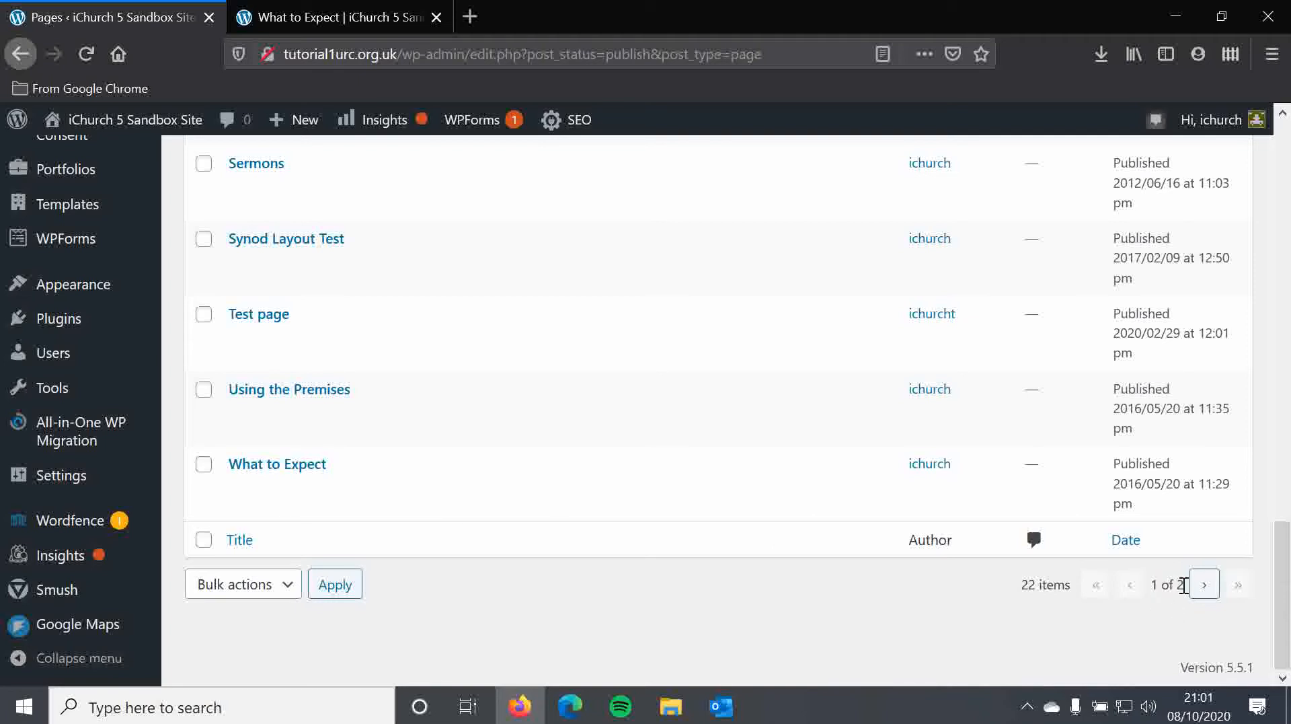
Search the published pages for "what to expect"
{"action": "left_click_drag", "start_coordinate": [1277, 572], "coordinate": [1232, 140]}
{"action": "left_click", "coordinate": [1095, 350]}
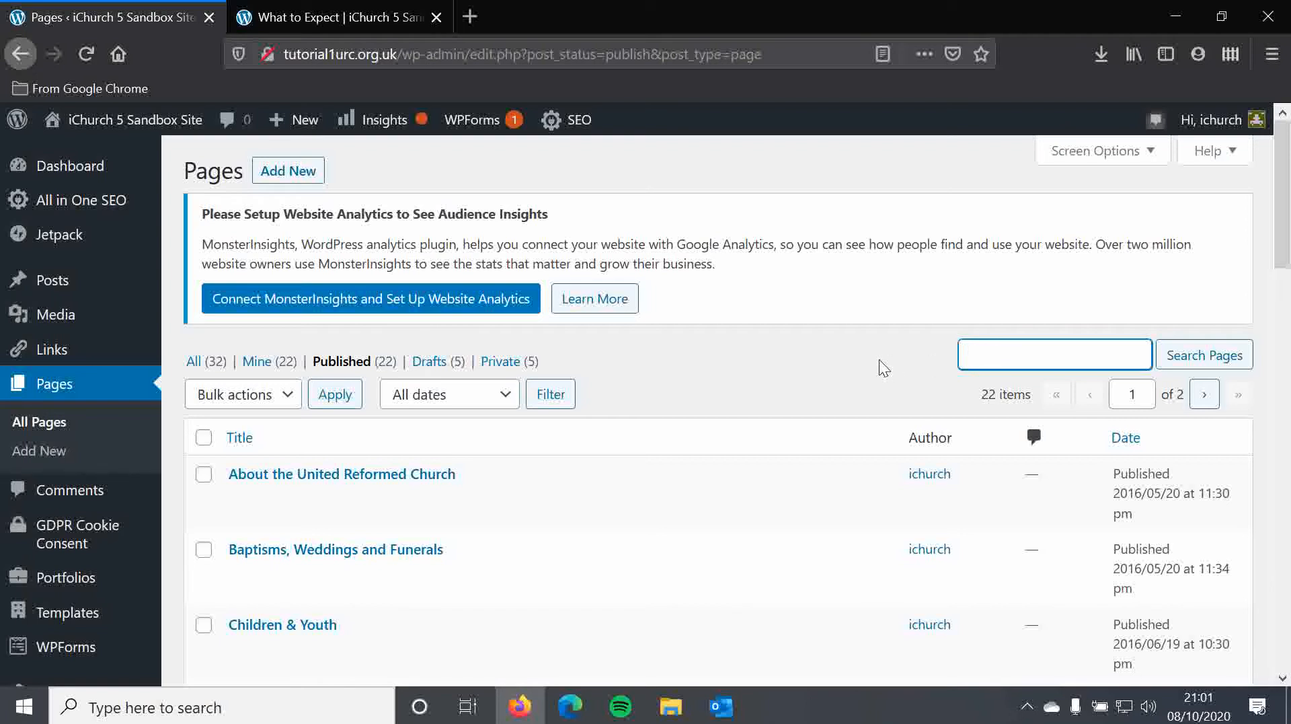
{"action": "type", "text": "what to expect"}
{"action": "left_click", "coordinate": [1194, 361]}
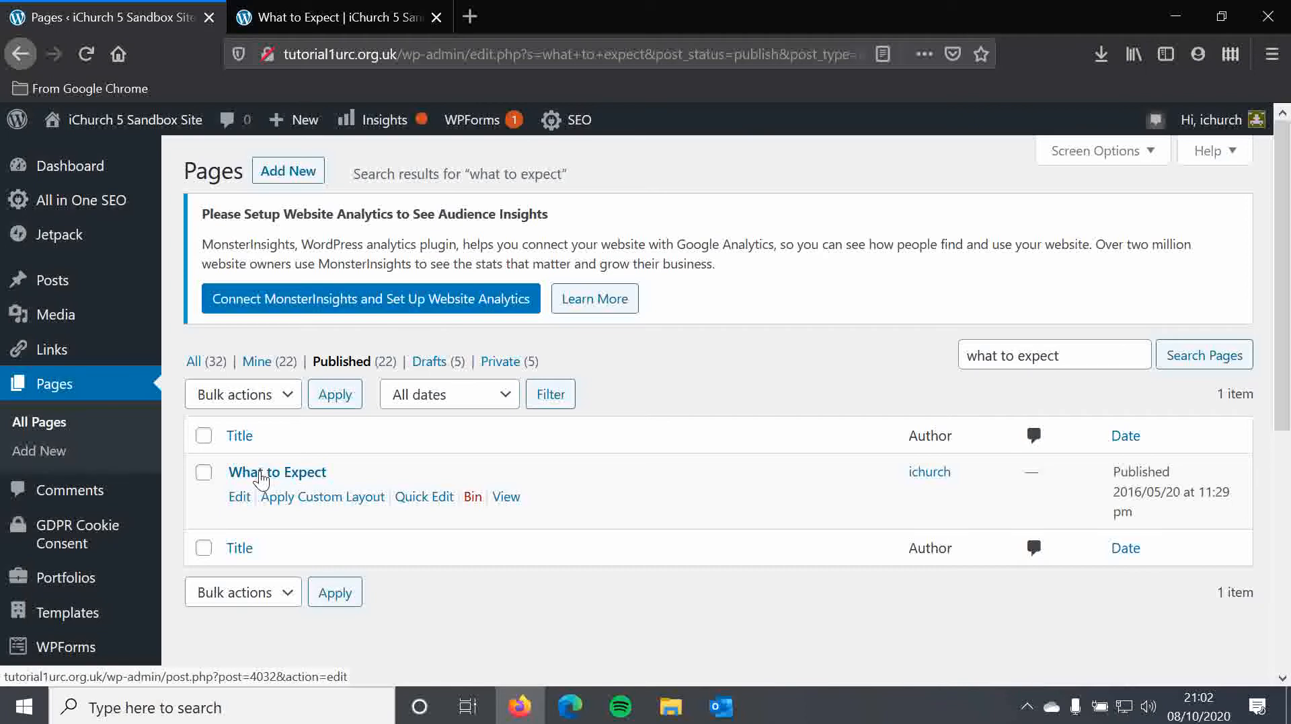
Open the Quick Edit settings of the What to Expect page and inspect its slug
{"action": "left_click", "coordinate": [437, 508]}
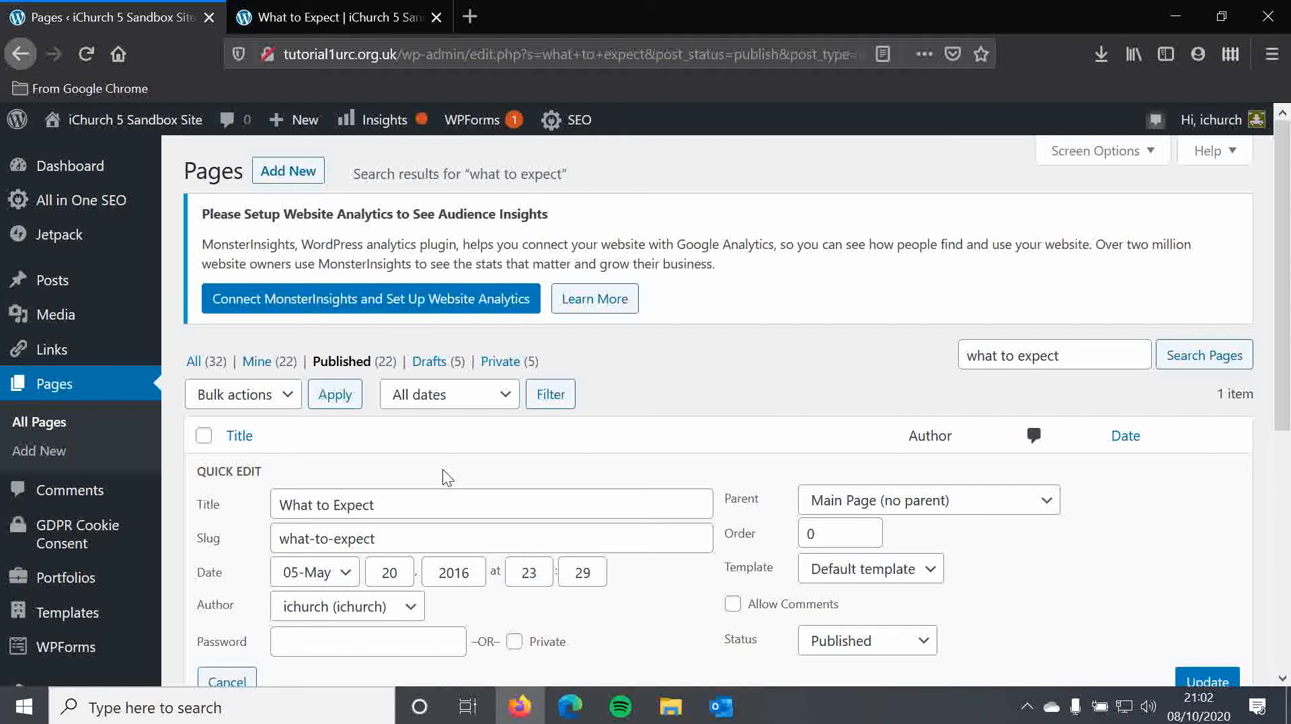
{"action": "scroll", "coordinate": [668, 527], "scroll_direction": "down", "scroll_amount": 2}
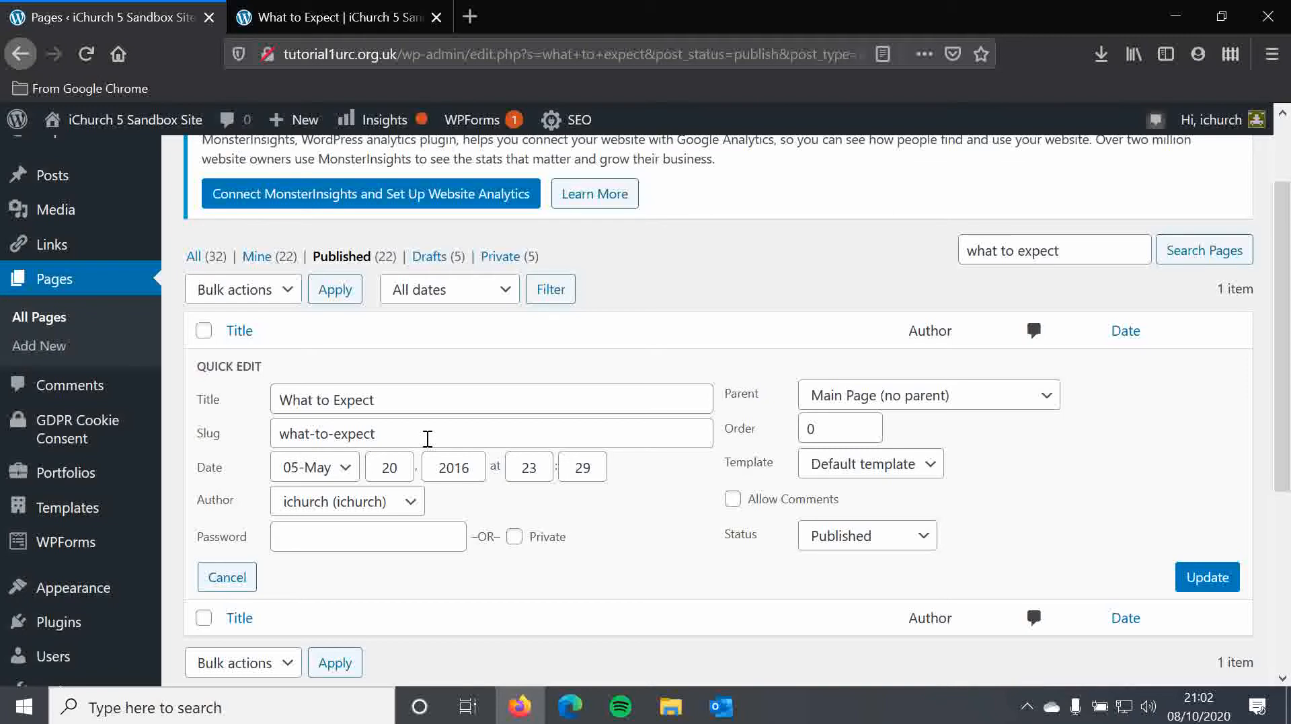
{"action": "left_click_drag", "start_coordinate": [279, 436], "coordinate": [389, 430]}
{"action": "left_click", "coordinate": [406, 434]}
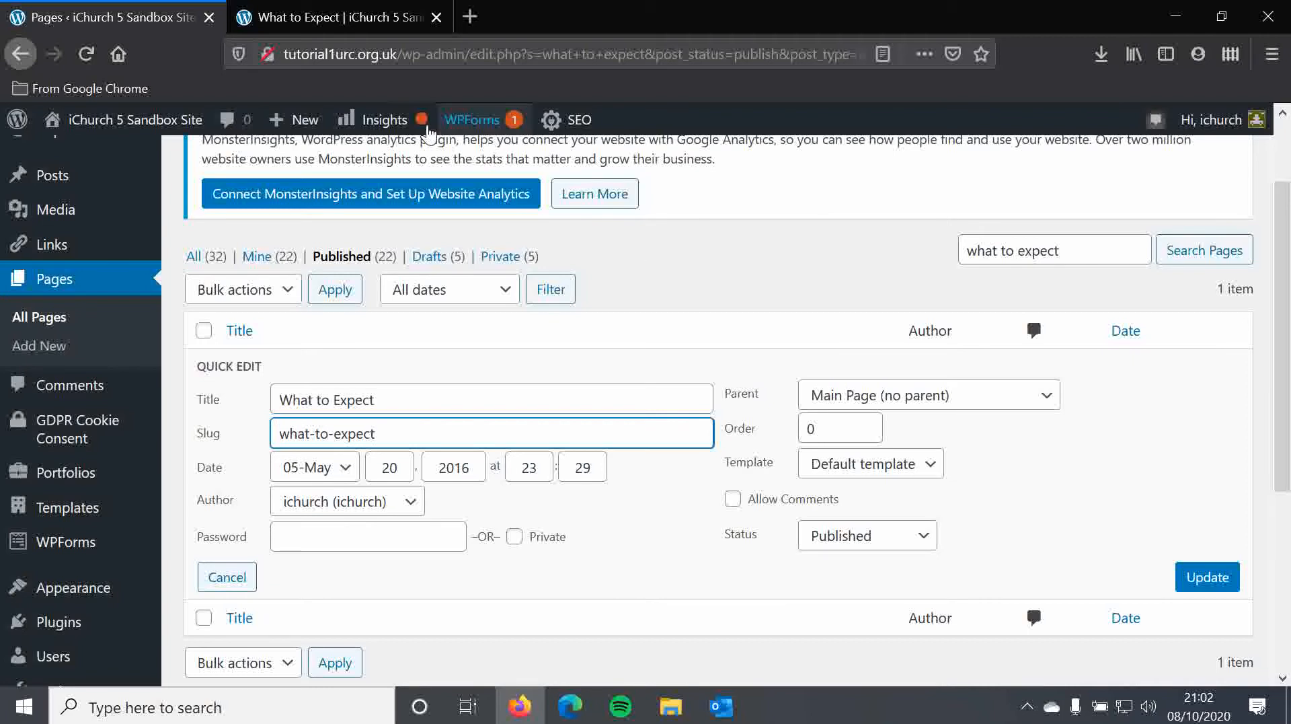
Compare the slug with the live page's web address and view the entries under About in the site navigation
{"action": "left_click", "coordinate": [332, 17]}
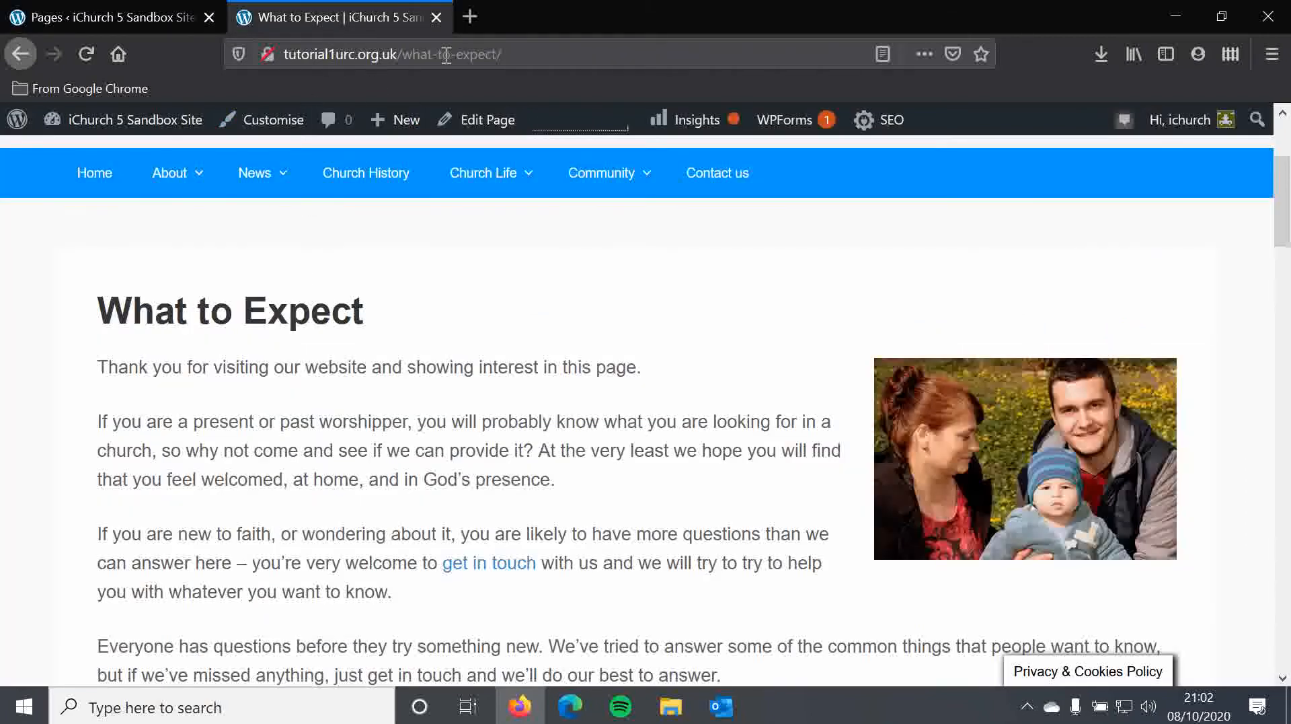
{"action": "left_click", "coordinate": [159, 19]}
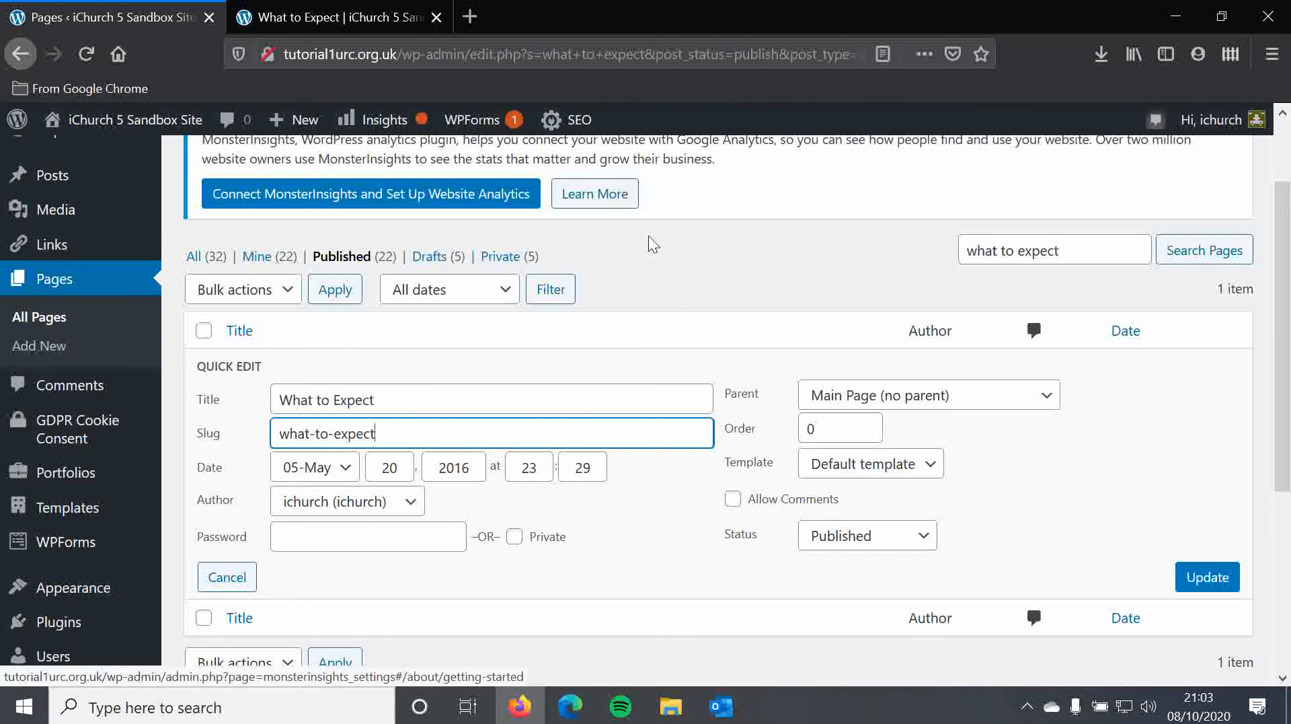
{"action": "scroll", "coordinate": [657, 261], "scroll_direction": "down", "scroll_amount": 2}
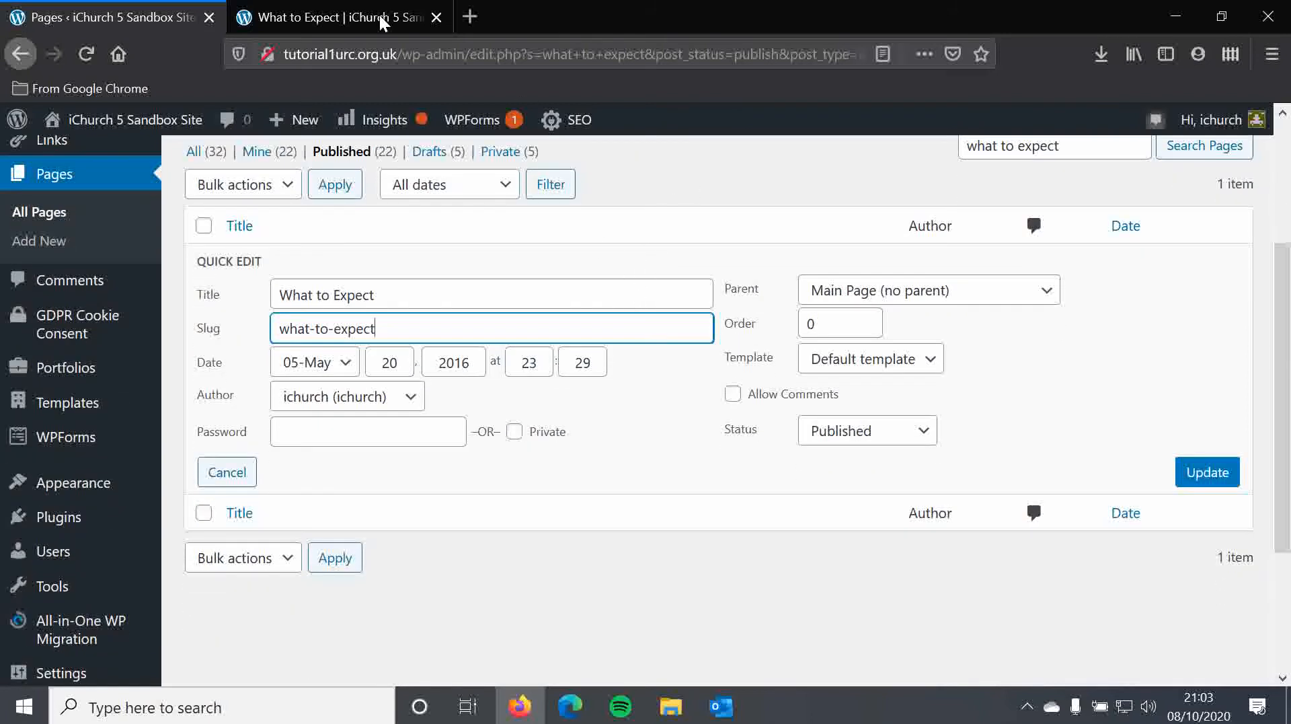
{"action": "left_click", "coordinate": [324, 18]}
{"action": "mouse_move", "coordinate": [173, 176]}
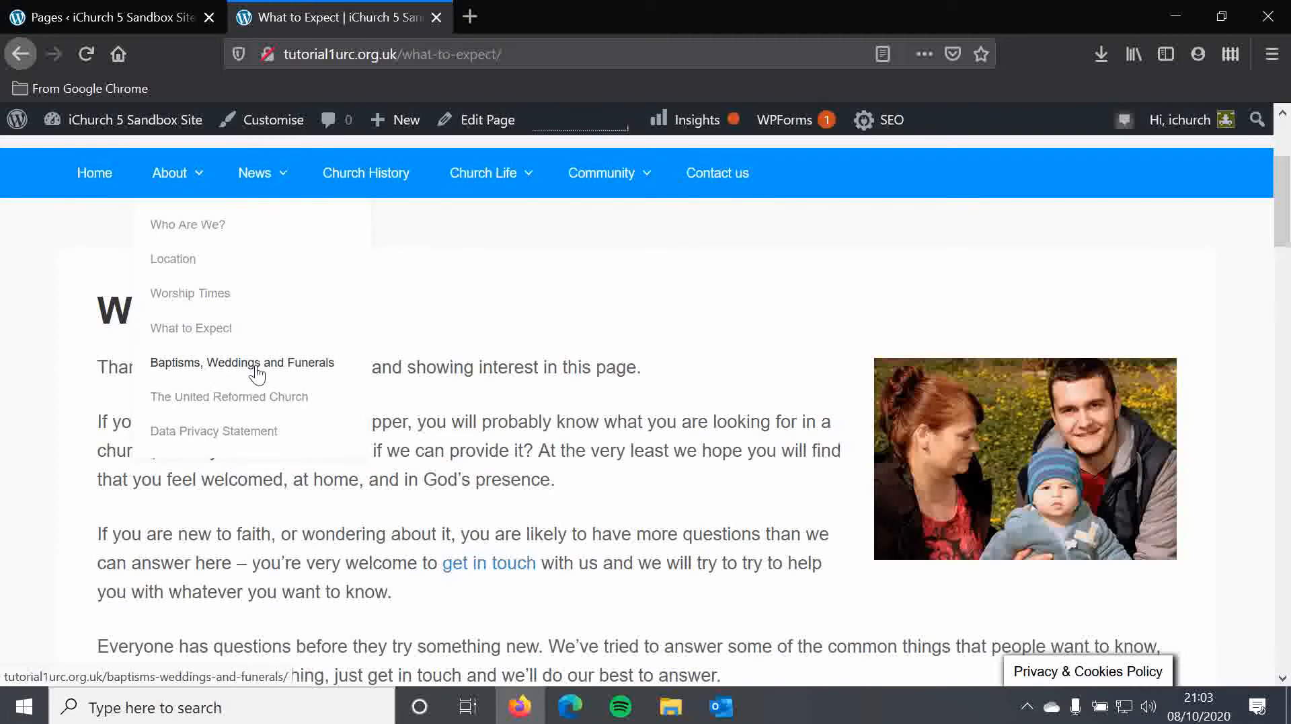
{"action": "left_click", "coordinate": [161, 17]}
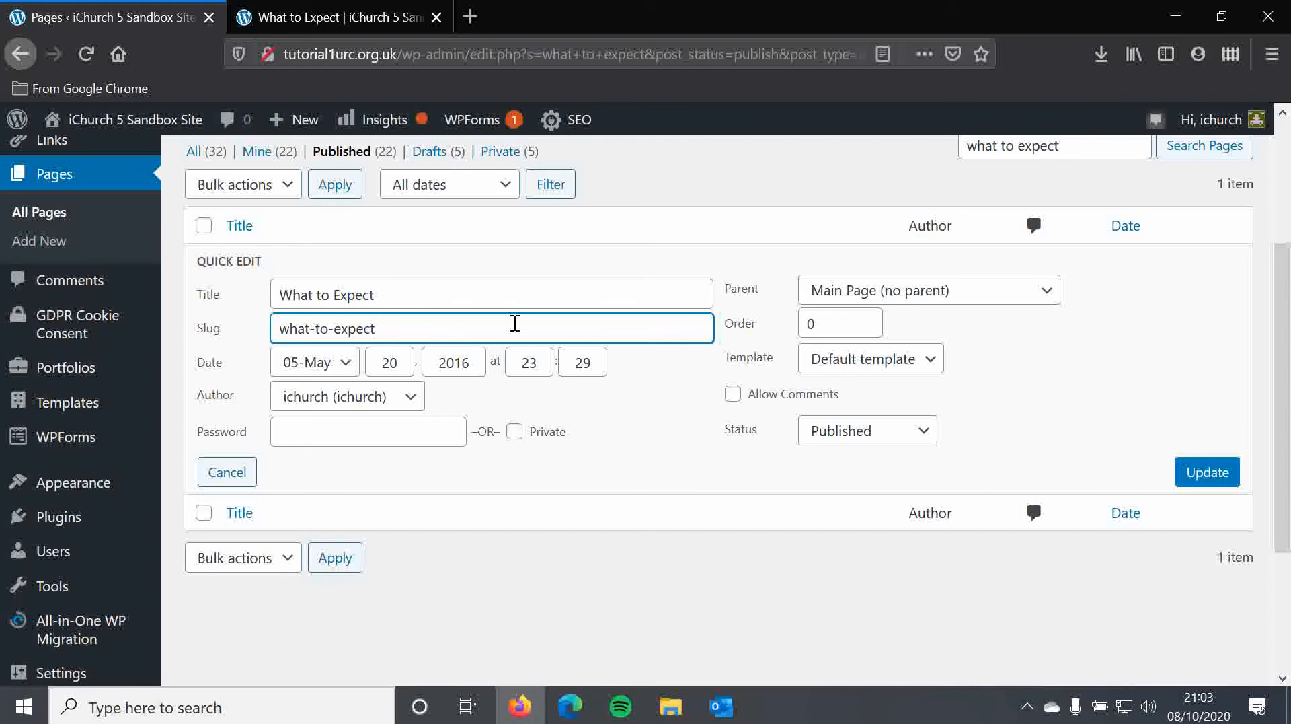
Examine the title and the available status options in the page's Quick Edit settings
{"action": "left_click", "coordinate": [438, 300]}
{"action": "left_click", "coordinate": [421, 264]}
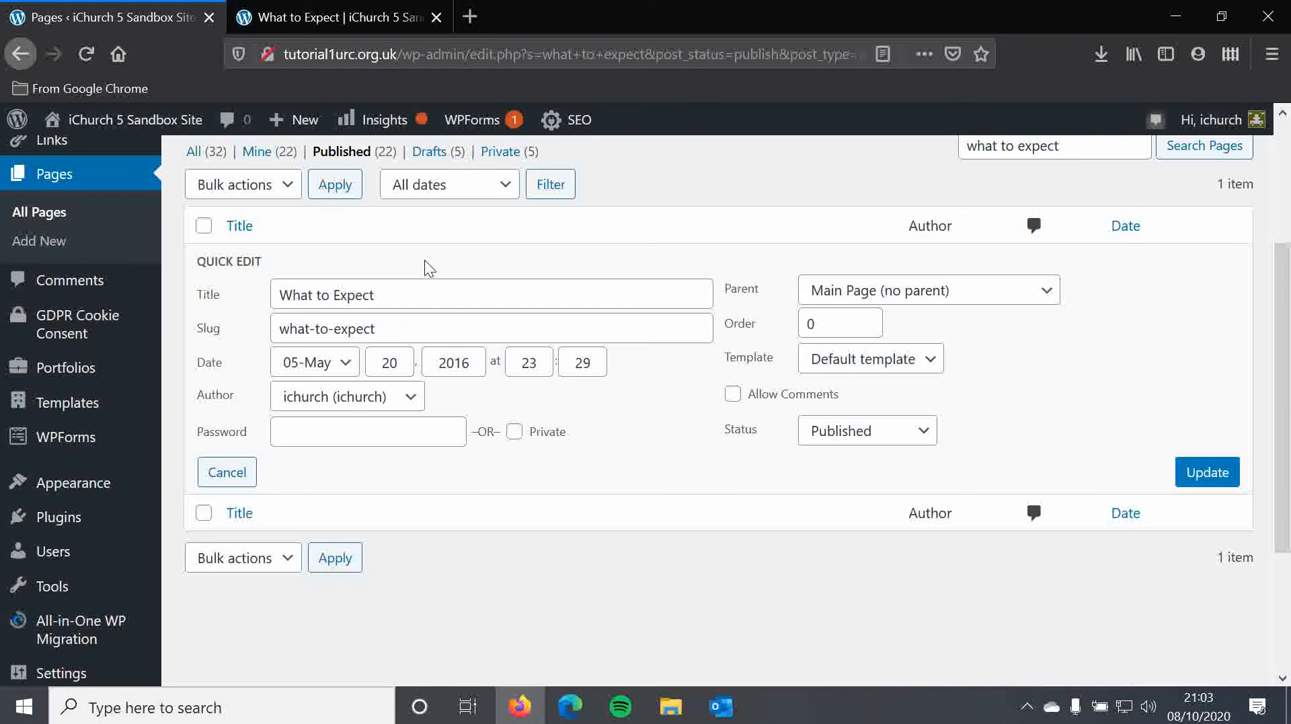
{"action": "left_click", "coordinate": [840, 430]}
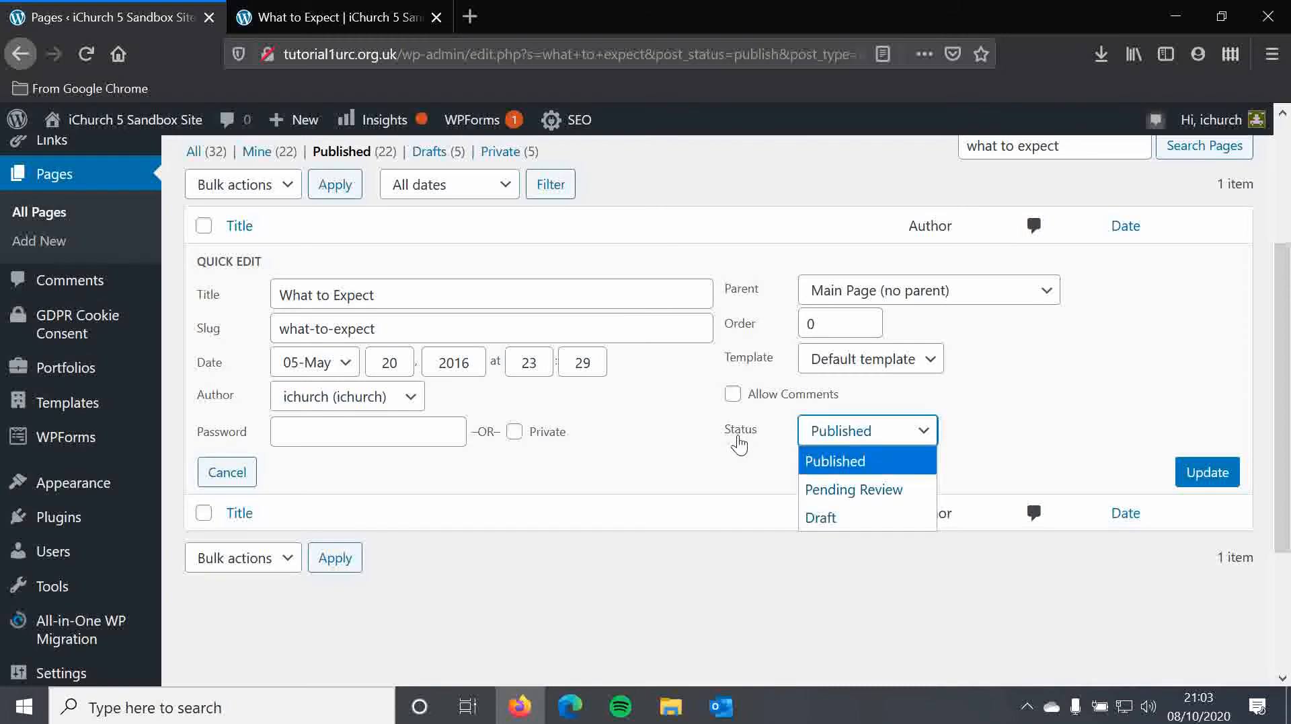
{"action": "left_click", "coordinate": [1013, 429]}
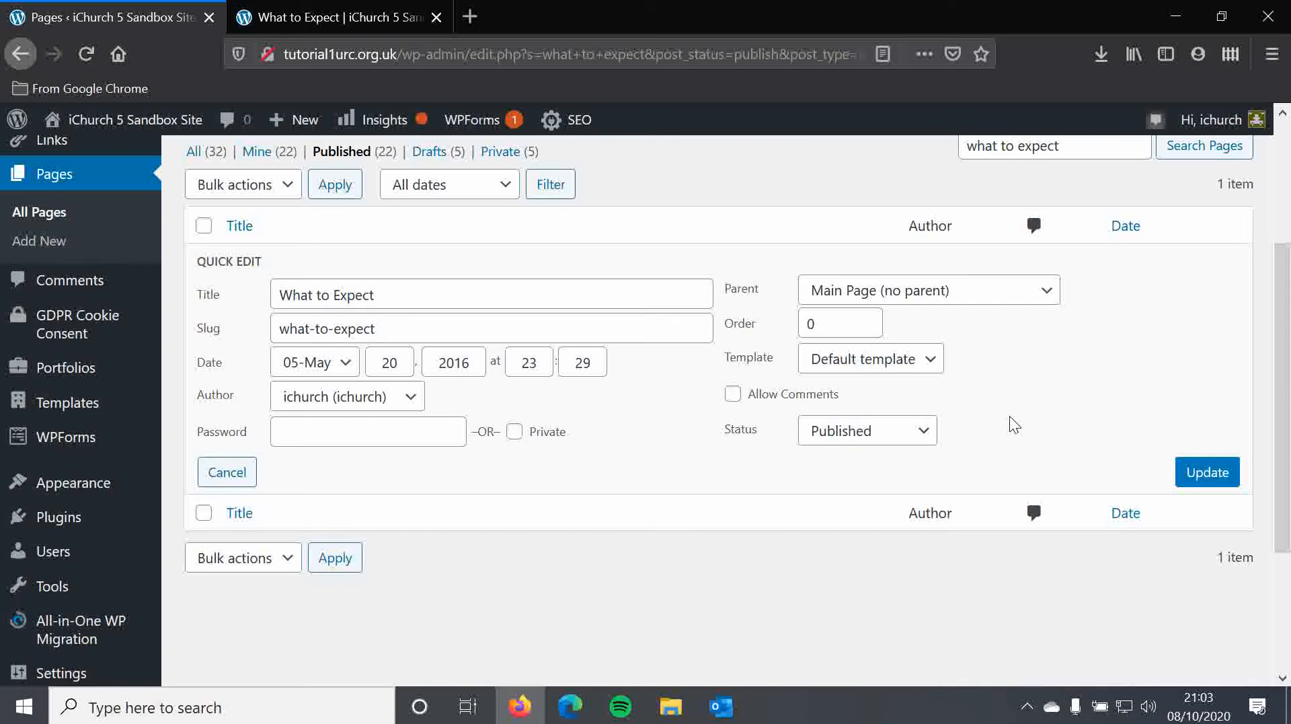
{"action": "left_click", "coordinate": [916, 434]}
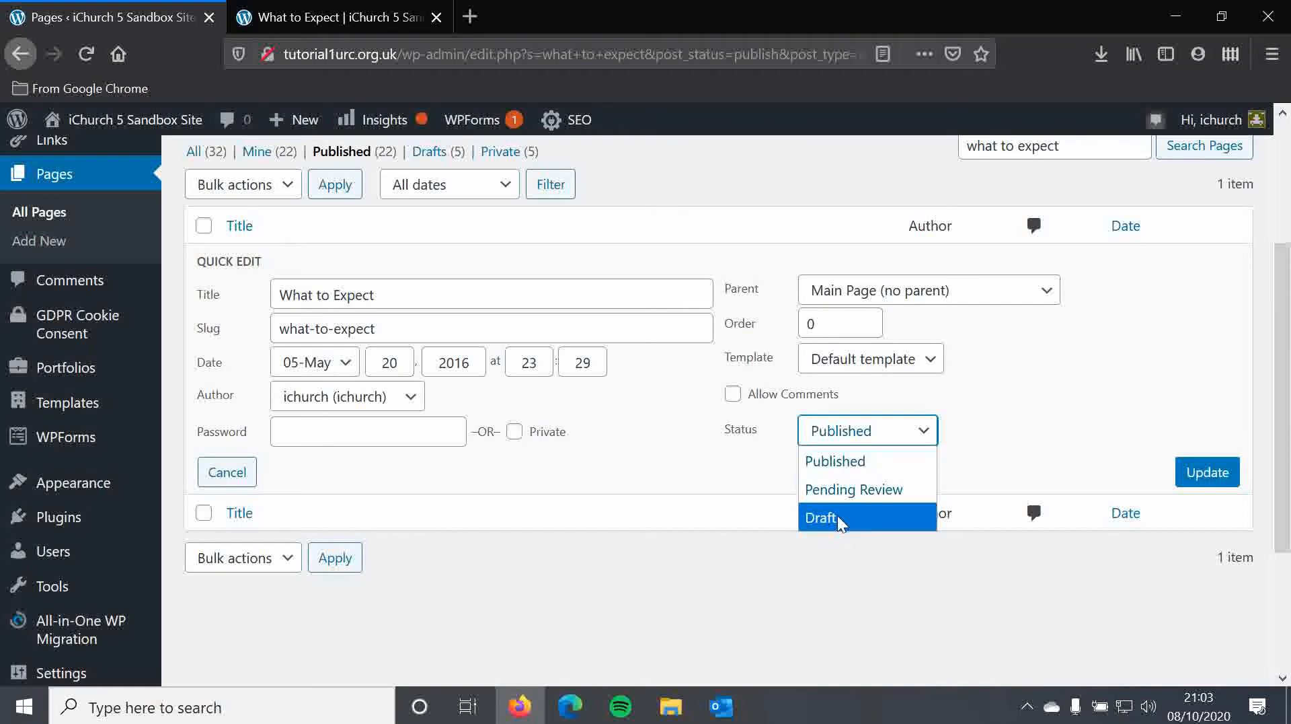
{"action": "left_click", "coordinate": [1063, 434]}
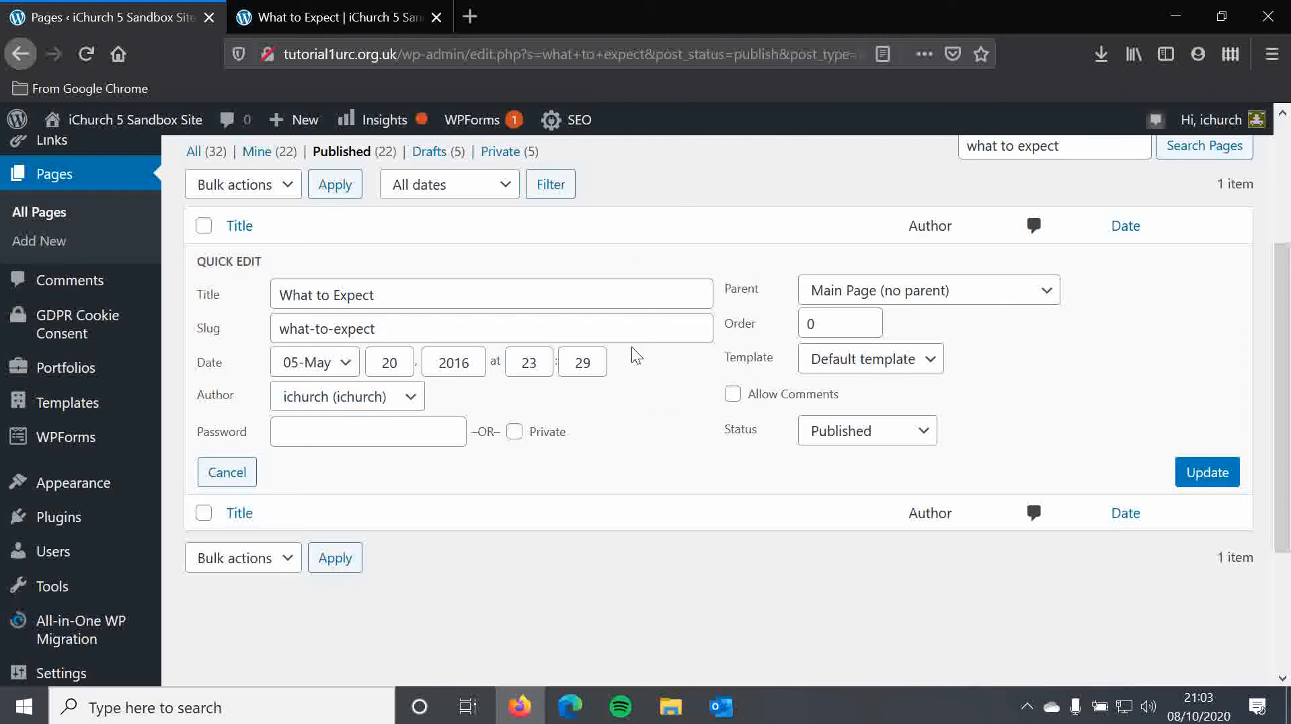
Try the Private option on and off, check the password field, and update the page's Quick Edit settings
{"action": "left_click", "coordinate": [515, 434]}
{"action": "left_click", "coordinate": [514, 433]}
{"action": "left_click", "coordinate": [325, 428]}
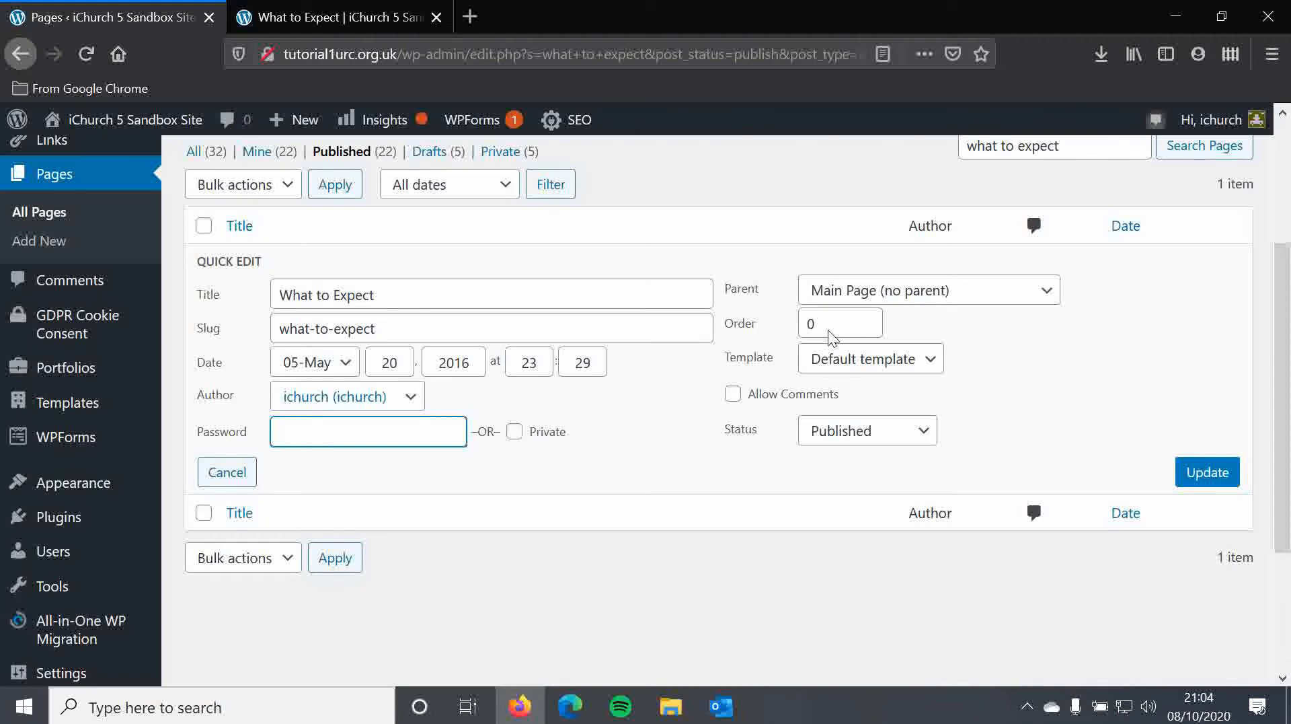
{"action": "left_click", "coordinate": [749, 249]}
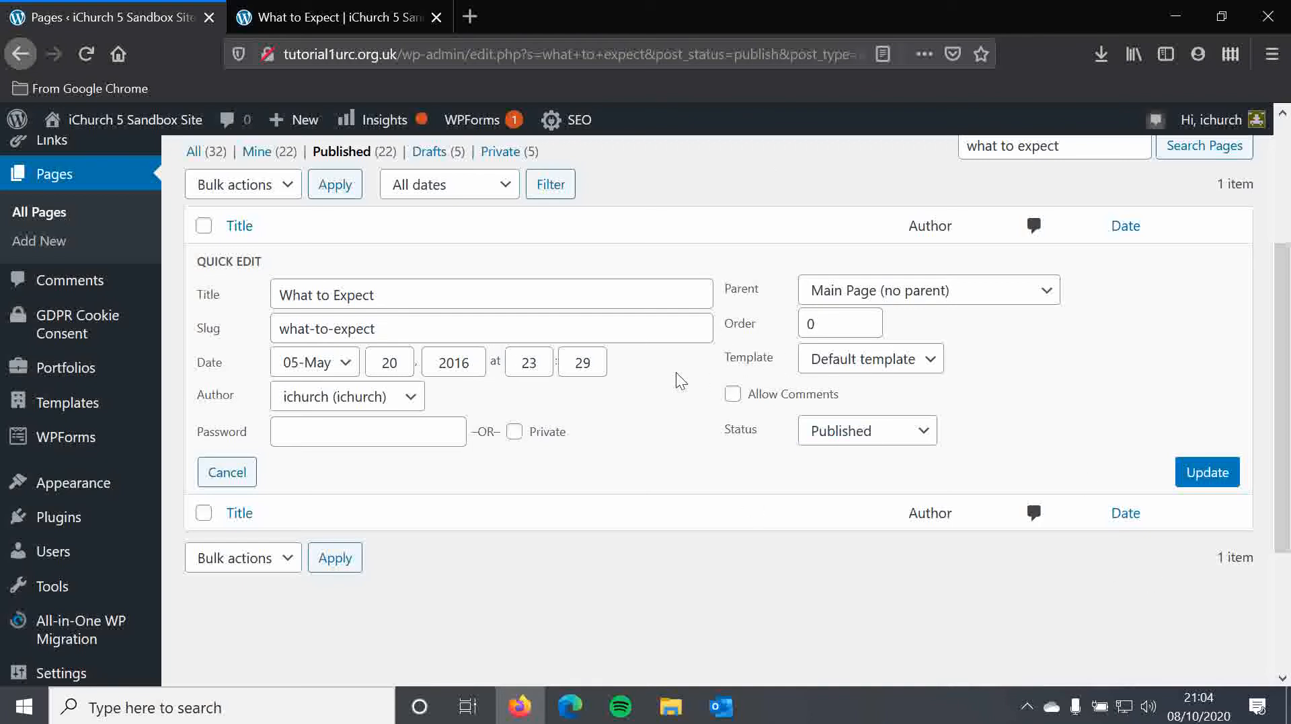
{"action": "left_click", "coordinate": [1211, 472]}
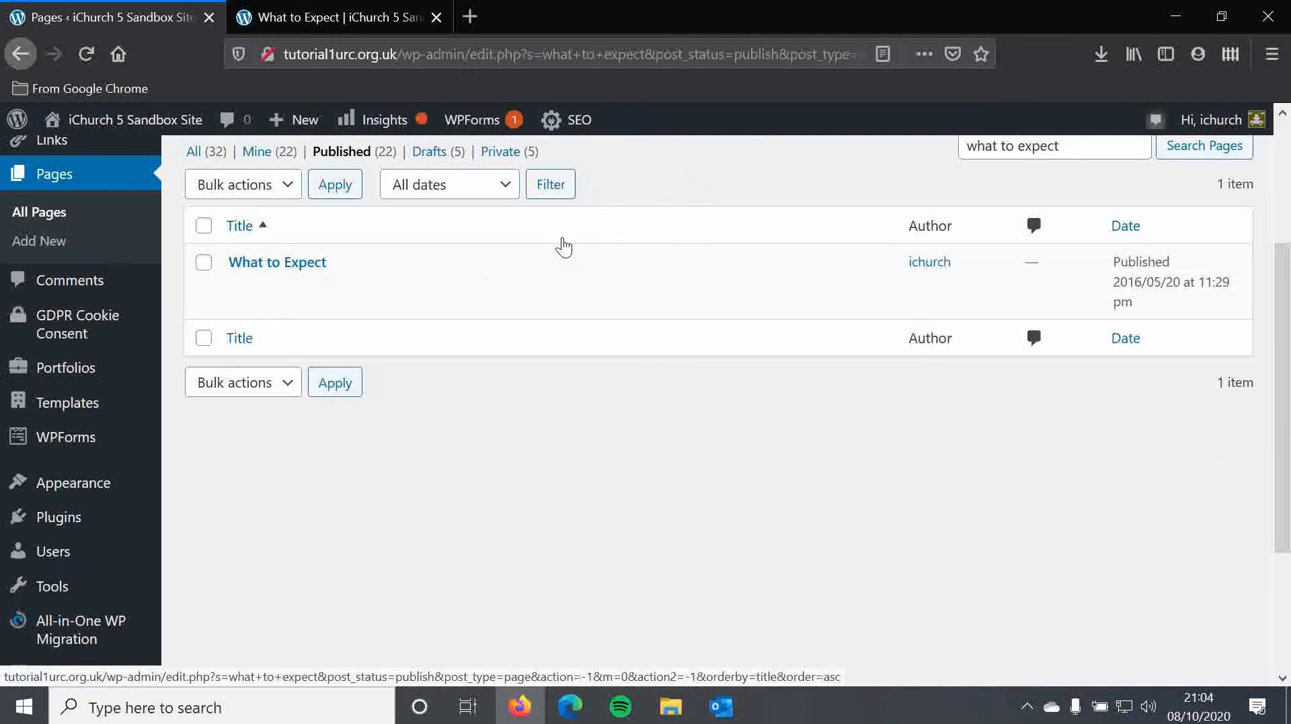
Check the live page once more, and open the What to Expect page in the full page editor
{"action": "left_click", "coordinate": [356, 16]}
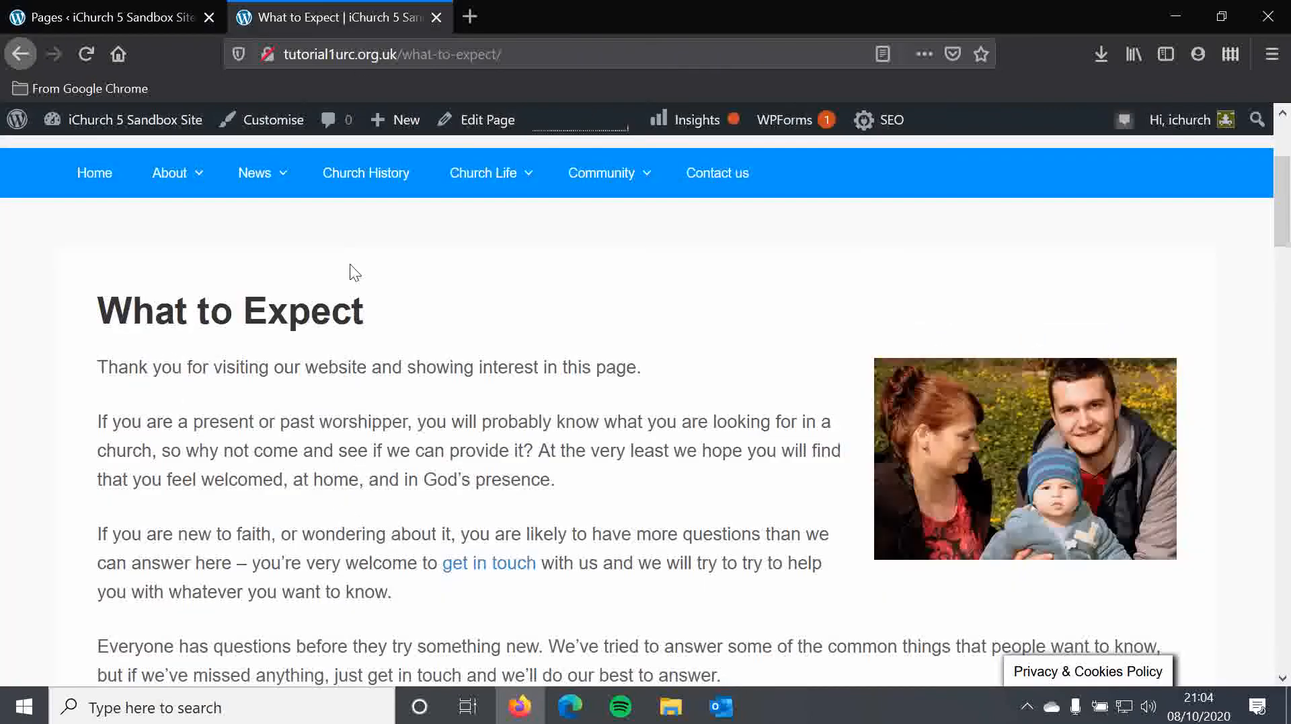
{"action": "left_click", "coordinate": [154, 9]}
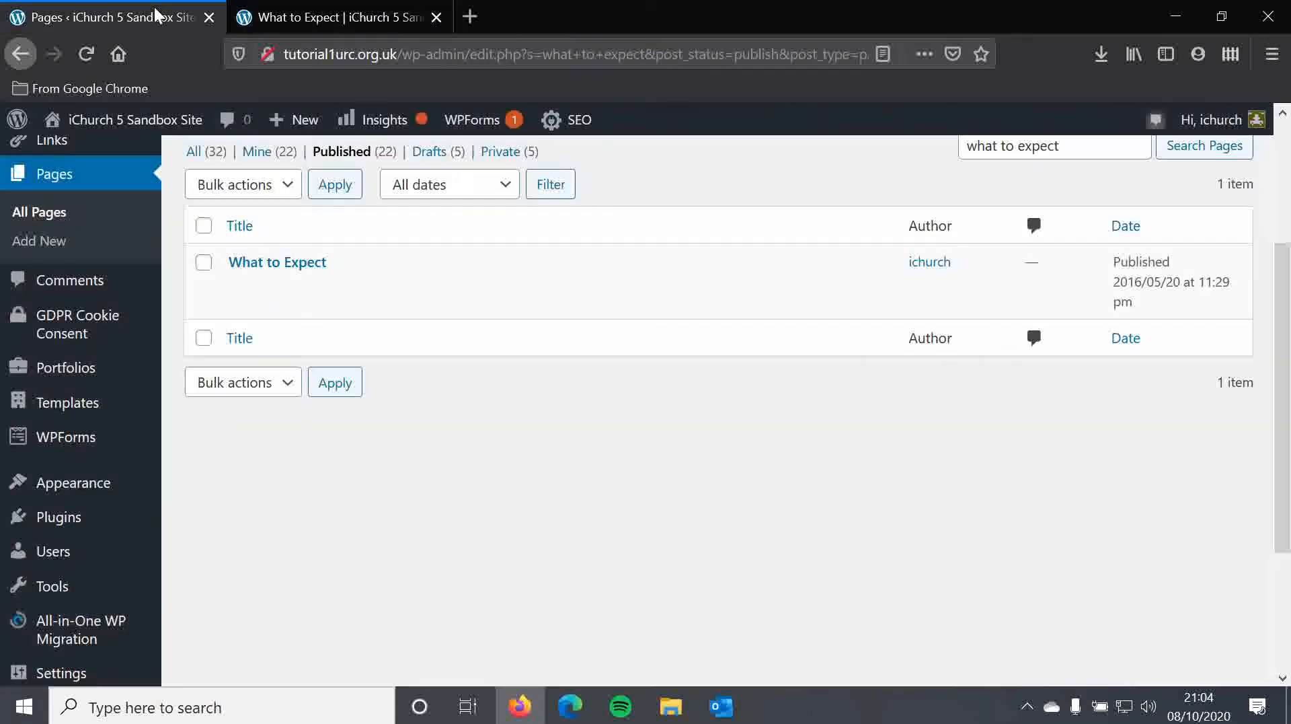
{"action": "left_click", "coordinate": [255, 268]}
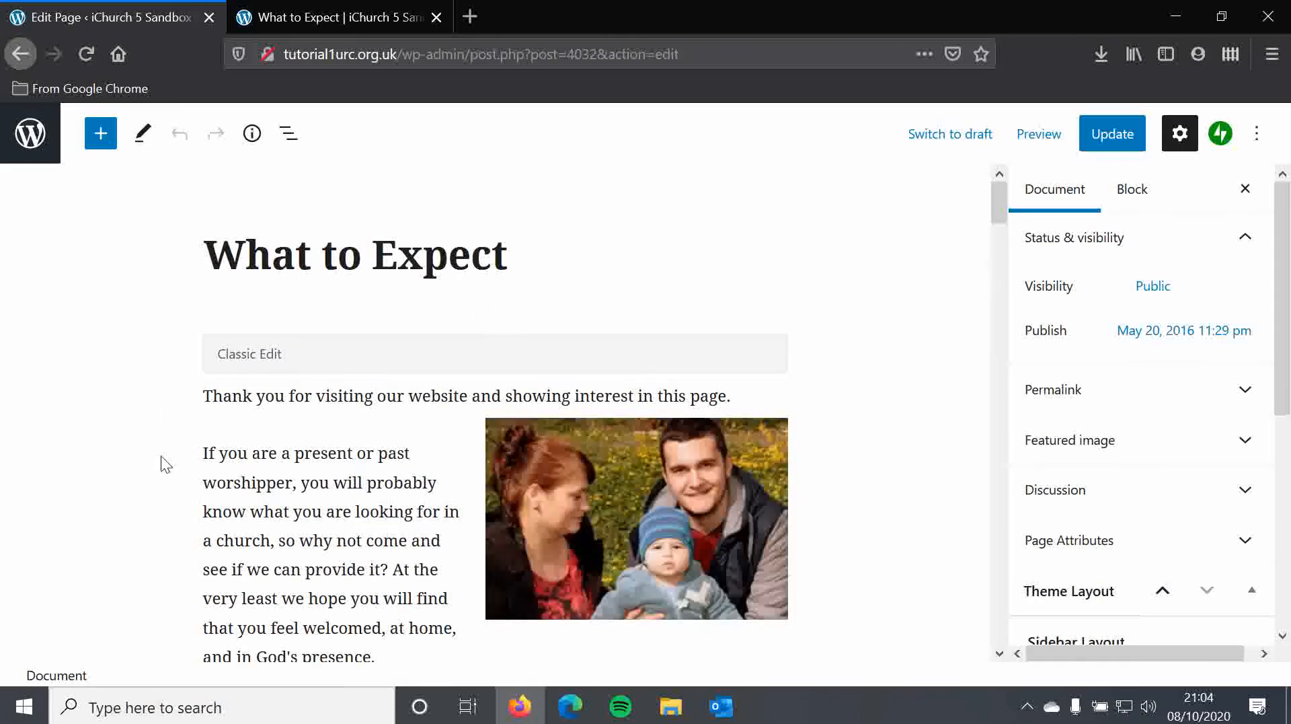
{"action": "scroll", "coordinate": [308, 452], "scroll_direction": "down", "scroll_amount": 2}
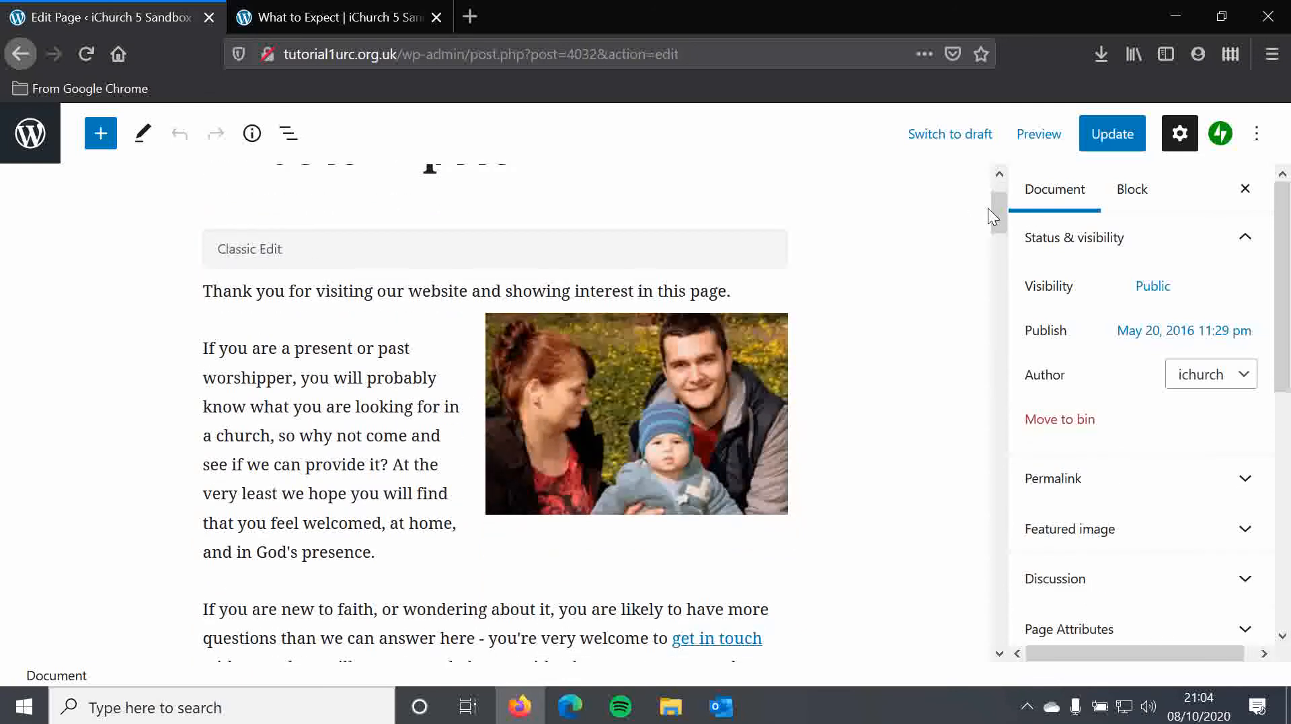
{"action": "left_click_drag", "start_coordinate": [996, 210], "coordinate": [998, 200]}
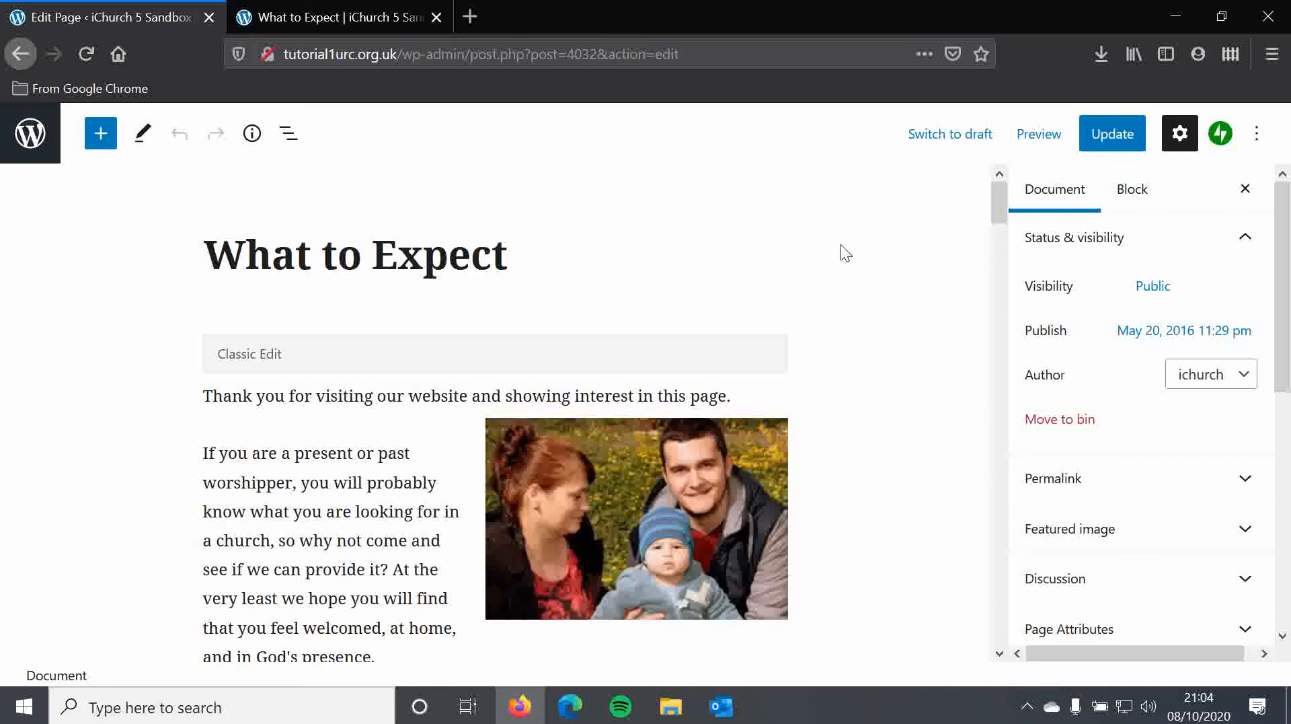
Compare how the "If you are a present or past worshipper" paragraph wraps in the Classic Block and on the live page
{"action": "scroll", "coordinate": [337, 463], "scroll_direction": "down", "scroll_amount": 1}
{"action": "scroll", "coordinate": [337, 464], "scroll_direction": "down", "scroll_amount": 2}
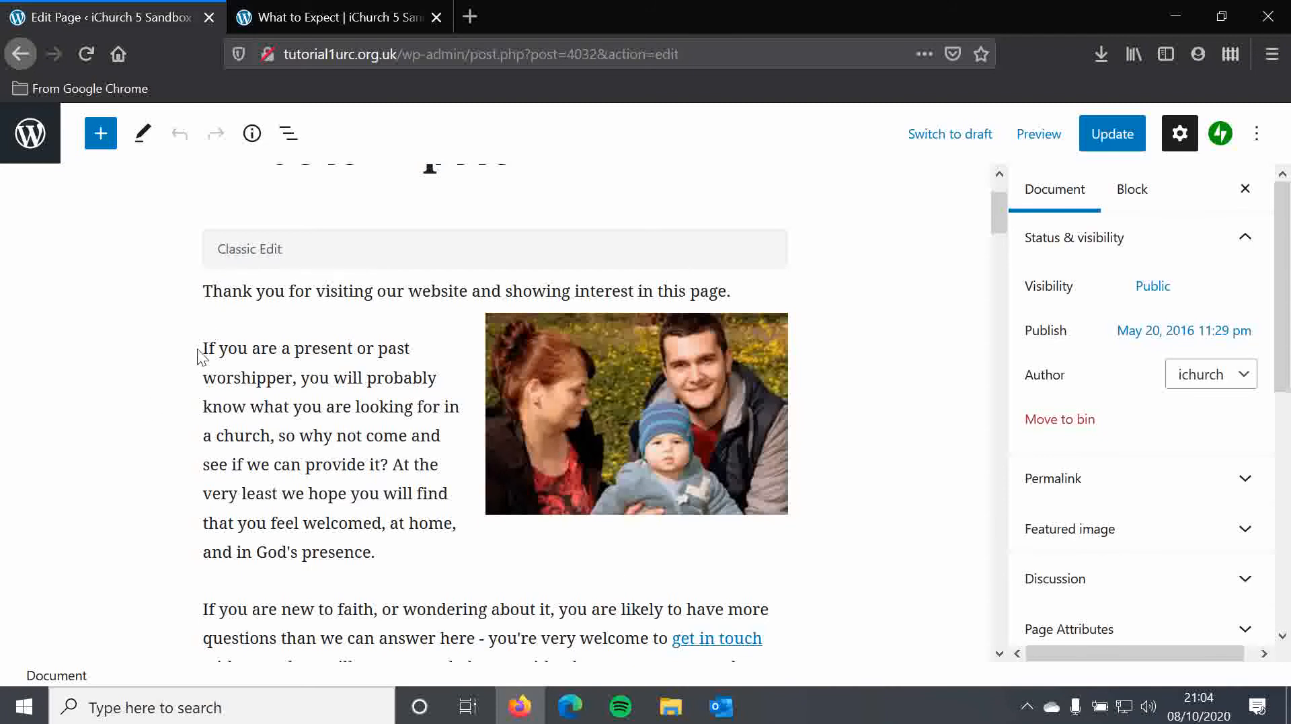
{"action": "left_click", "coordinate": [413, 349]}
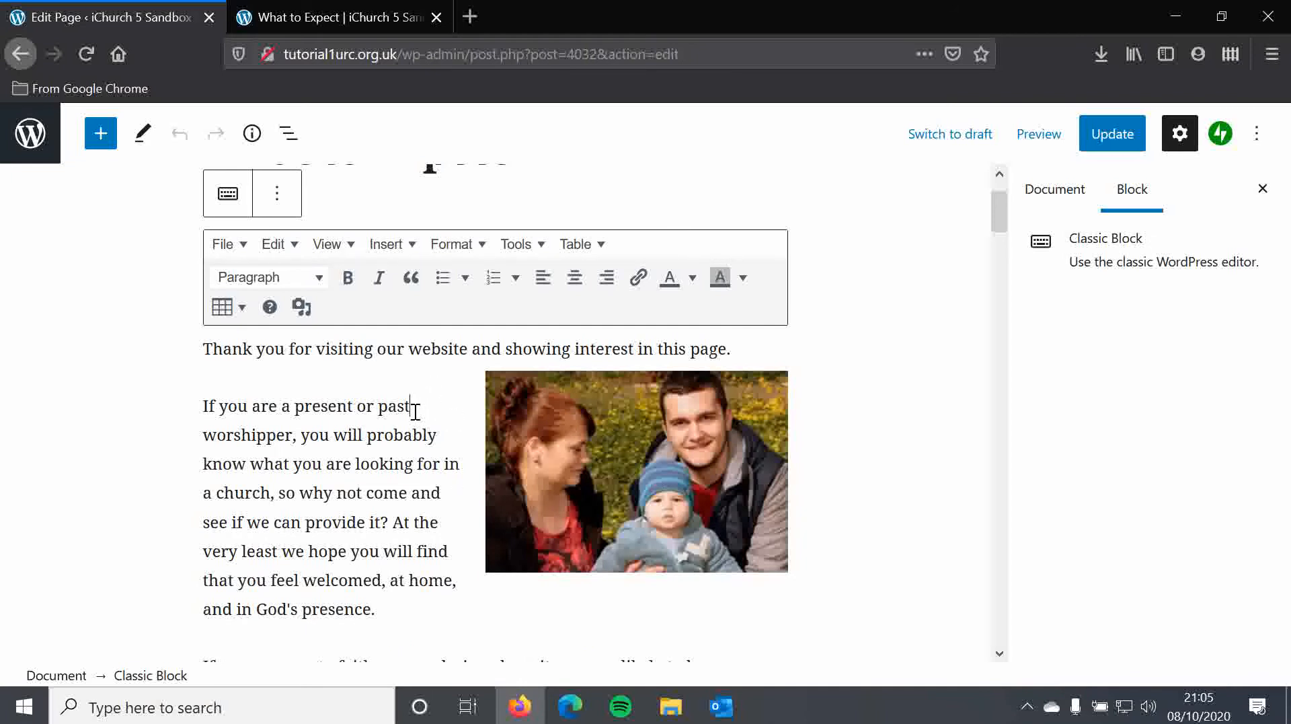
{"action": "left_click", "coordinate": [360, 15]}
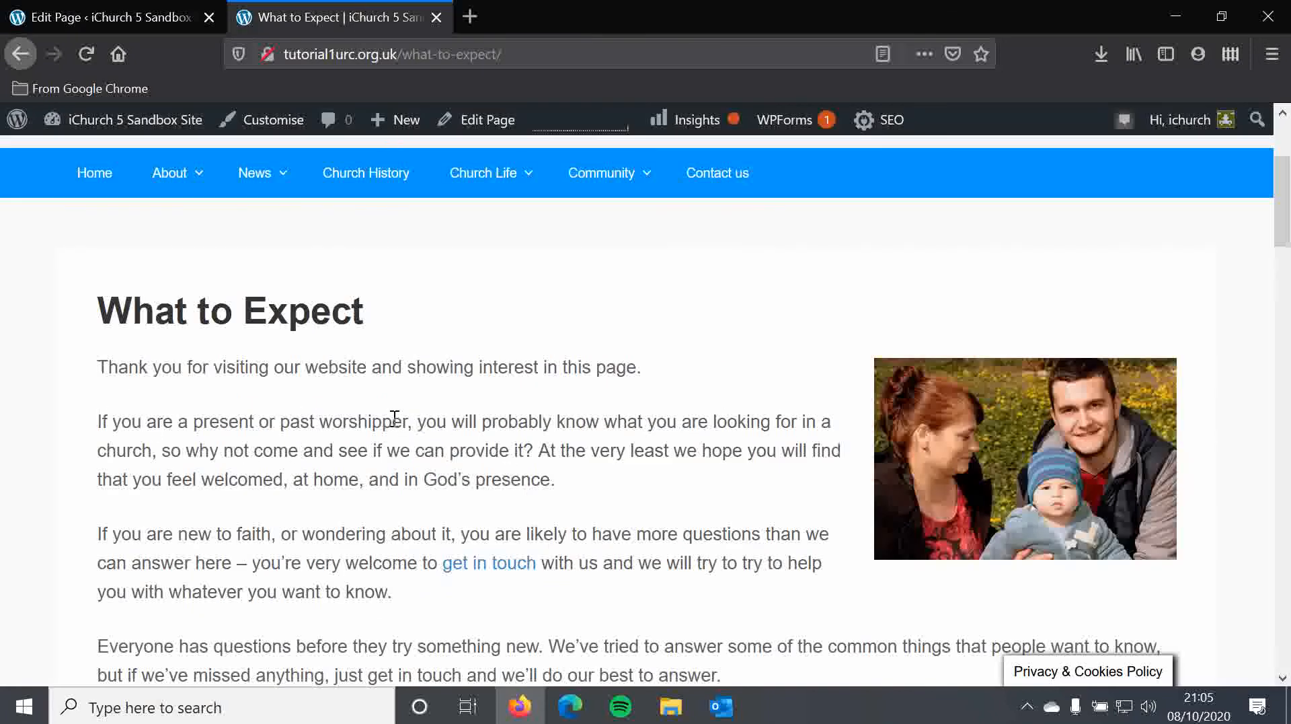
{"action": "double_click", "coordinate": [294, 422]}
{"action": "double_click", "coordinate": [826, 420]}
{"action": "left_click", "coordinate": [796, 375]}
{"action": "left_click", "coordinate": [85, 4]}
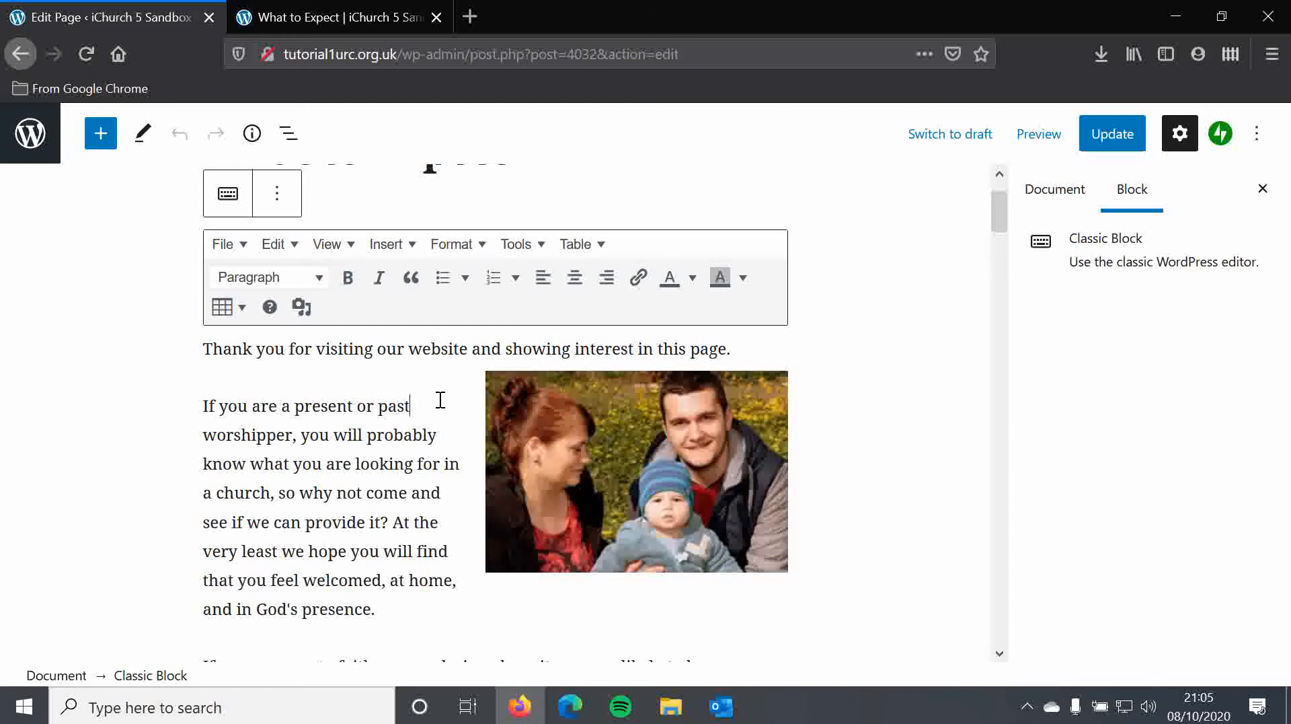
Examine the Classic Block's extent and formatting tools by deselecting it and reselecting it at different places in the page text
{"action": "left_click", "coordinate": [857, 321]}
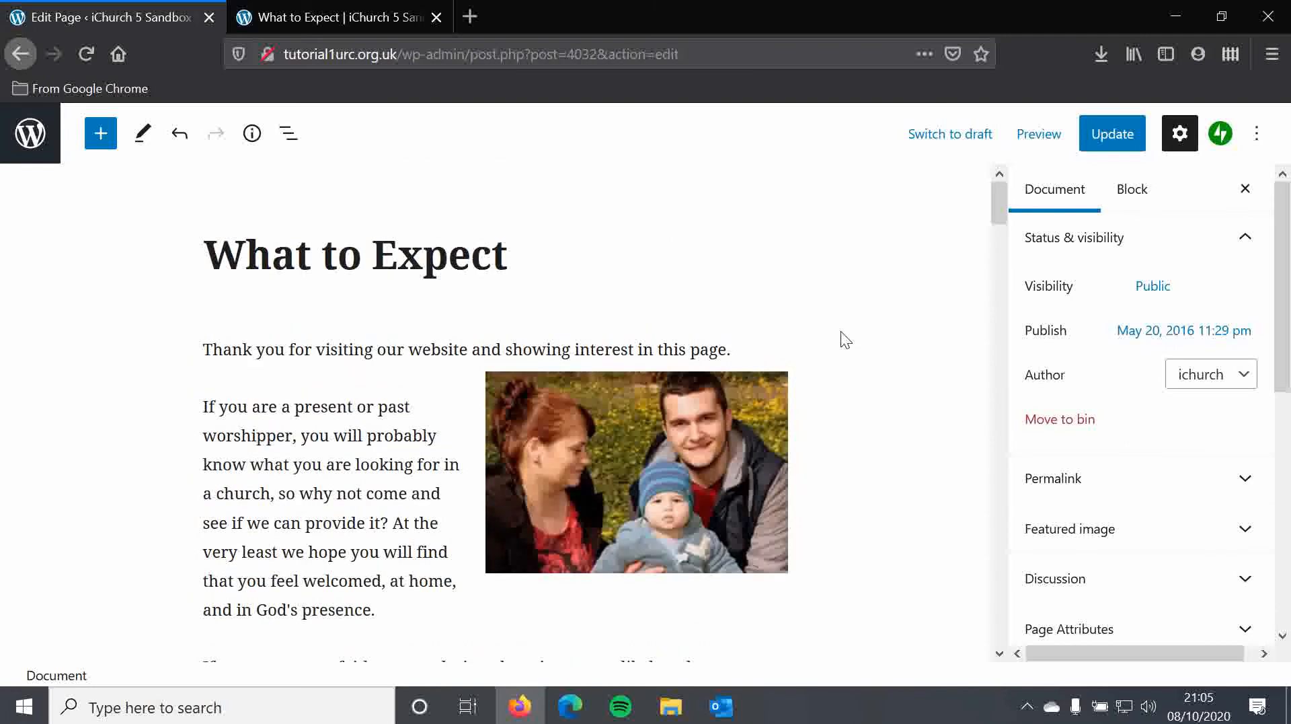
{"action": "left_click", "coordinate": [398, 472]}
{"action": "scroll", "coordinate": [333, 468], "scroll_direction": "down", "scroll_amount": 2}
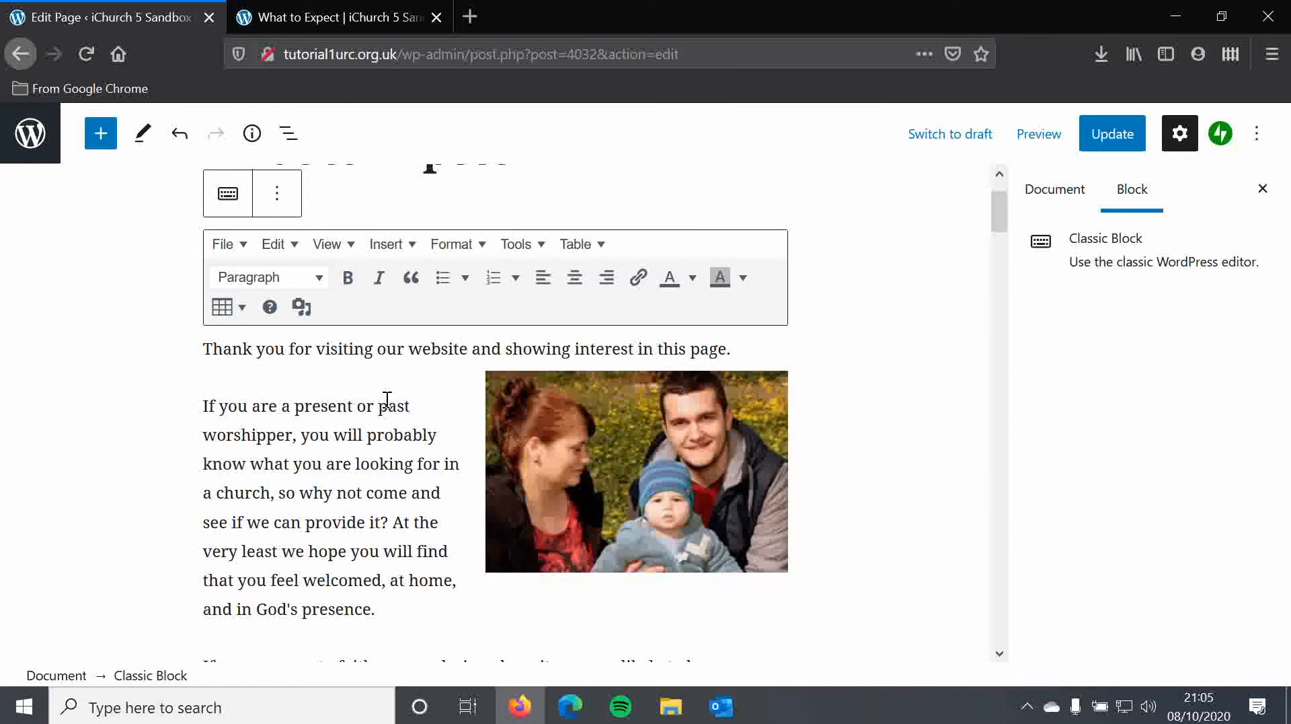
{"action": "left_click", "coordinate": [879, 321]}
{"action": "left_click_drag", "start_coordinate": [1001, 208], "coordinate": [640, 326]}
{"action": "left_click", "coordinate": [638, 329]}
{"action": "scroll", "coordinate": [484, 355], "scroll_direction": "down", "scroll_amount": 3}
{"action": "left_click", "coordinate": [409, 314]}
{"action": "scroll", "coordinate": [623, 358], "scroll_direction": "up", "scroll_amount": 10}
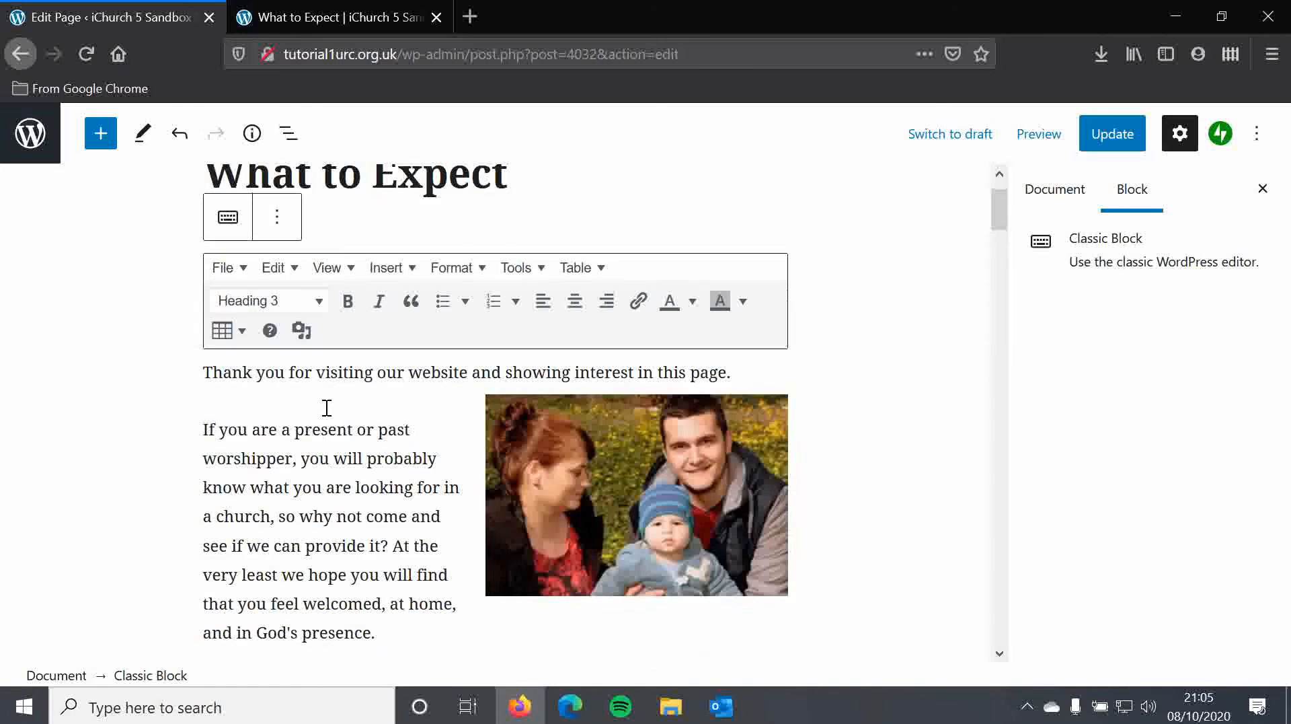
Delete the last four letters of "present" in the second paragraph and retype "sent"
{"action": "left_click", "coordinate": [353, 431]}
{"action": "key", "text": "BackSpace"}
{"action": "key", "text": "BackSpace"}
{"action": "key", "text": "BackSpace"}
{"action": "key", "text": "BackSpace"}
{"action": "type", "text": "sent"}
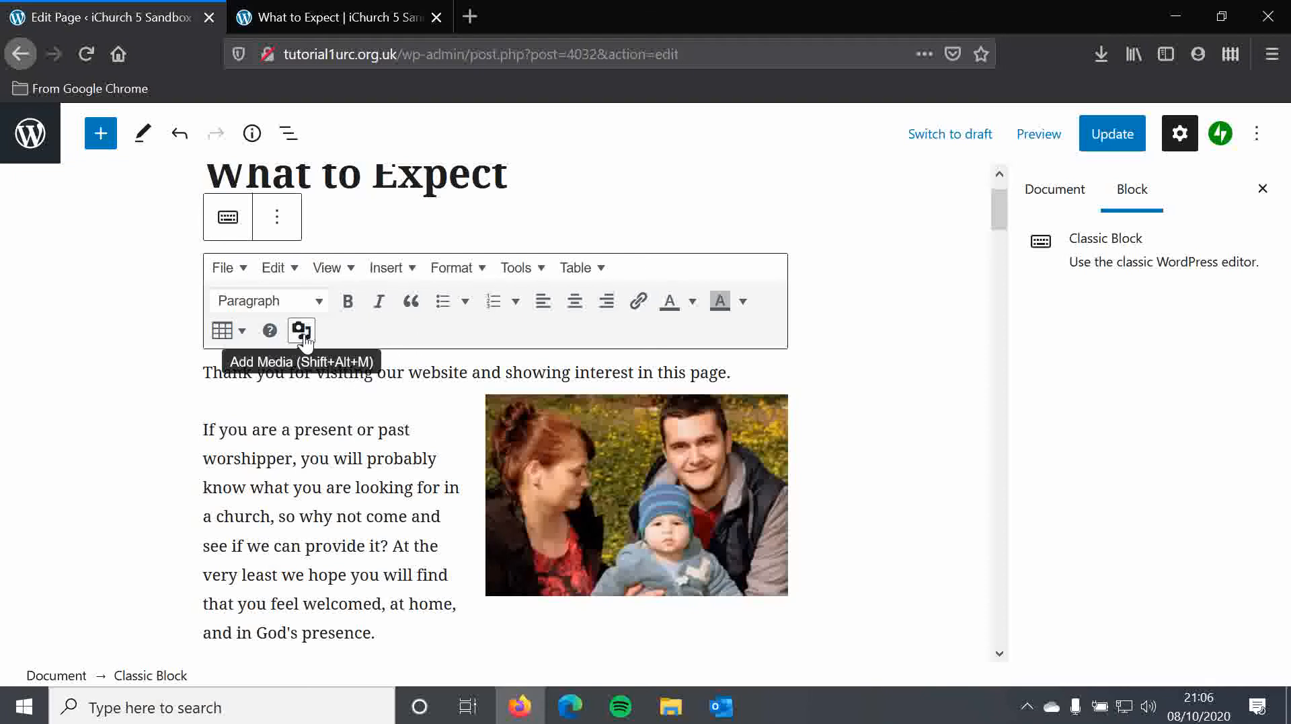
Insert the Easter image IMG_6448.jpg from the media library at the start of the "If you are a present" paragraph, after viewing the upload option
{"action": "left_click", "coordinate": [206, 429]}
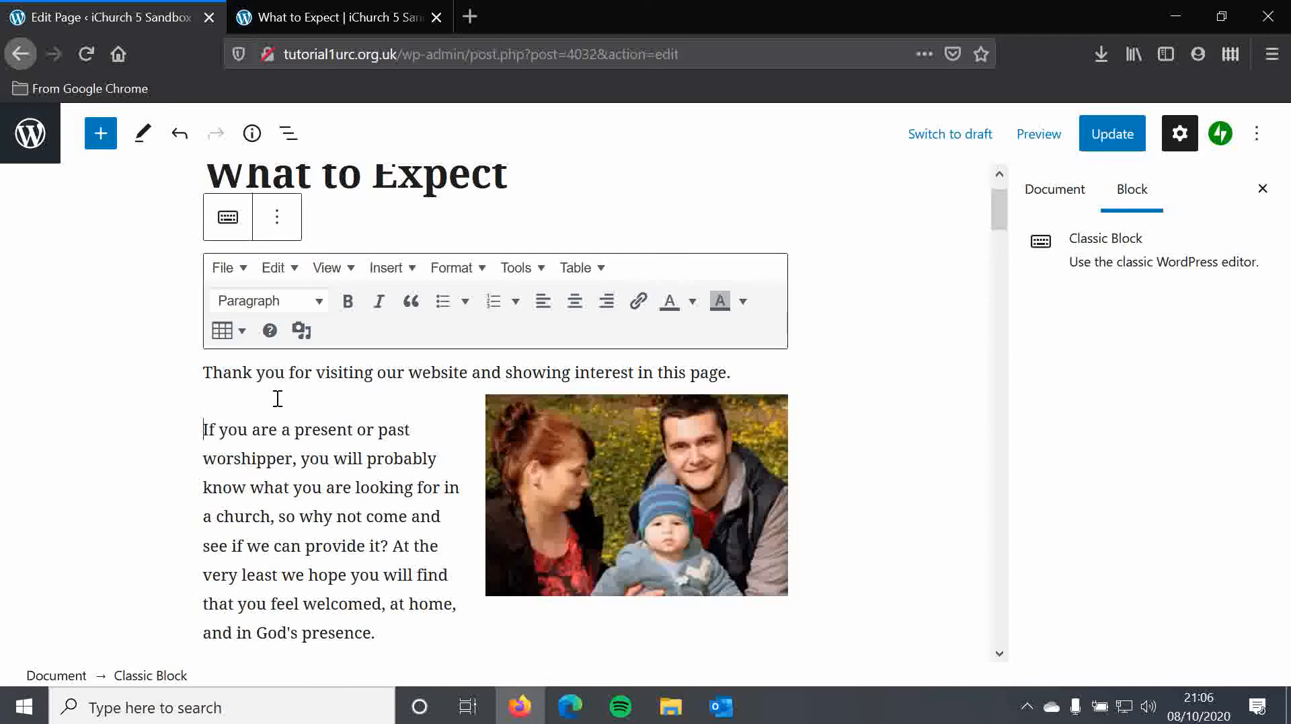
{"action": "left_click", "coordinate": [302, 331]}
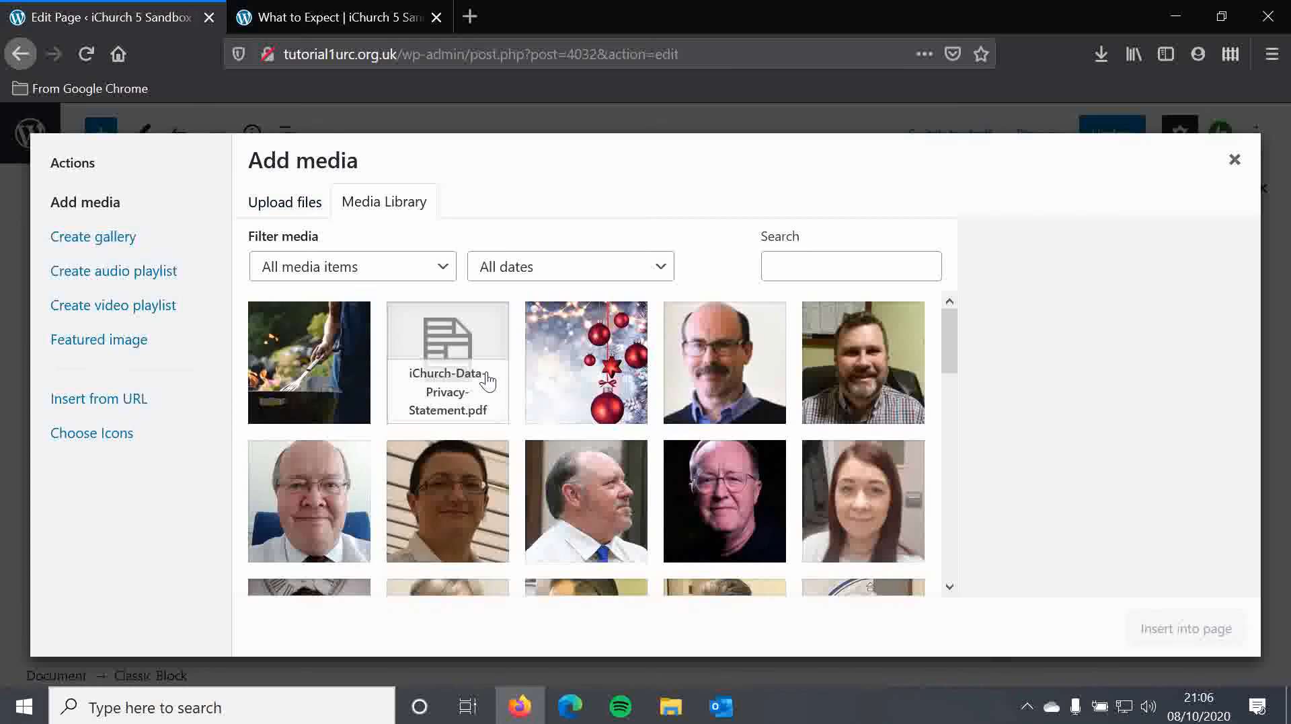
{"action": "scroll", "coordinate": [487, 380], "scroll_direction": "down", "scroll_amount": 10}
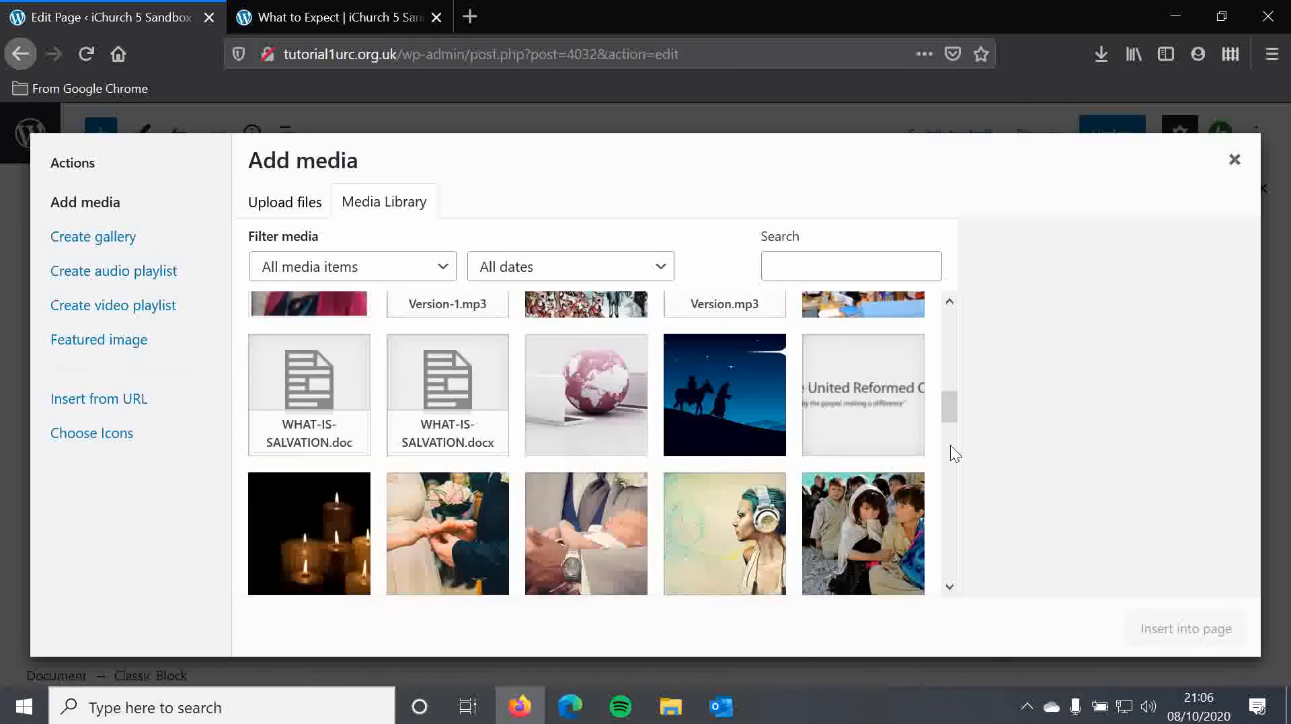
{"action": "left_click_drag", "start_coordinate": [949, 394], "coordinate": [943, 482]}
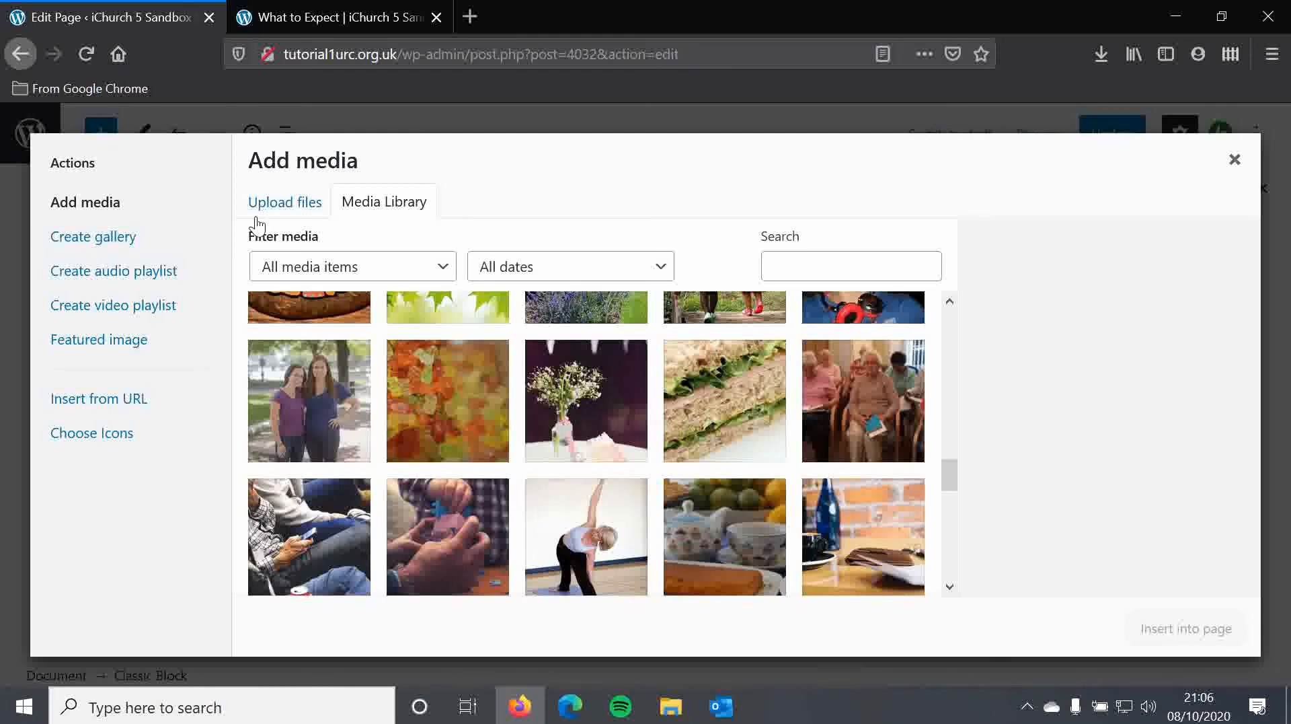
{"action": "left_click", "coordinate": [273, 214]}
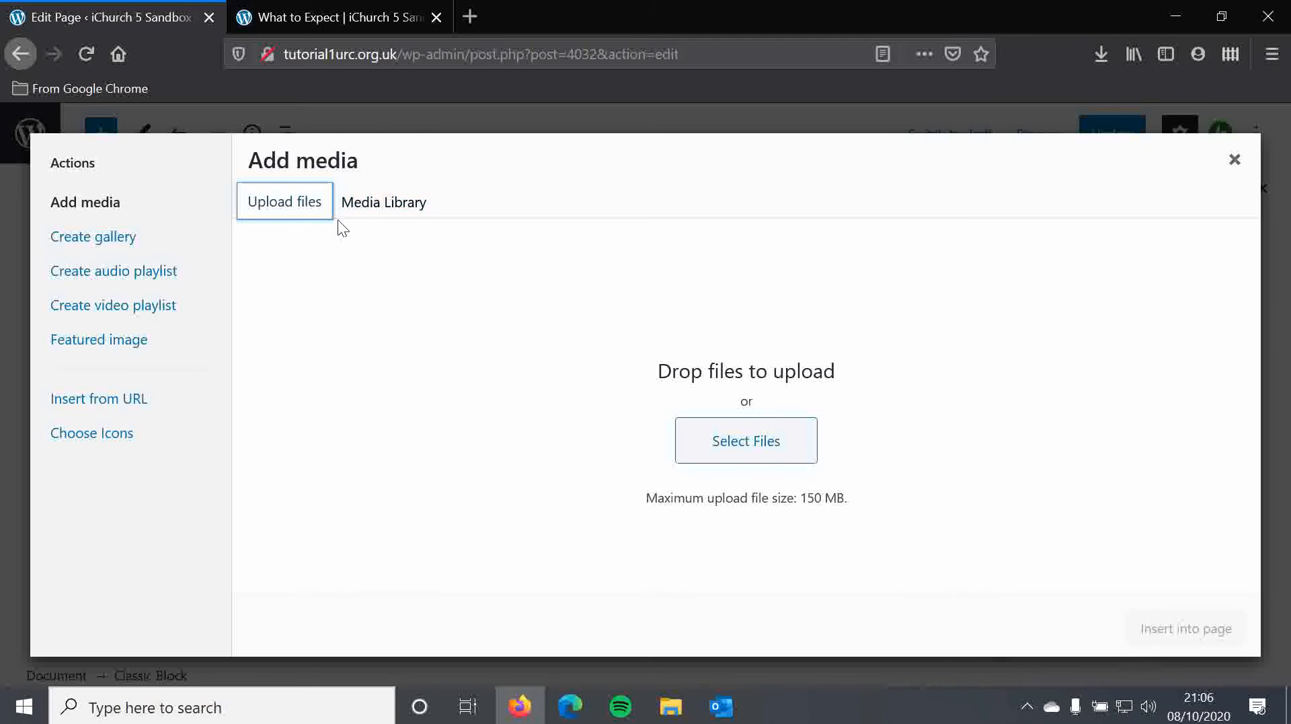
{"action": "left_click", "coordinate": [367, 210]}
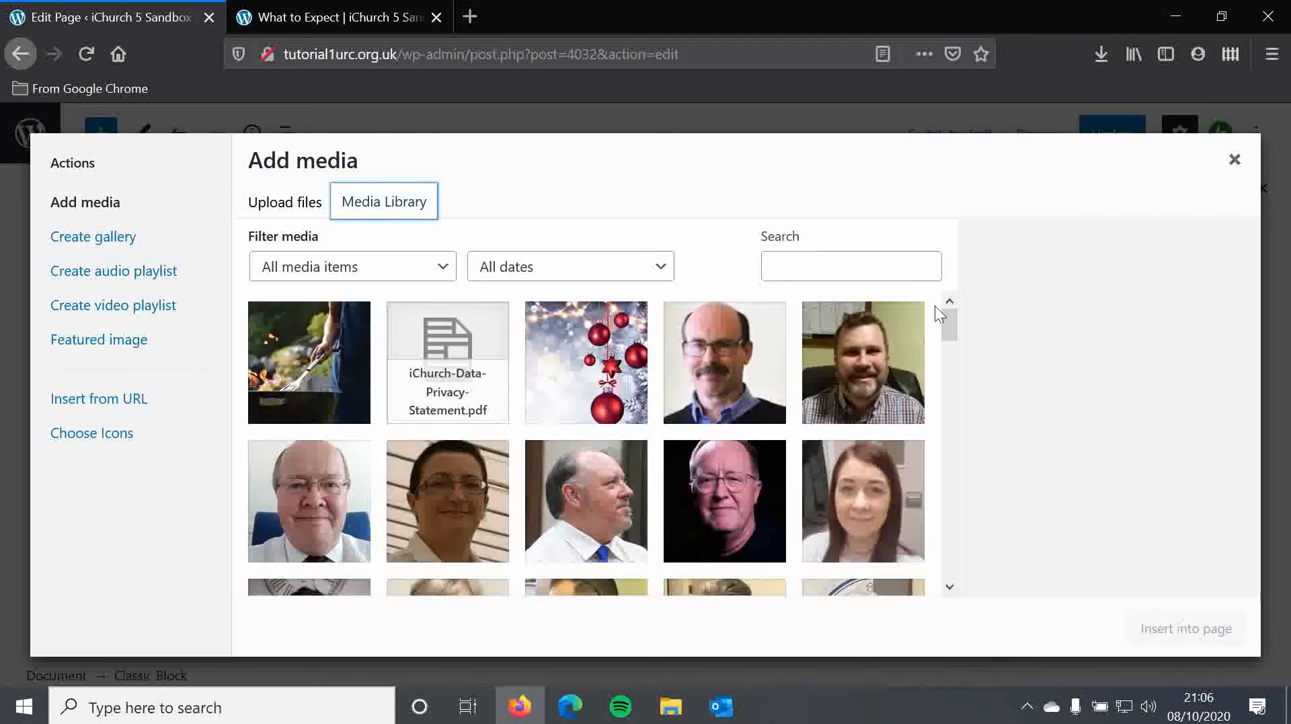
{"action": "left_click_drag", "start_coordinate": [952, 319], "coordinate": [950, 438]}
{"action": "left_click", "coordinate": [572, 346]}
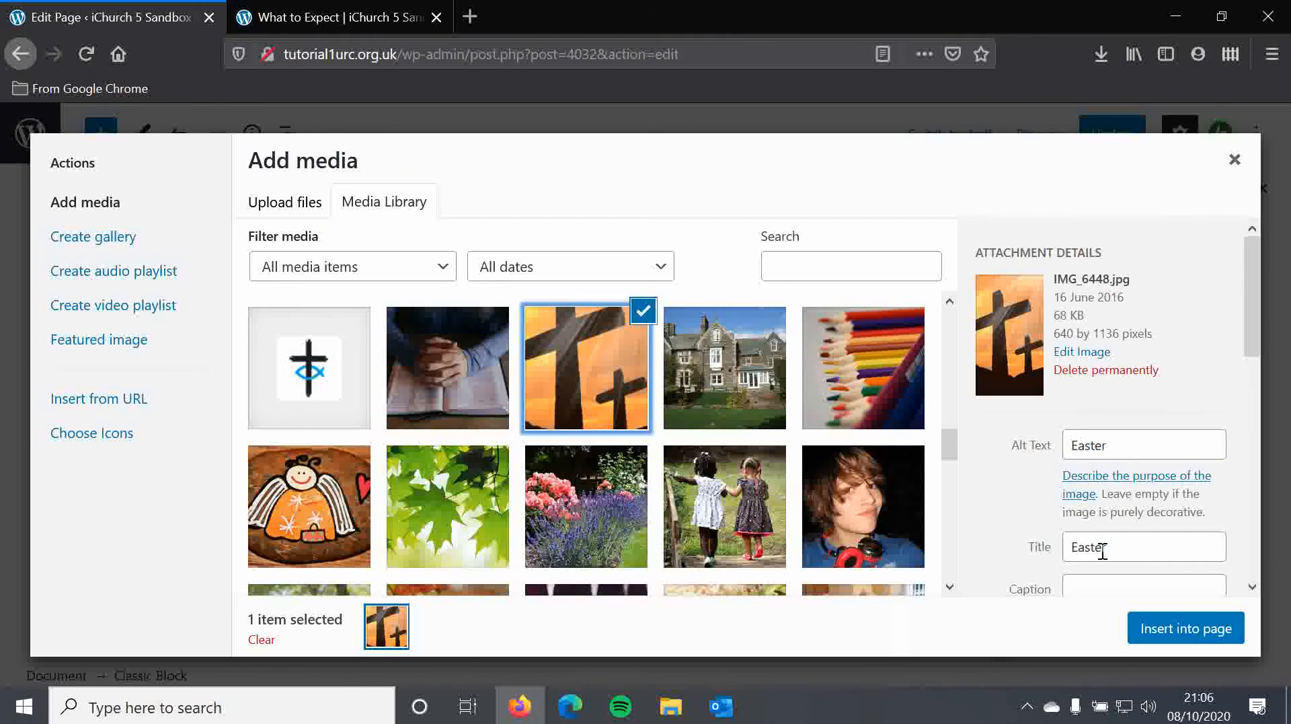
{"action": "left_click", "coordinate": [1183, 632]}
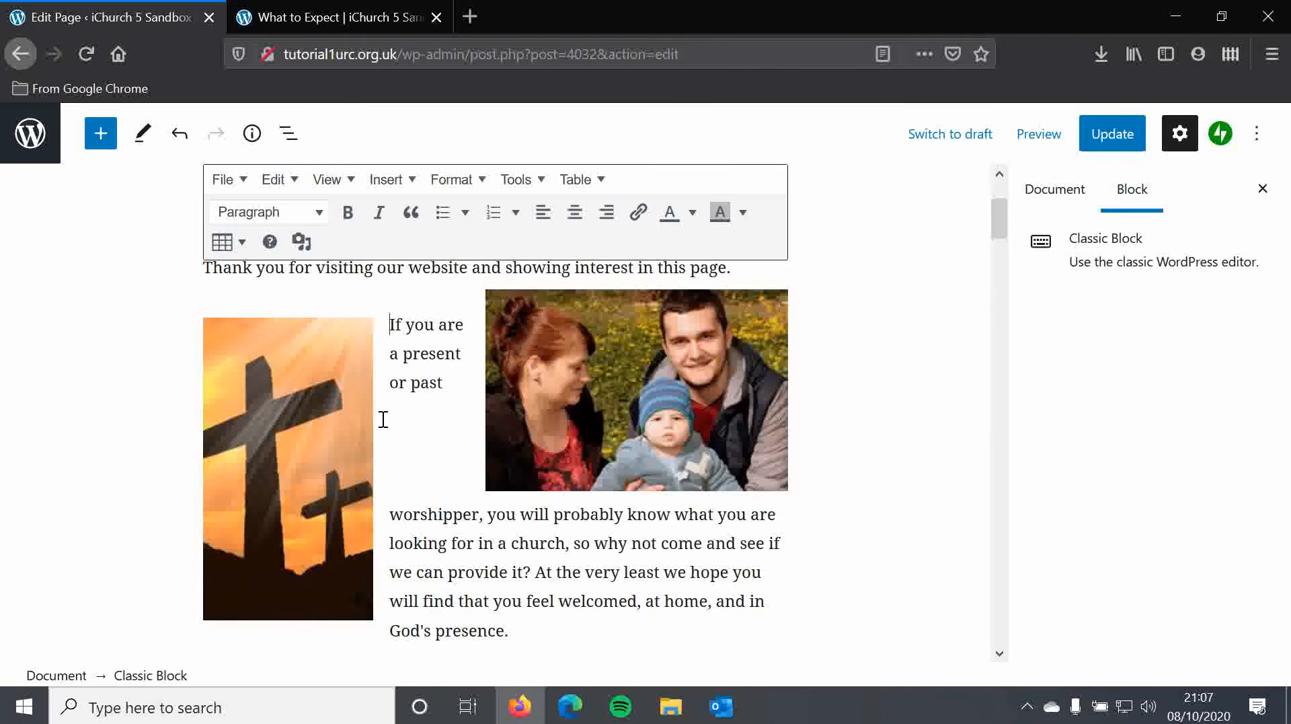
Update the page and reload the live What to Expect page to check the inserted crosses image
{"action": "scroll", "coordinate": [356, 352], "scroll_direction": "up", "scroll_amount": 2}
{"action": "left_click", "coordinate": [1125, 141]}
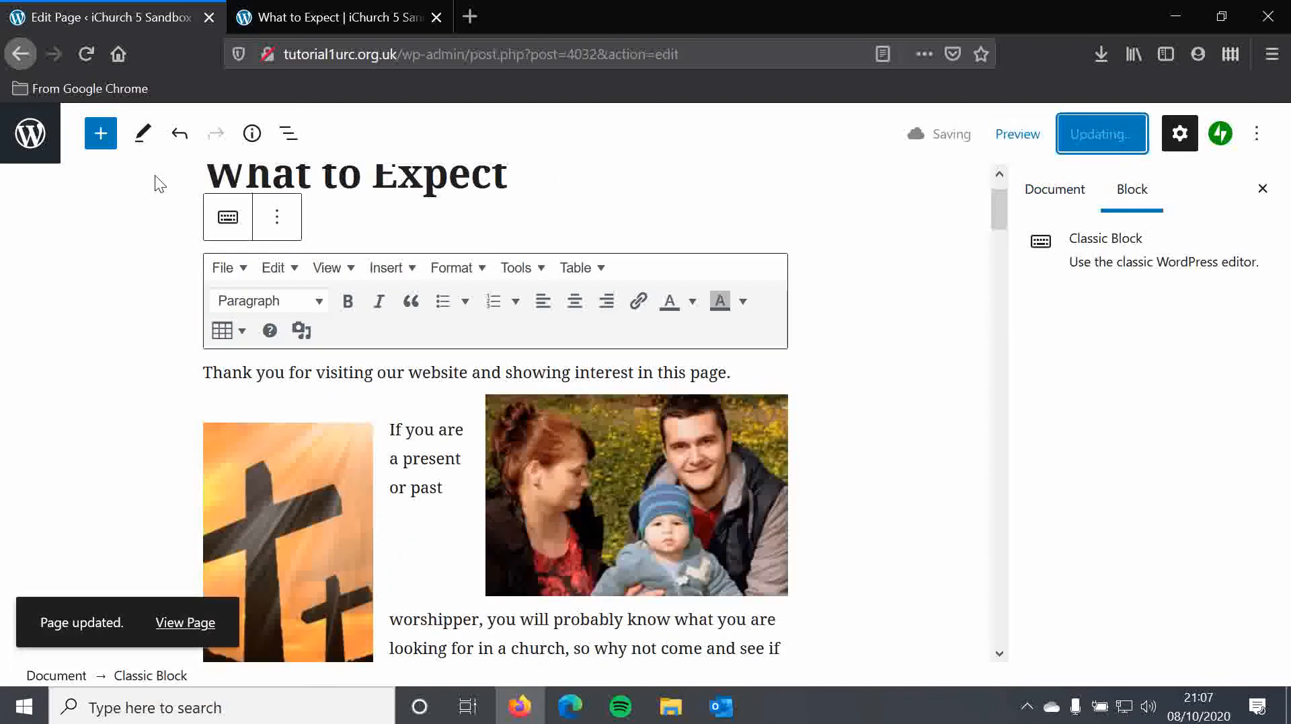
{"action": "left_click", "coordinate": [303, 14]}
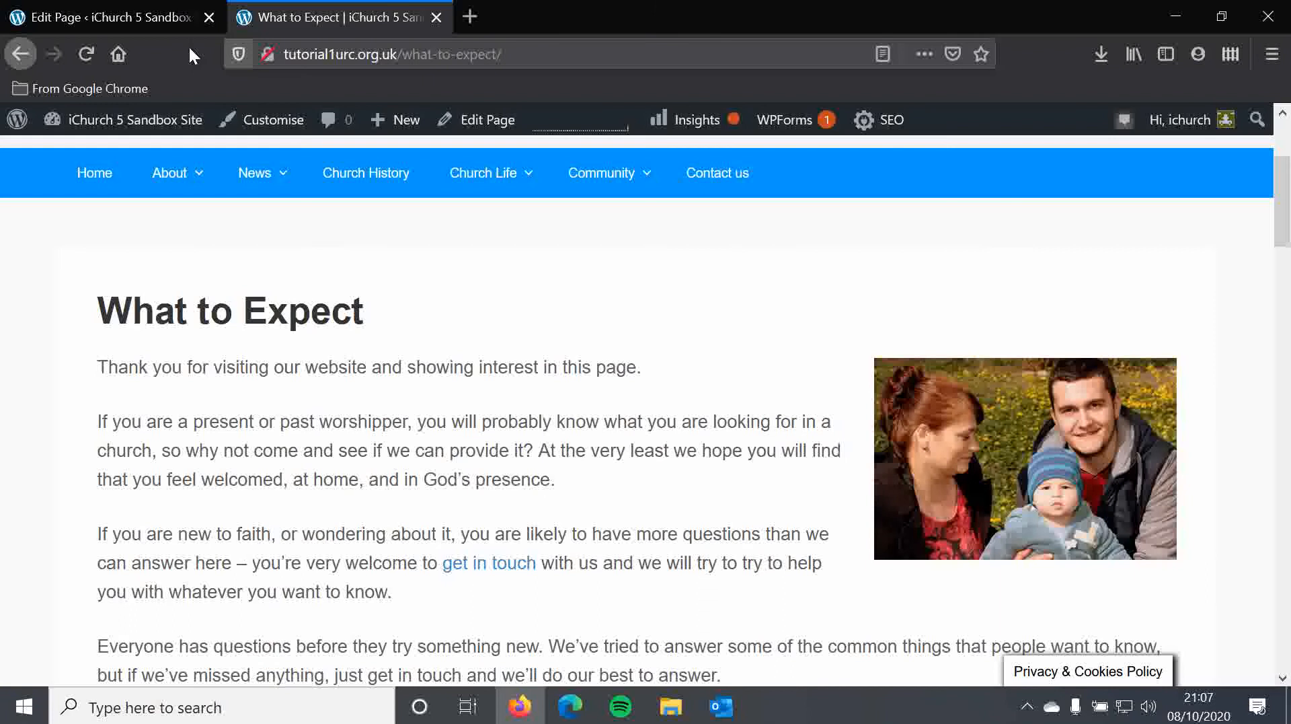
{"action": "left_click", "coordinate": [85, 53]}
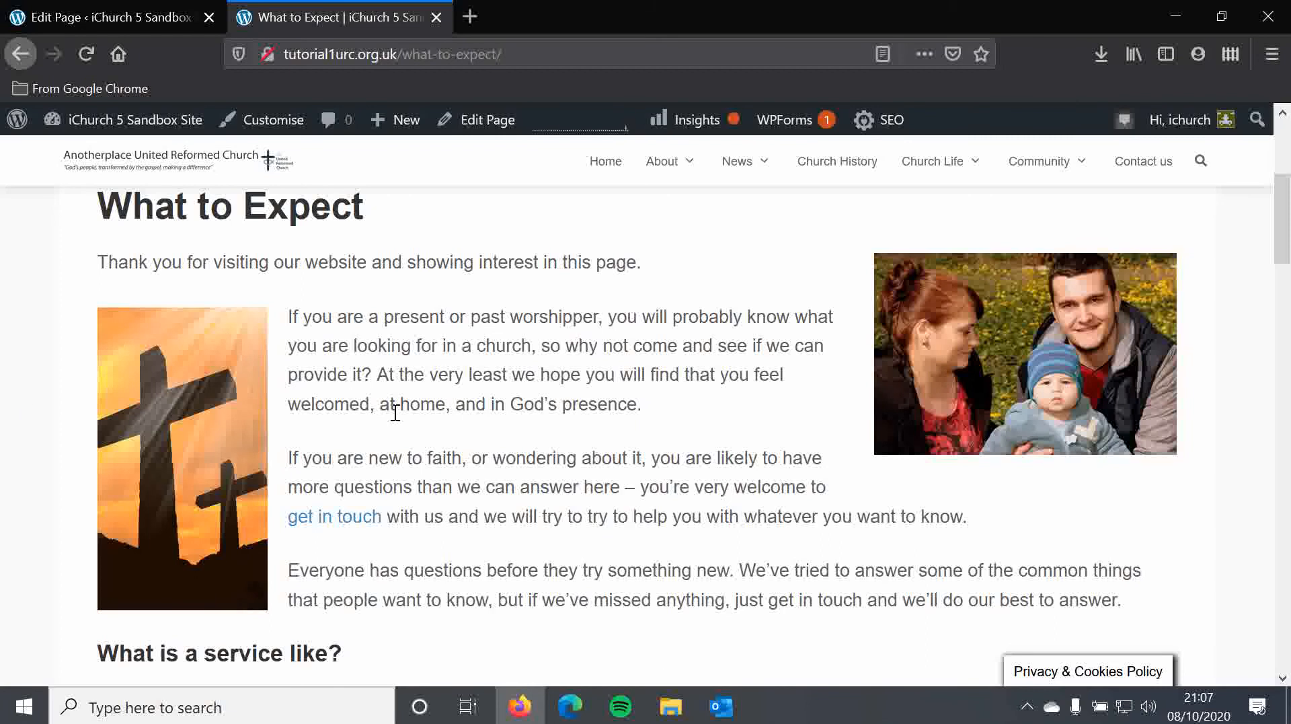
Return to the page editor, delete the crosses image from the second paragraph, and update the page
{"action": "left_click", "coordinate": [82, 7]}
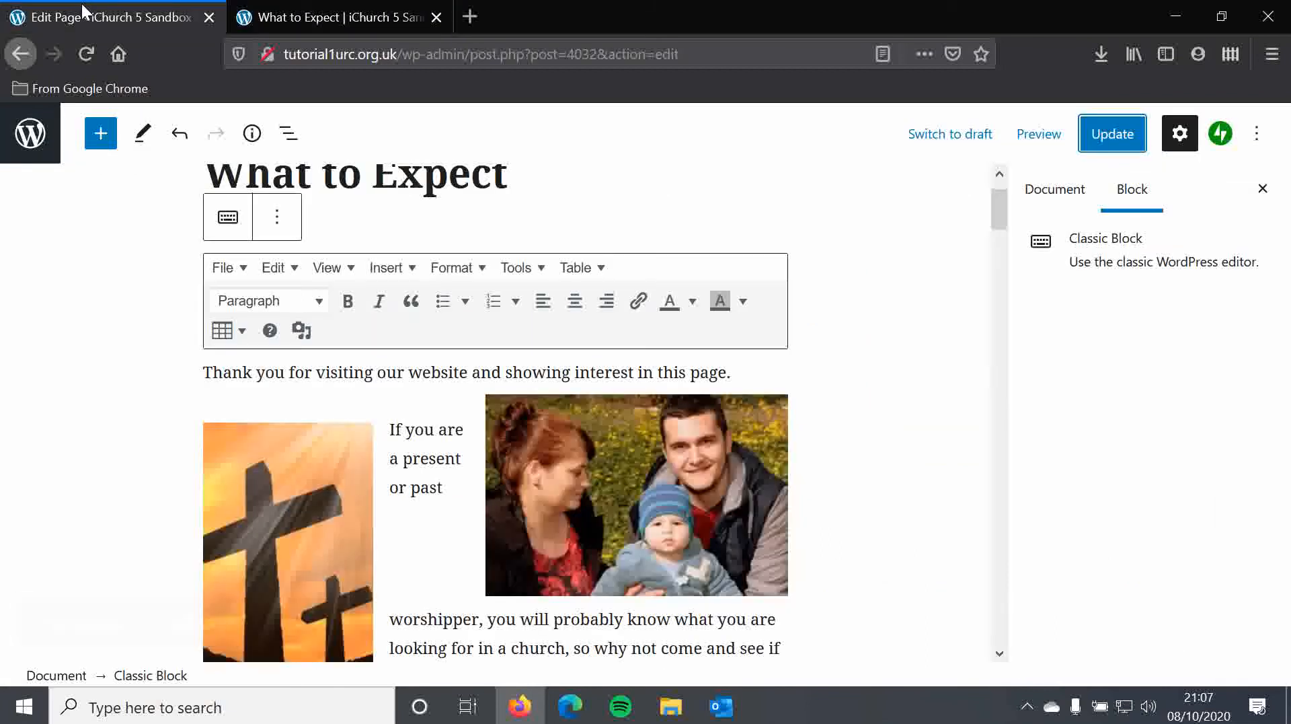
{"action": "left_click", "coordinate": [331, 451]}
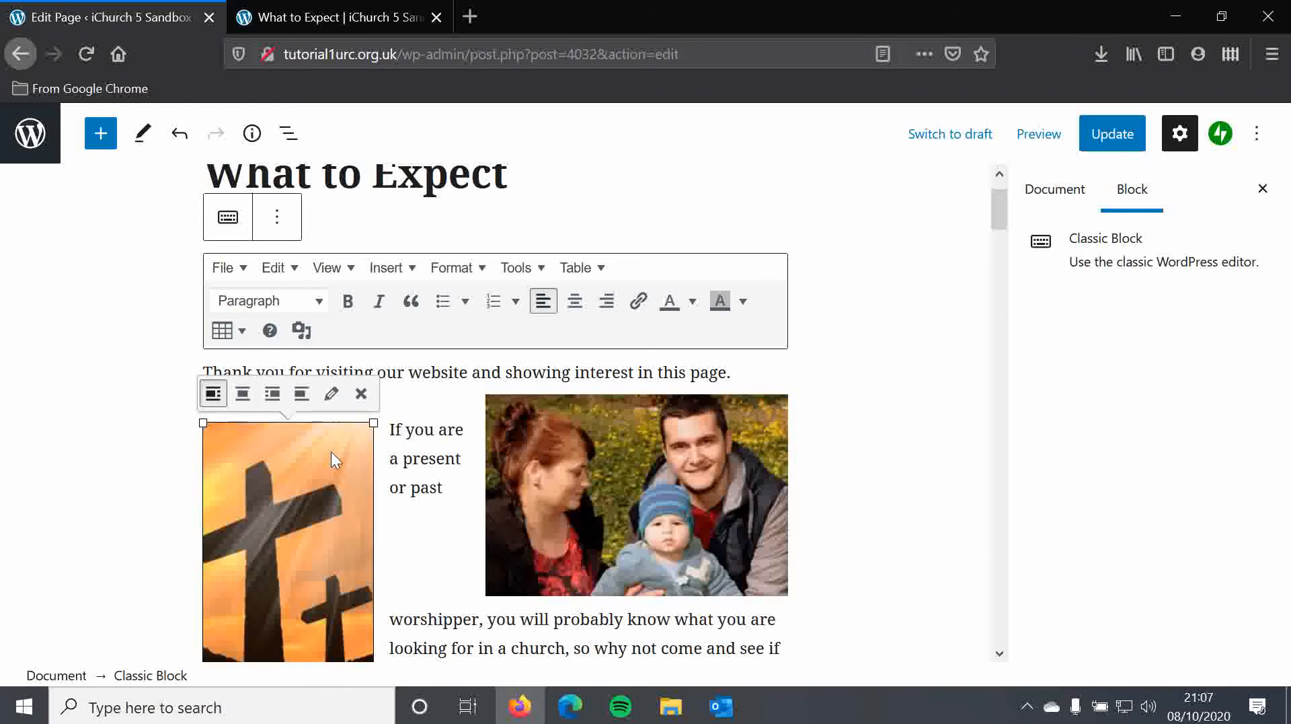
{"action": "scroll", "coordinate": [330, 449], "scroll_direction": "down", "scroll_amount": 2}
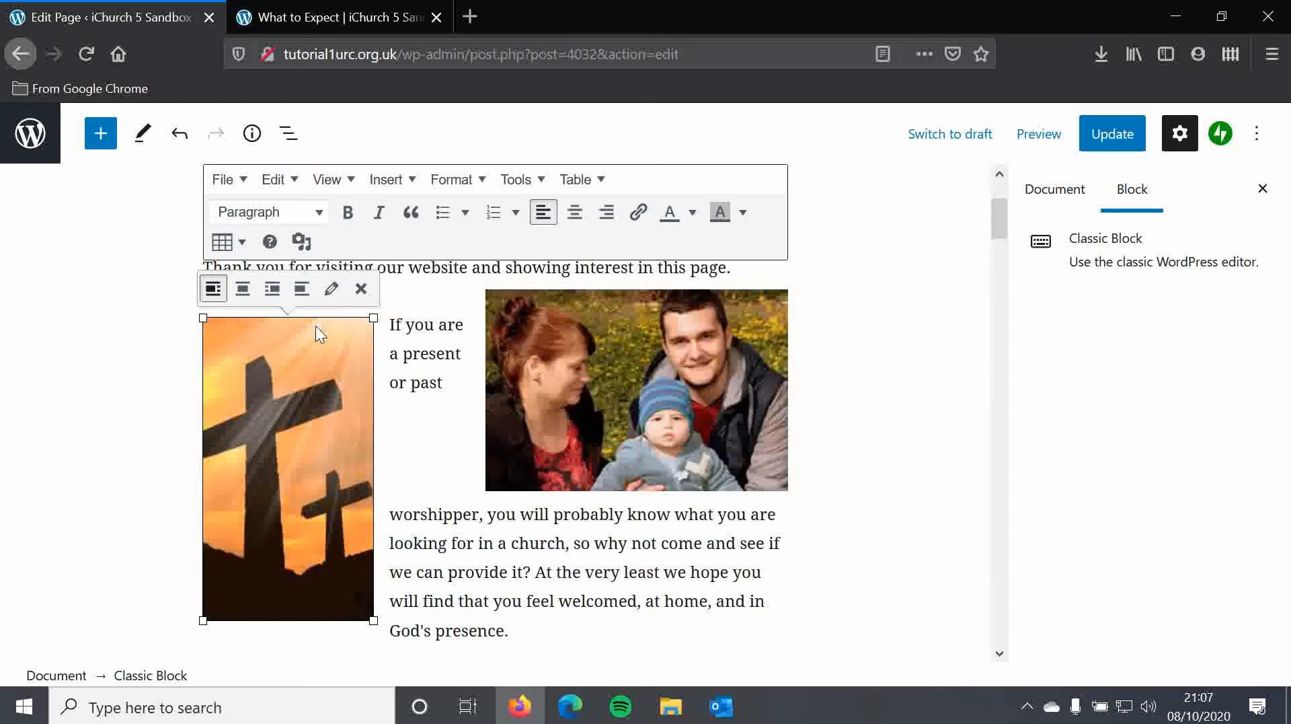
{"action": "key", "text": "Delete"}
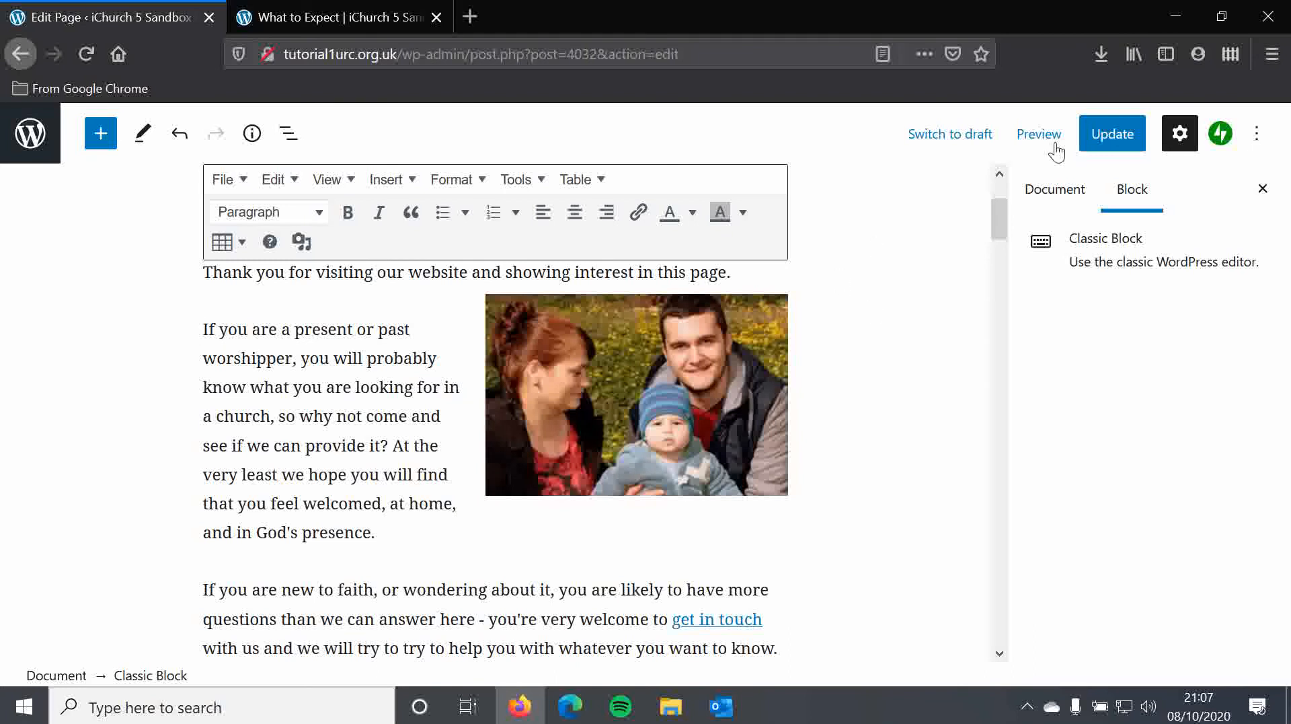
{"action": "left_click", "coordinate": [1112, 133]}
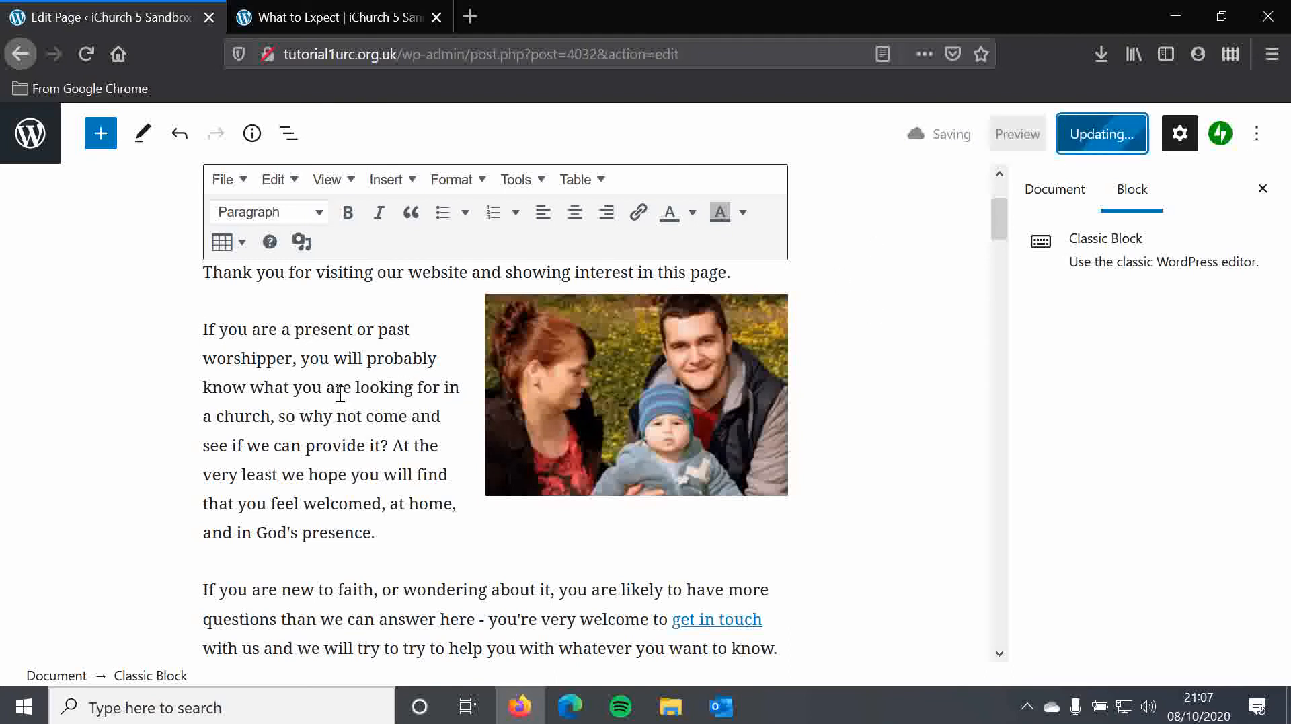
Remove the entire Classic Block holding the What to Expect page's body content
{"action": "scroll", "coordinate": [389, 378], "scroll_direction": "up", "scroll_amount": 3}
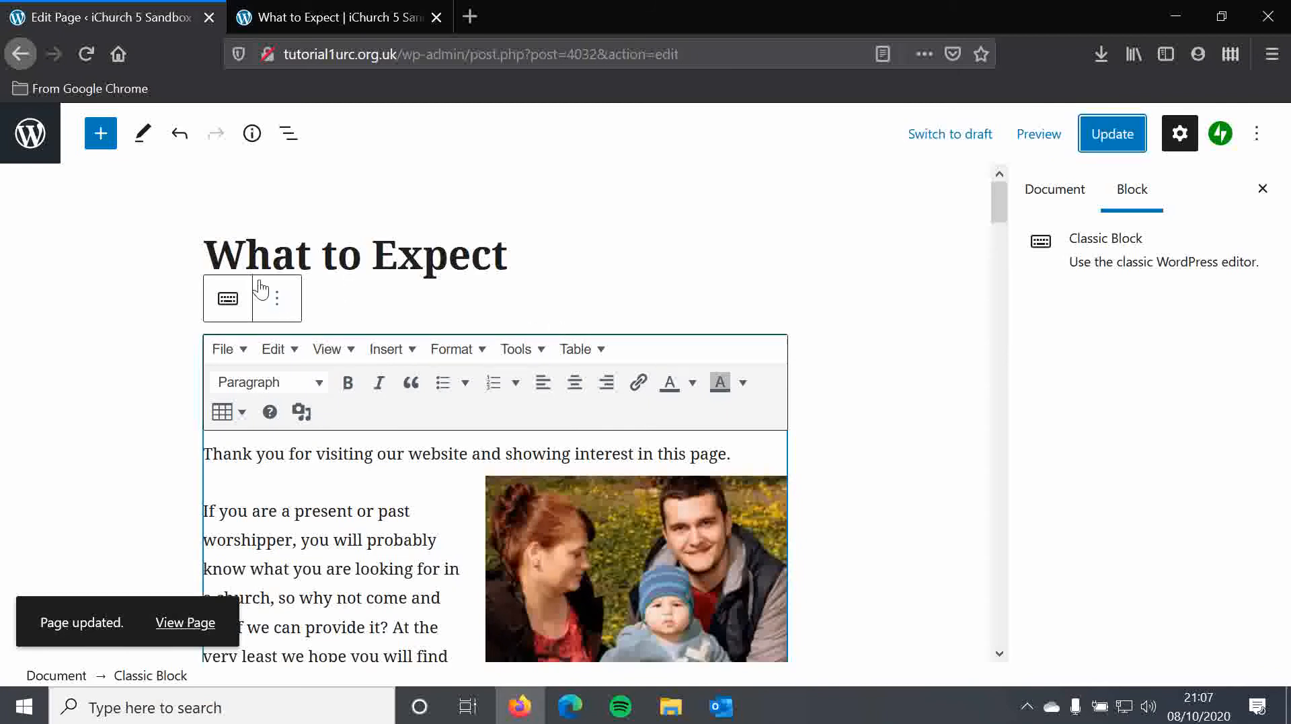
{"action": "left_click", "coordinate": [271, 307]}
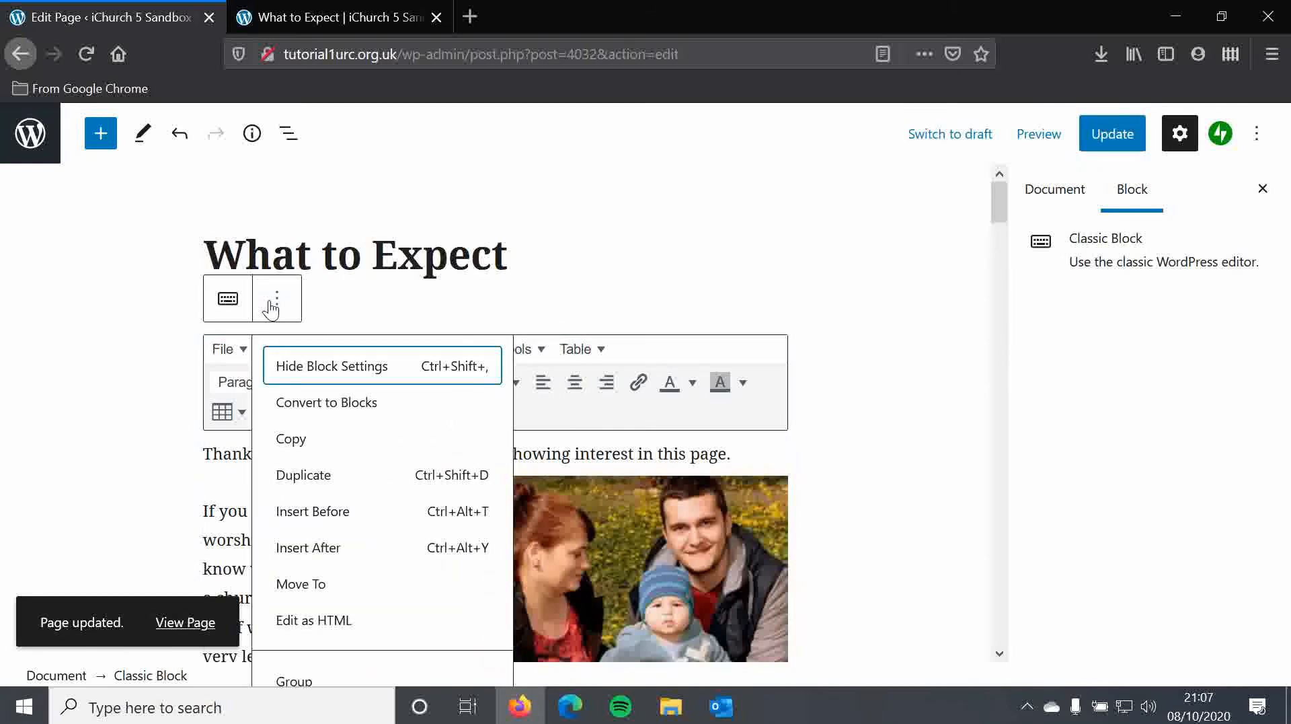
{"action": "scroll", "coordinate": [215, 473], "scroll_direction": "down", "scroll_amount": 2}
{"action": "left_click", "coordinate": [214, 469]}
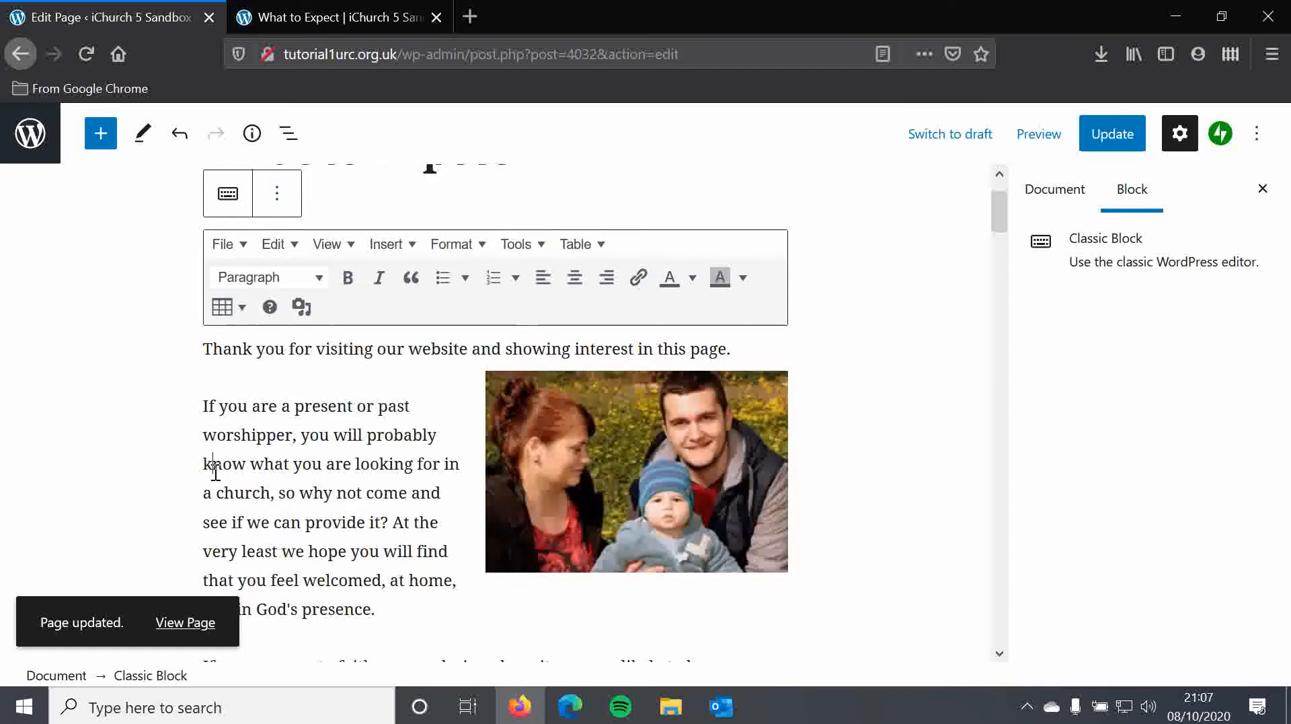
{"action": "scroll", "coordinate": [262, 404], "scroll_direction": "up", "scroll_amount": 2}
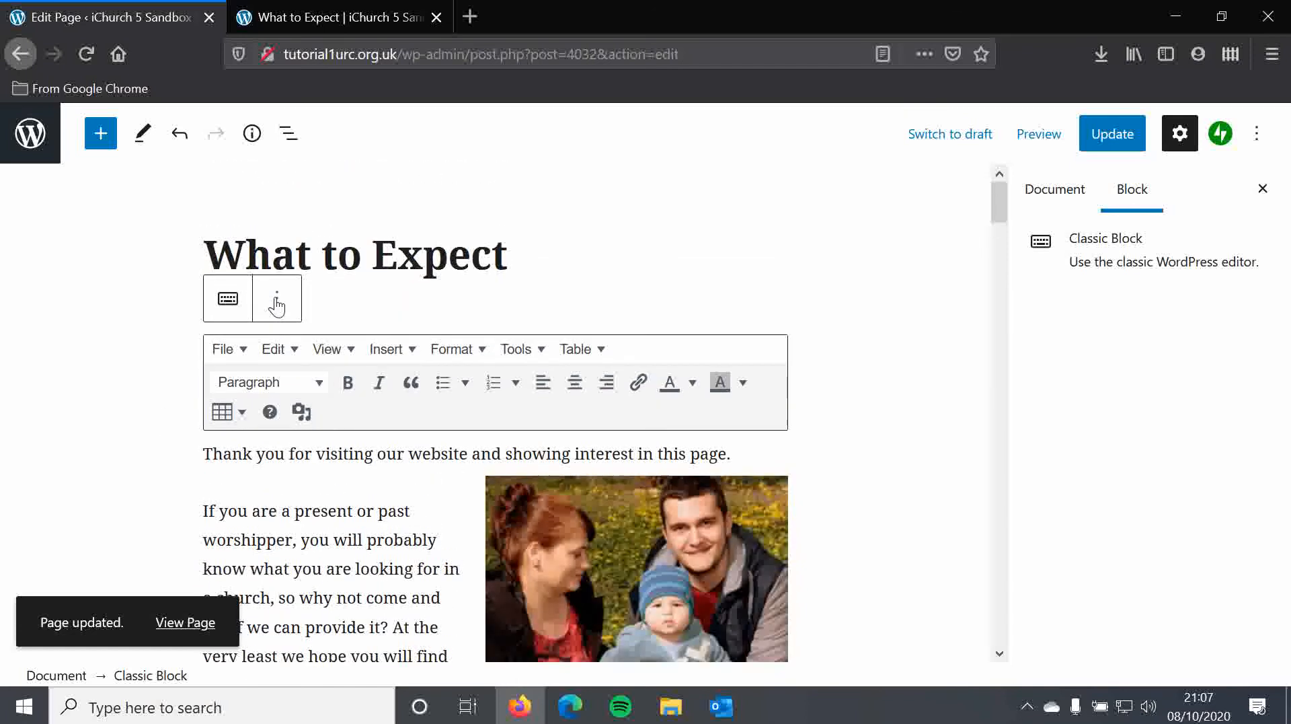
{"action": "left_click", "coordinate": [276, 298]}
{"action": "scroll", "coordinate": [334, 605], "scroll_direction": "down", "scroll_amount": 3}
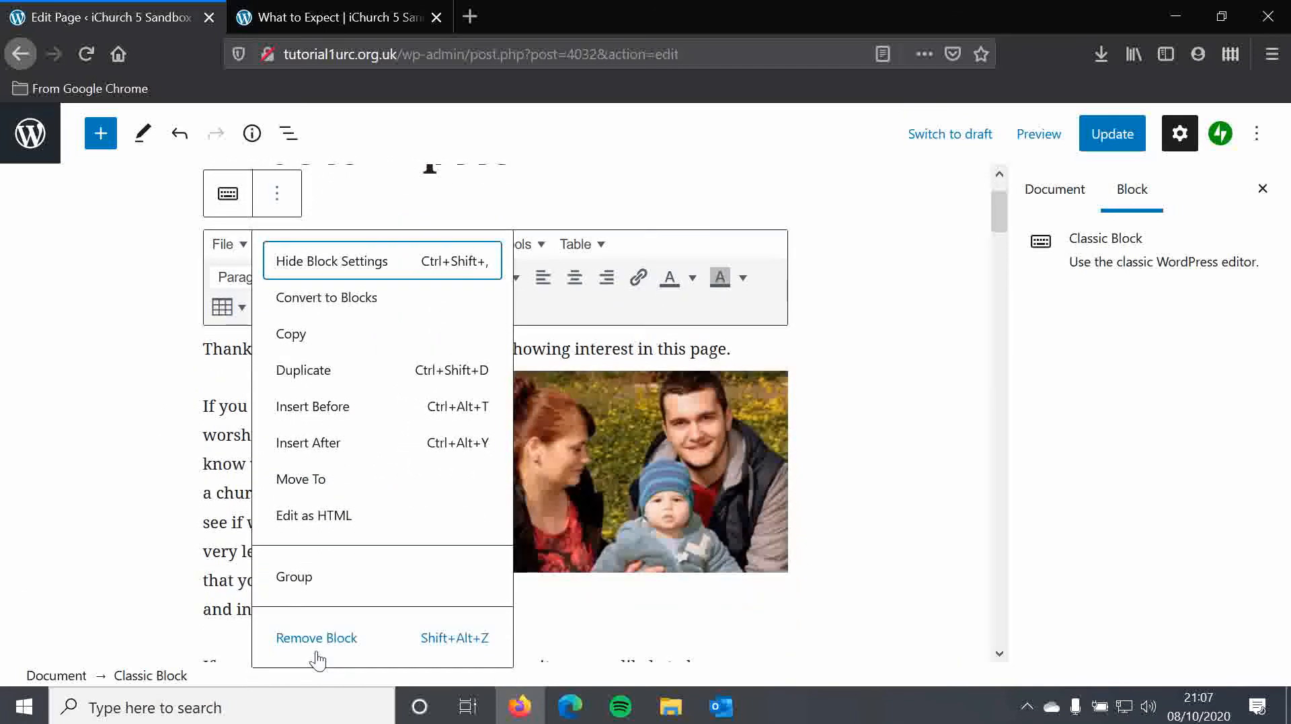
{"action": "left_click", "coordinate": [329, 636]}
{"action": "scroll", "coordinate": [303, 406], "scroll_direction": "up", "scroll_amount": 2}
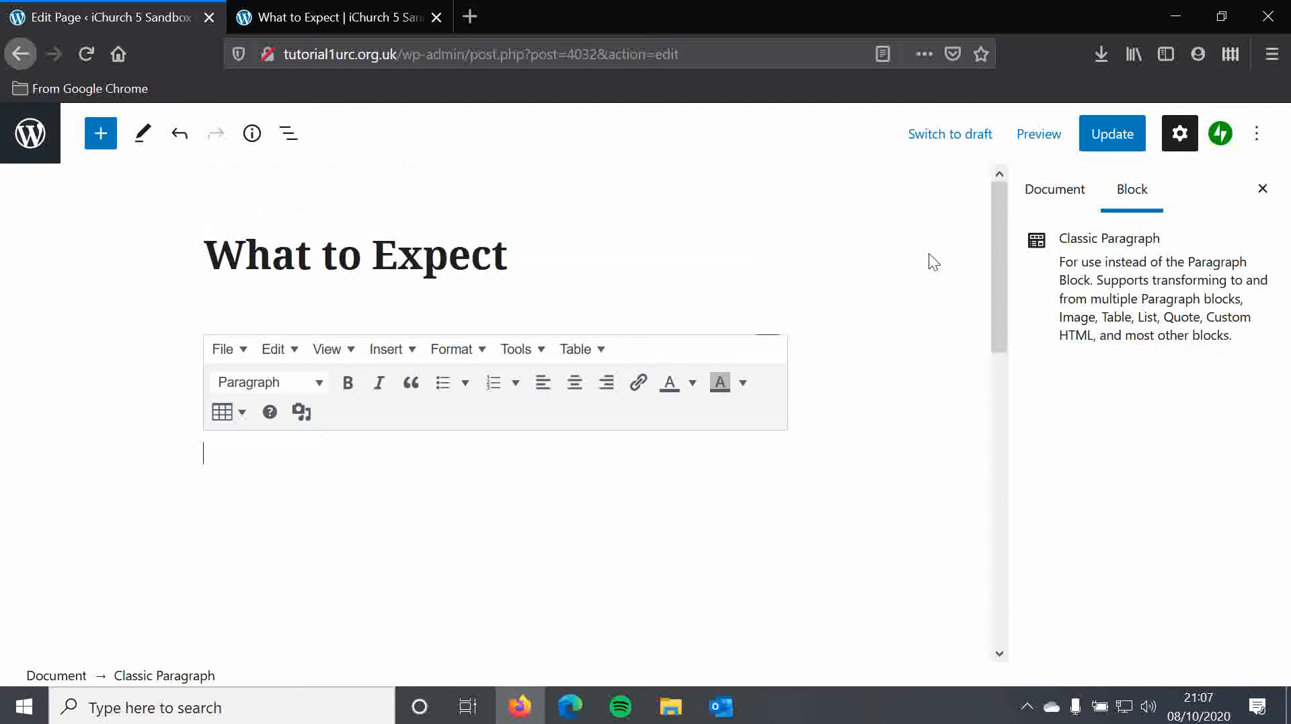
Add a Paragraph block to the emptied page and enter the text "start typing."
{"action": "left_click", "coordinate": [611, 318]}
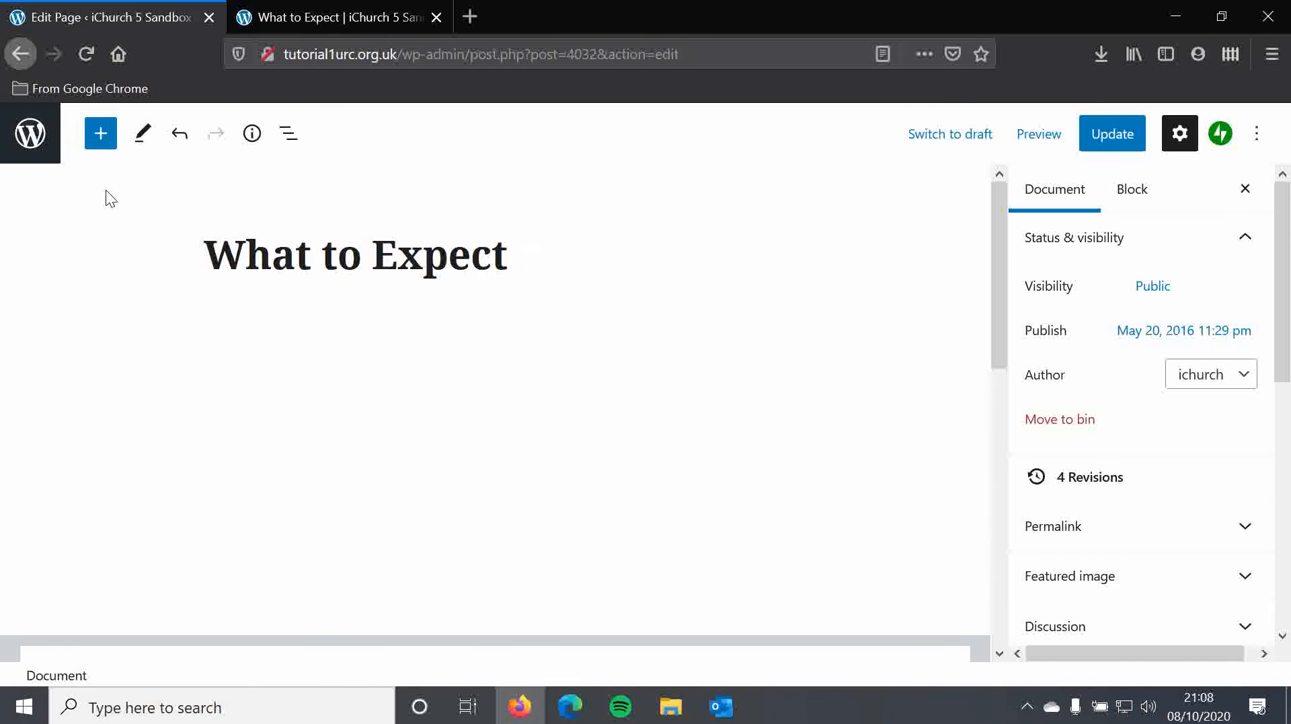
{"action": "left_click", "coordinate": [100, 138]}
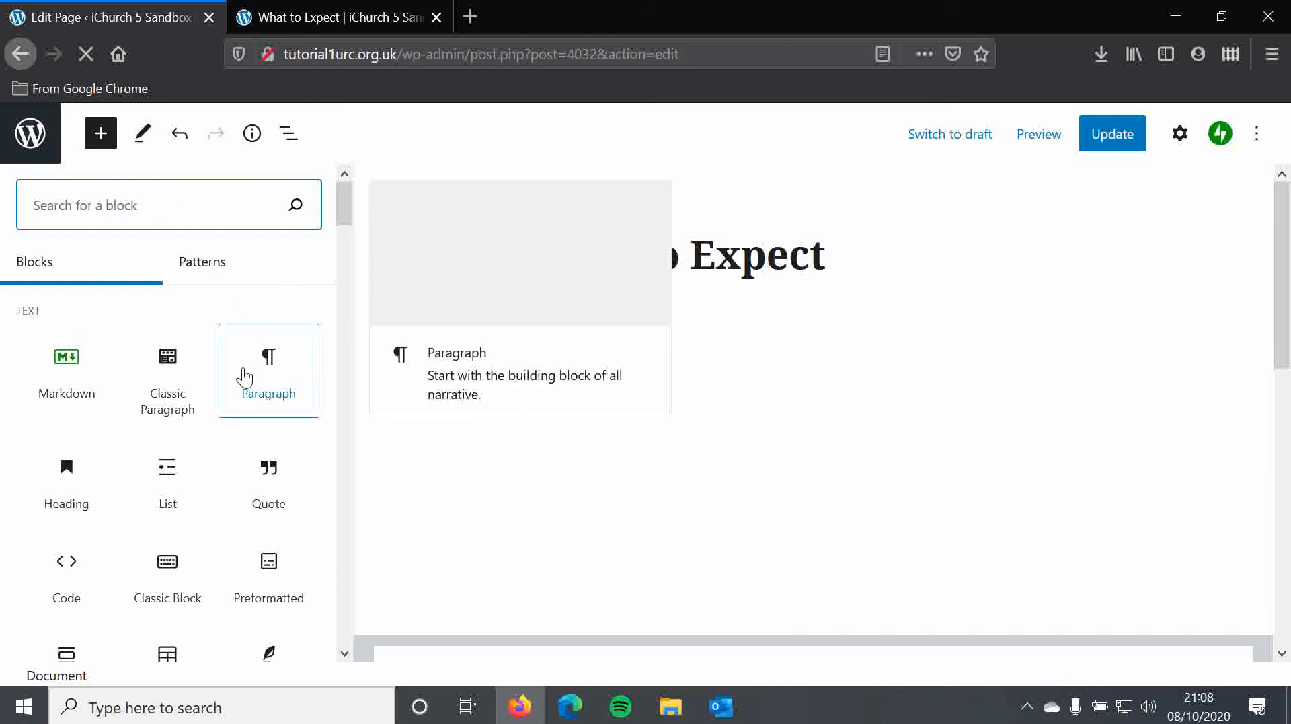
{"action": "left_click", "coordinate": [268, 366]}
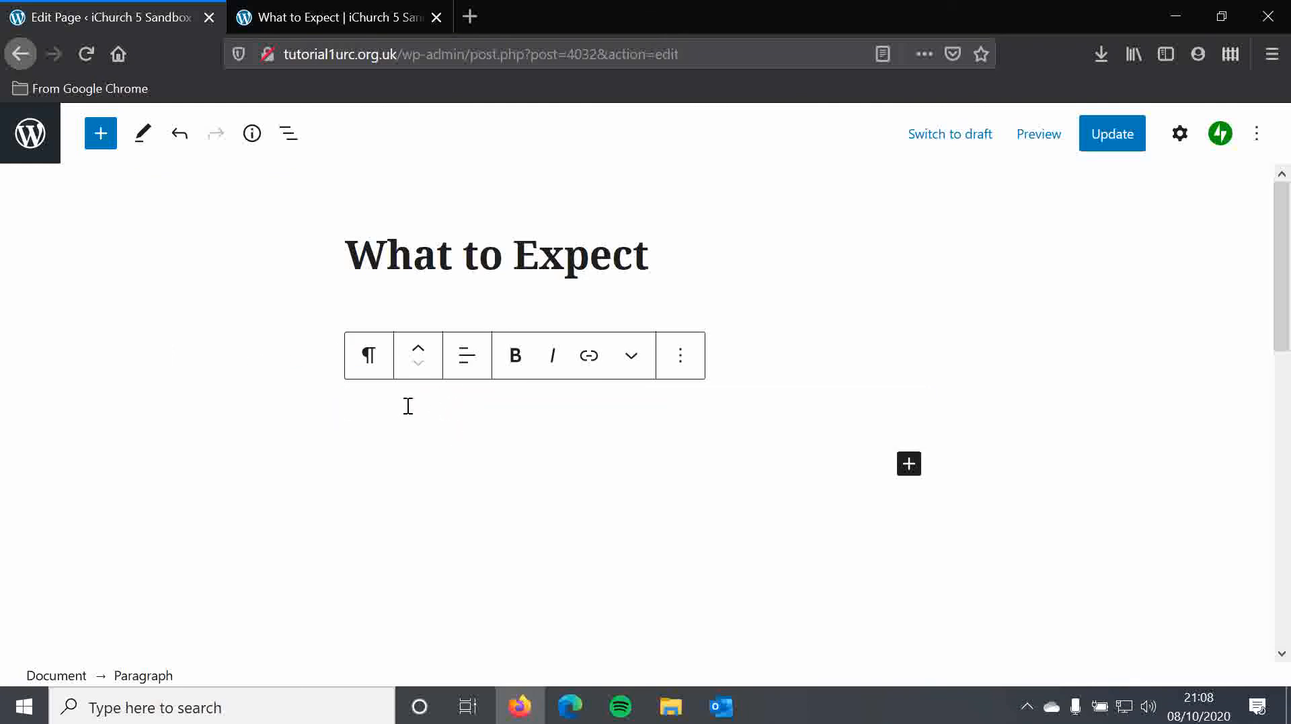
{"action": "type", "text": "start typing"}
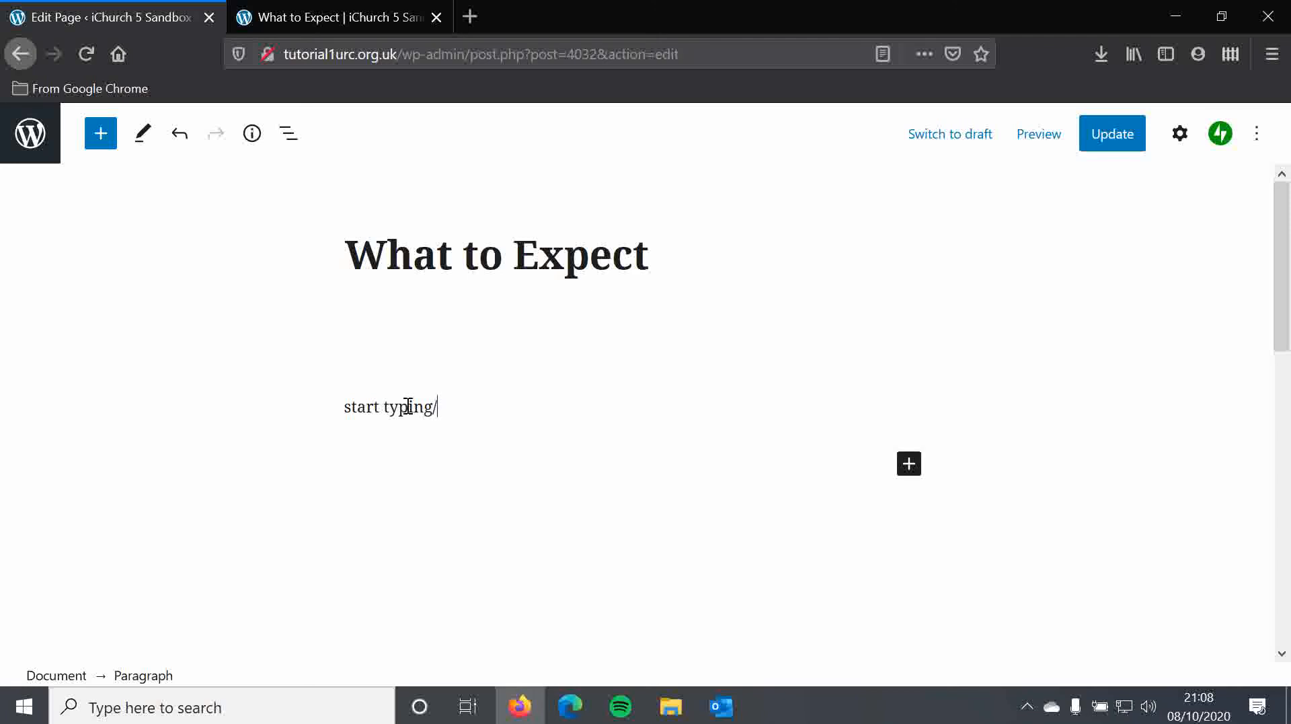
{"action": "type", "text": "."}
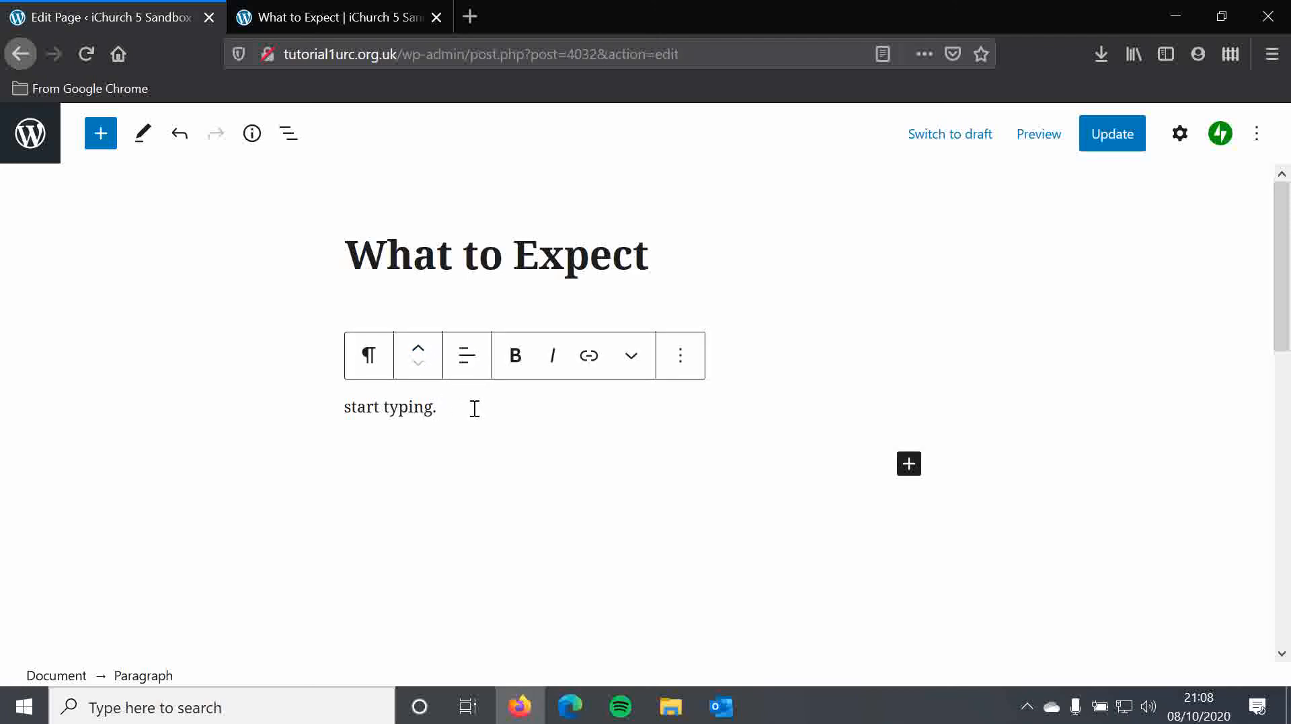
Add a second paragraph reading "Block 2", update the page and reload the live What to Expect page to check it
{"action": "key", "text": "Return"}
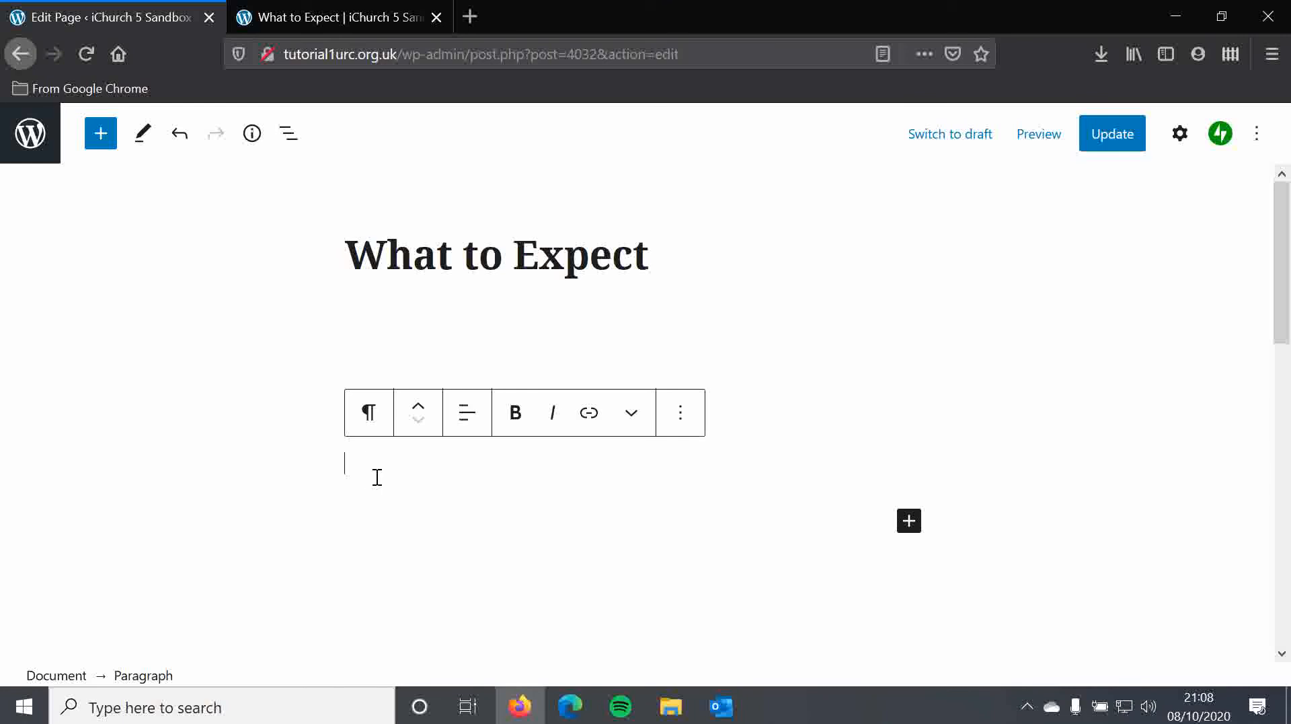
{"action": "type", "text": "Block 2"}
{"action": "left_click", "coordinate": [1106, 141]}
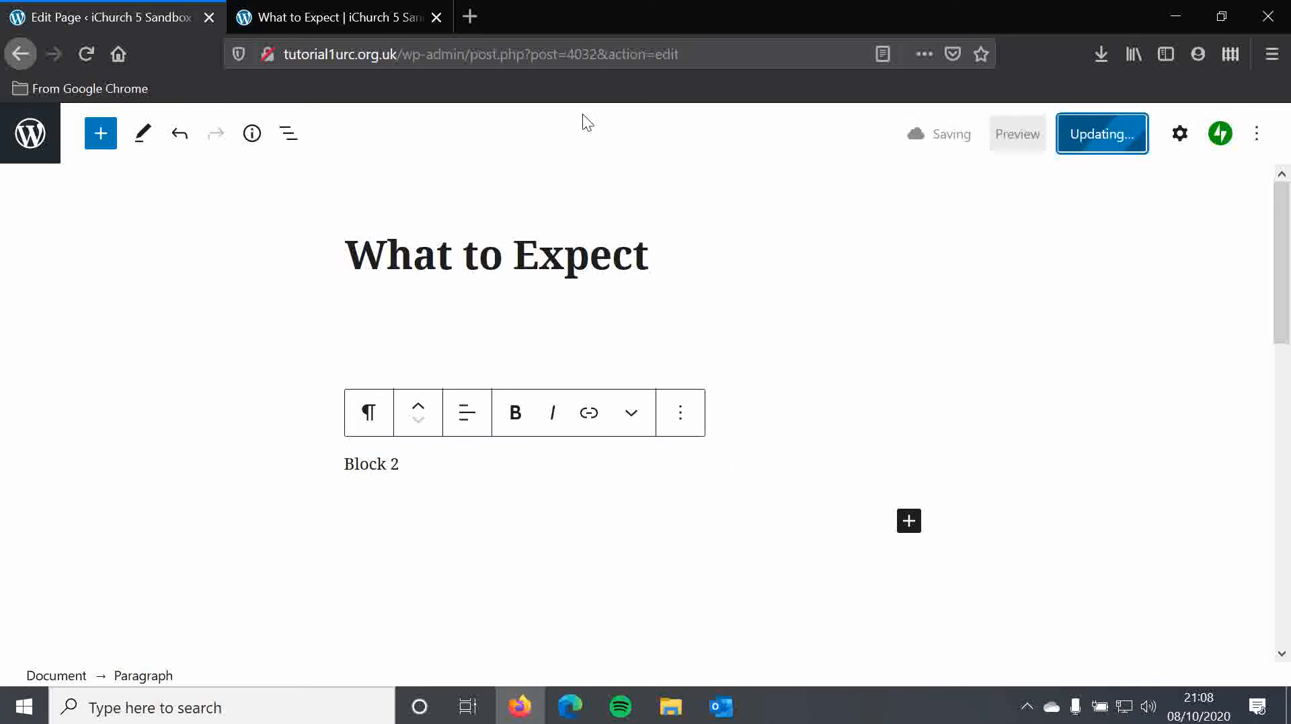
{"action": "left_click", "coordinate": [323, 18]}
{"action": "left_click", "coordinate": [84, 55]}
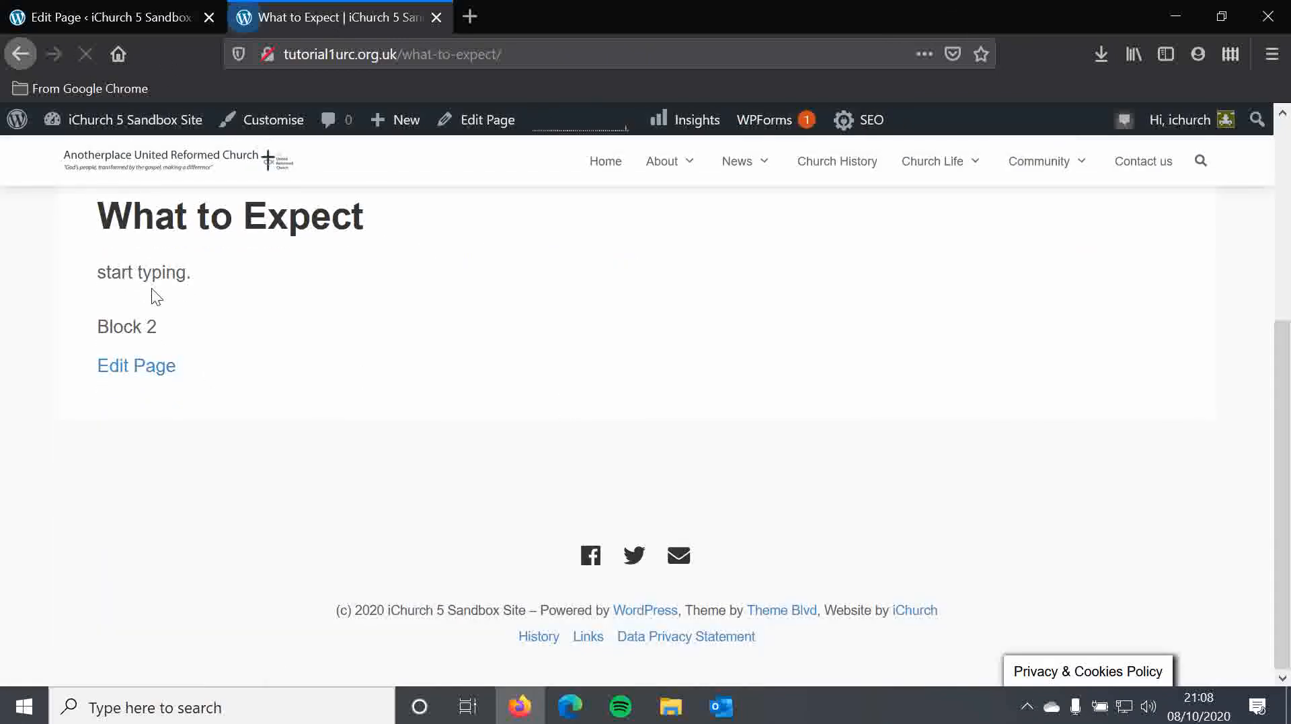
Return to the page editor and move the "Block 2" paragraph above "start typing." and back down again
{"action": "left_click", "coordinate": [132, 20]}
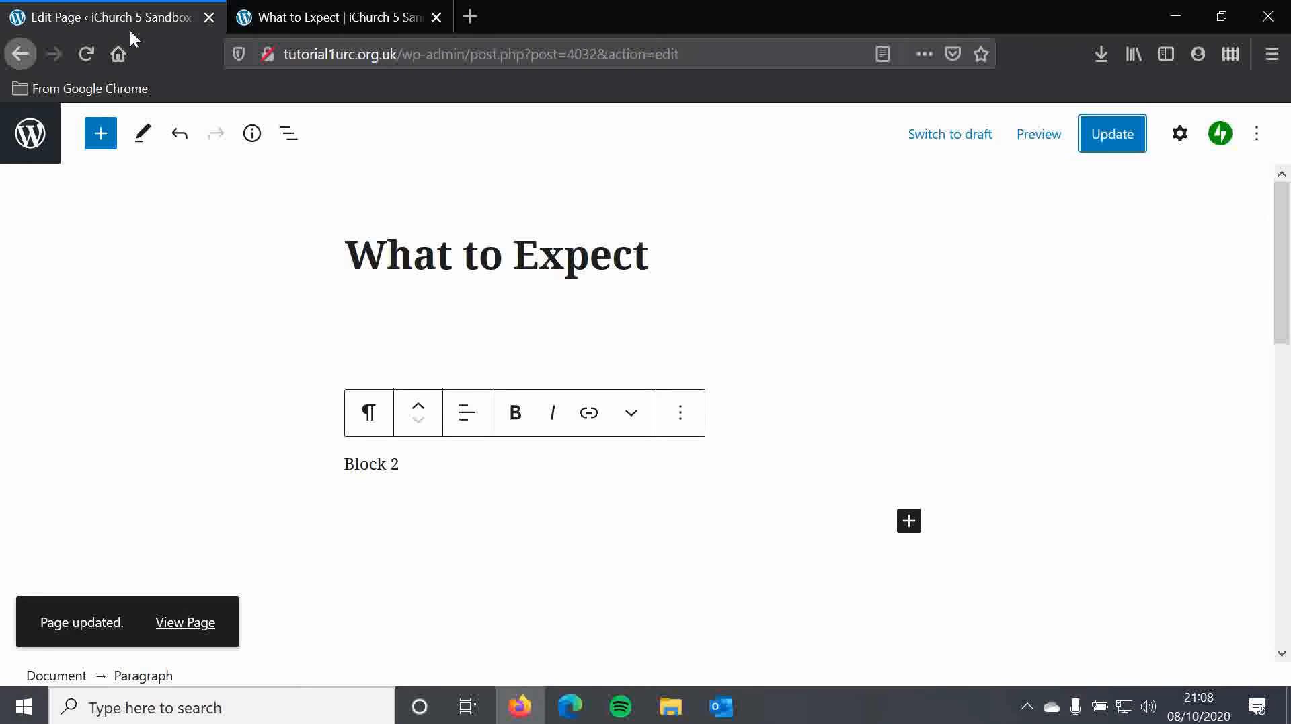
{"action": "left_click", "coordinate": [417, 412]}
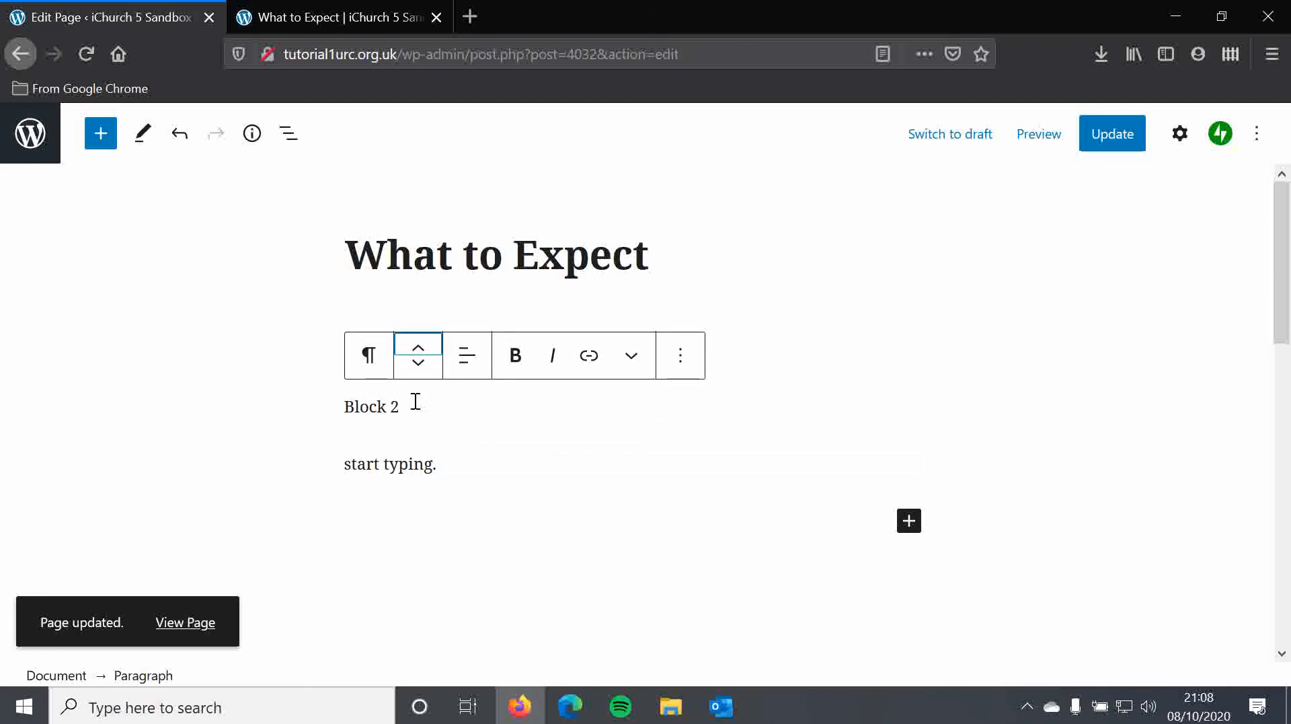
{"action": "left_click", "coordinate": [418, 363]}
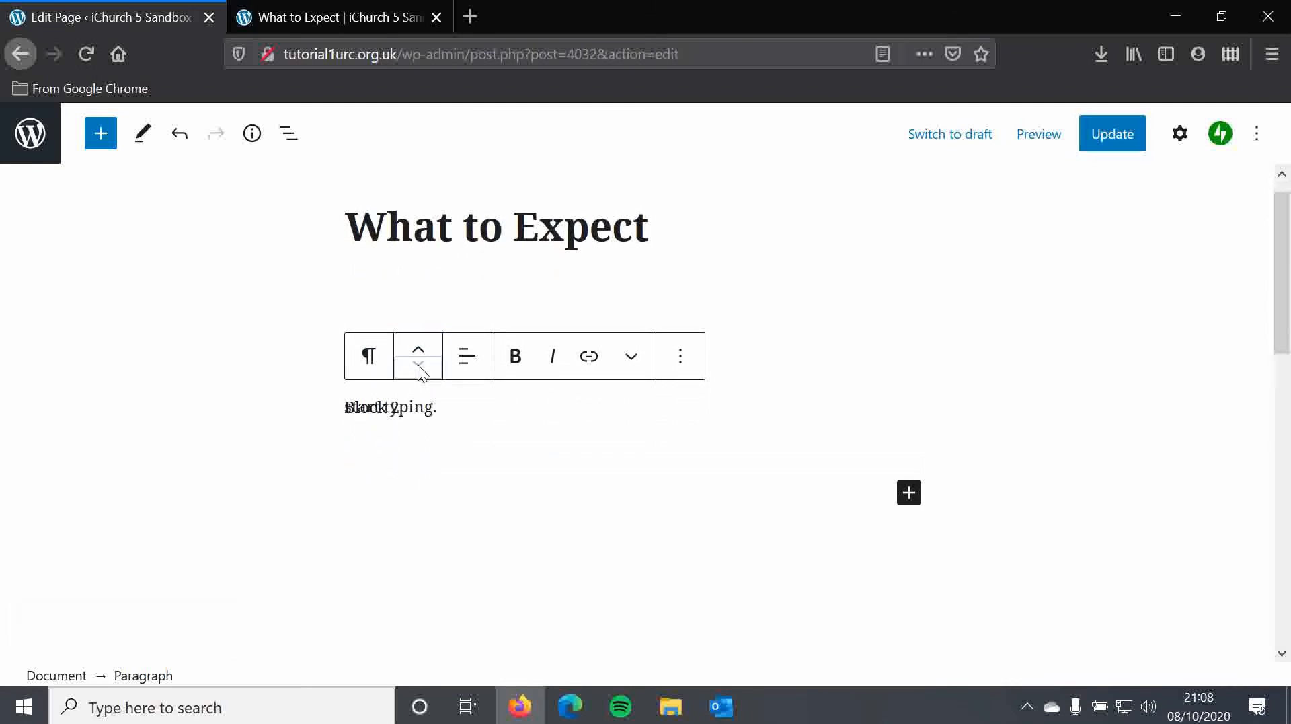
Try right alignment on the "Block 2" paragraph, then set its text back to left alignment
{"action": "left_click", "coordinate": [467, 364]}
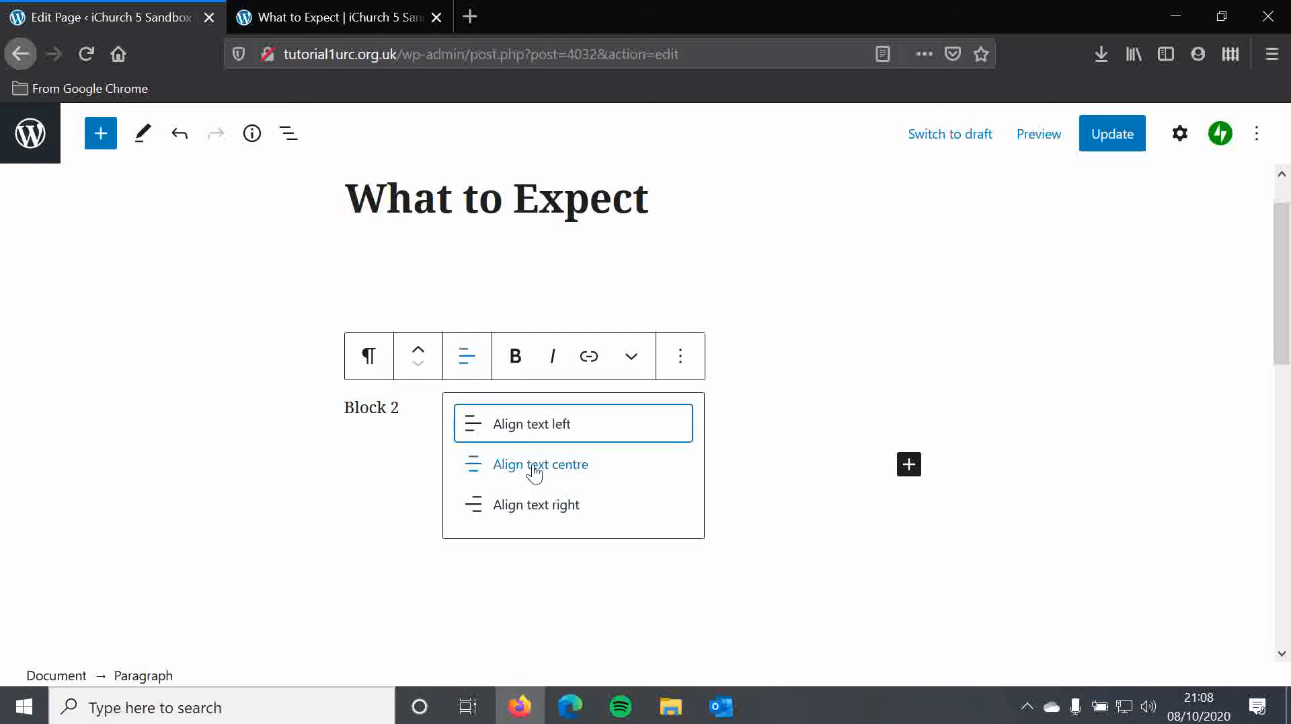
{"action": "left_click", "coordinate": [534, 506]}
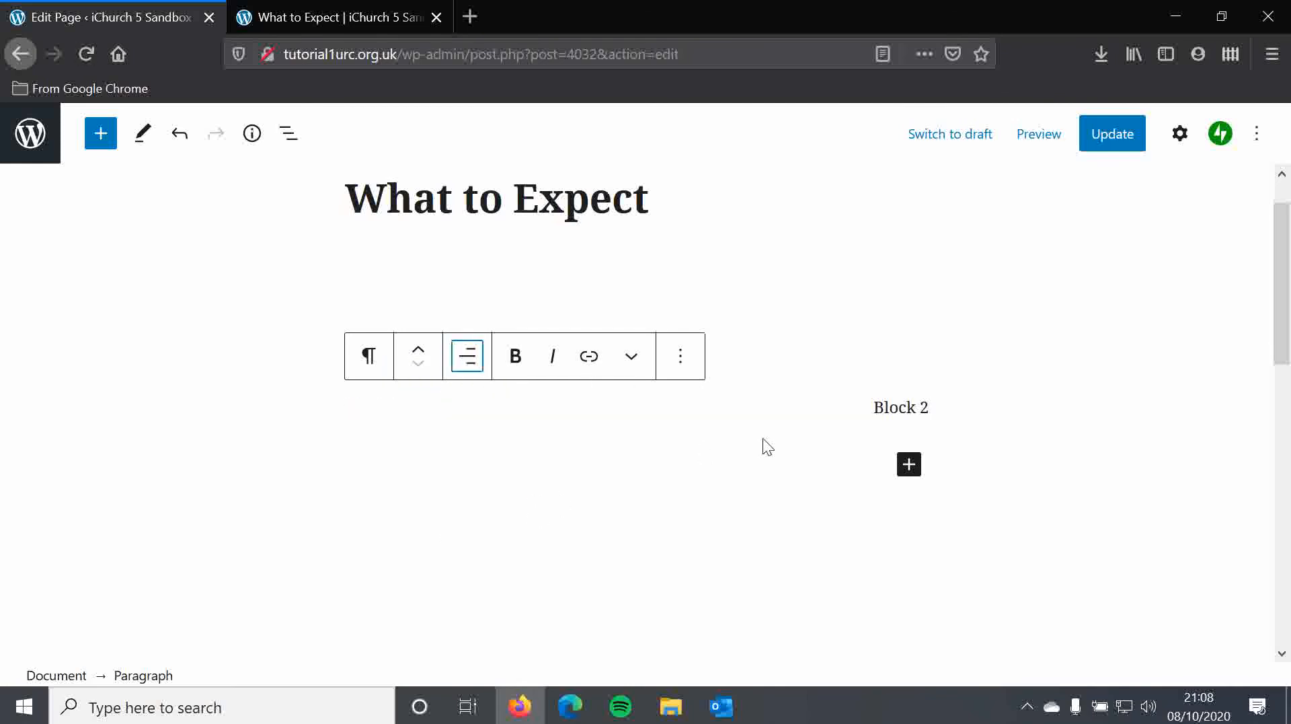
{"action": "left_click", "coordinate": [461, 362]}
{"action": "left_click", "coordinate": [501, 425]}
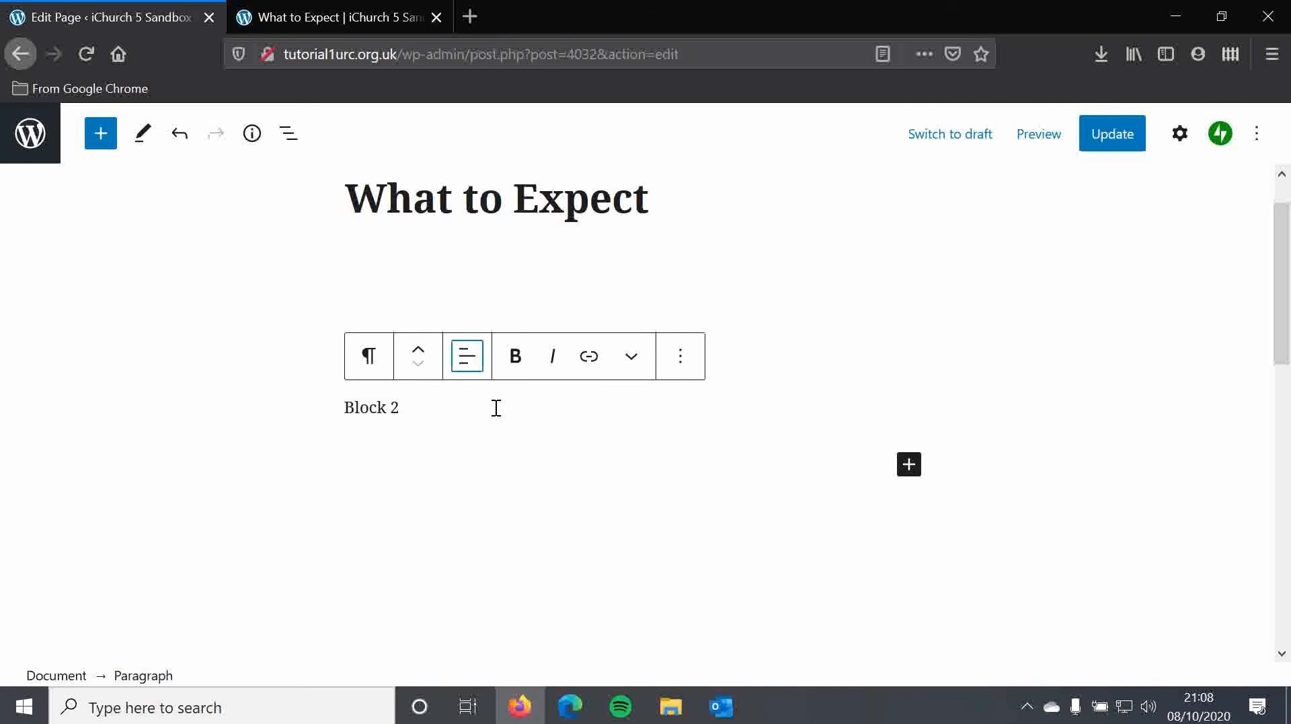
Add a paragraph below "Block 2" reading "Want to find out more? Click here to get in touch!"
{"action": "left_click", "coordinate": [429, 399]}
{"action": "left_click_drag", "start_coordinate": [420, 415], "coordinate": [334, 421]}
{"action": "left_click", "coordinate": [450, 421]}
{"action": "key", "text": "Return"}
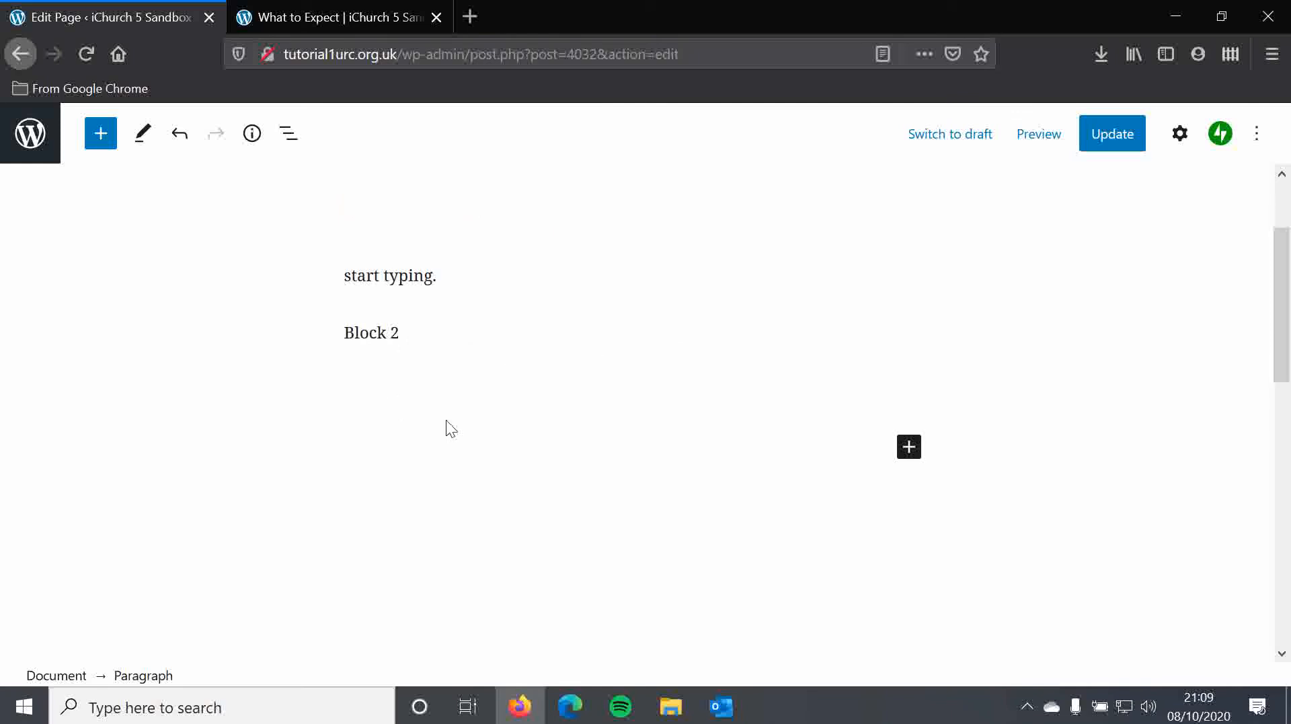
{"action": "type", "text": "Want to "}
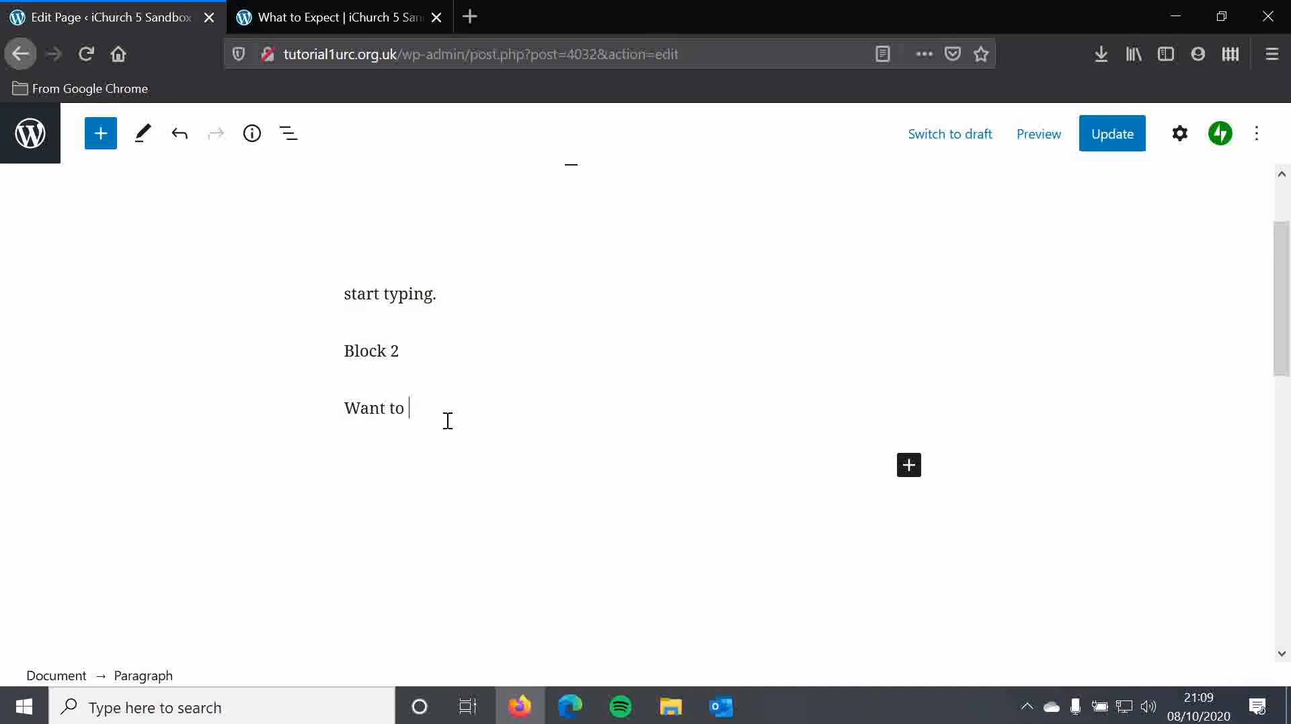
{"action": "type", "text": "find out more? Cli"}
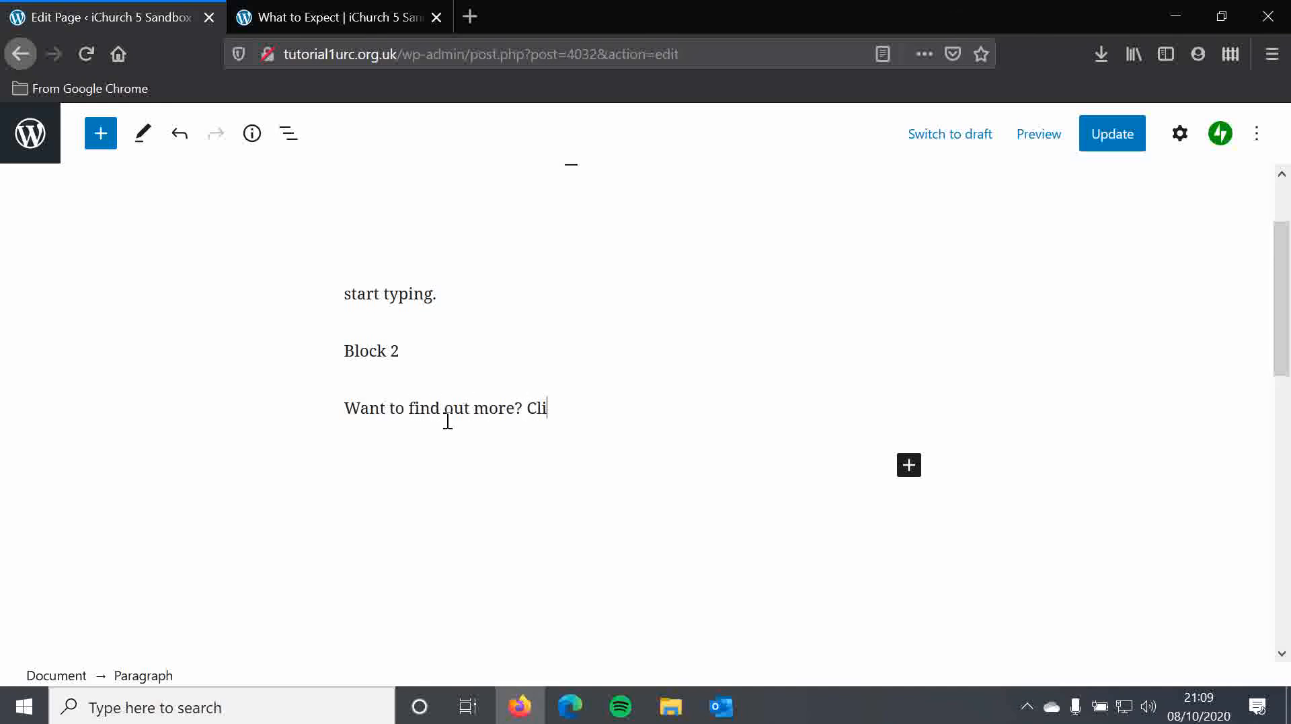
{"action": "type", "text": "ck here to get in touch!"}
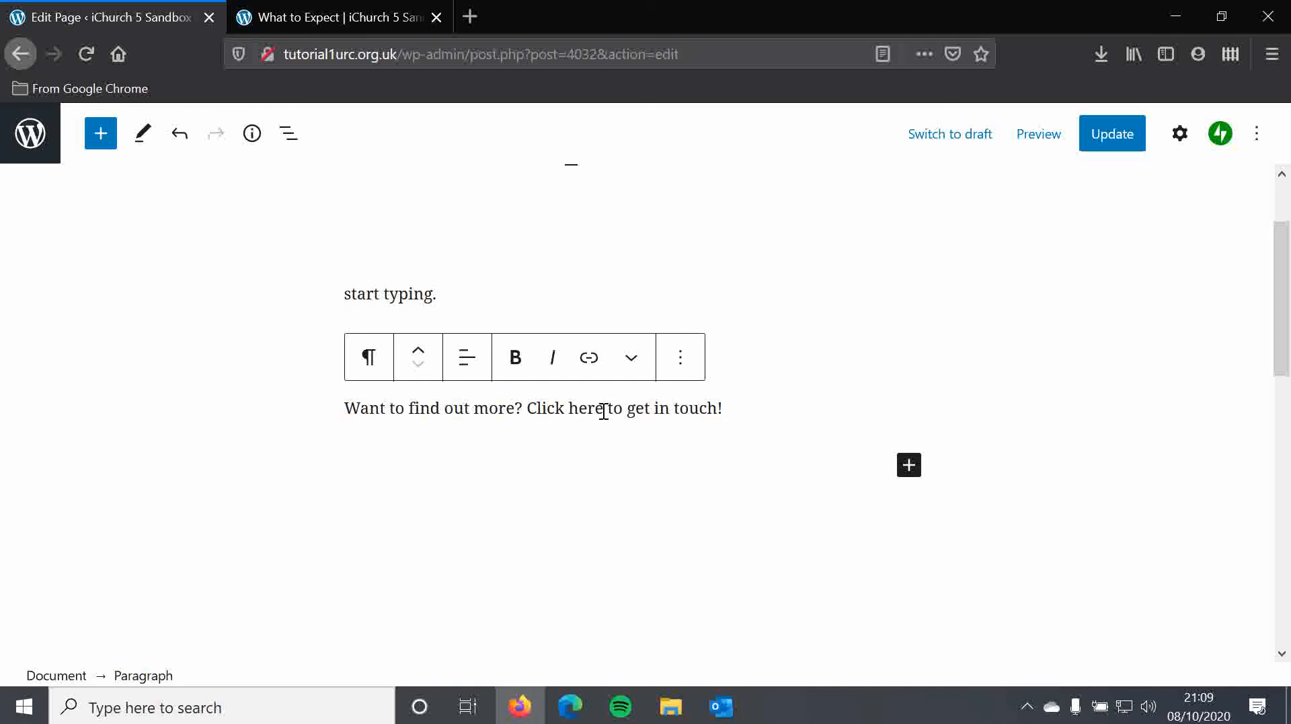
Link the word "here" in the third paragraph to the site's Contact us page, found by searching for "contact"
{"action": "left_click_drag", "start_coordinate": [604, 410], "coordinate": [571, 412]}
{"action": "double_click", "coordinate": [591, 410]}
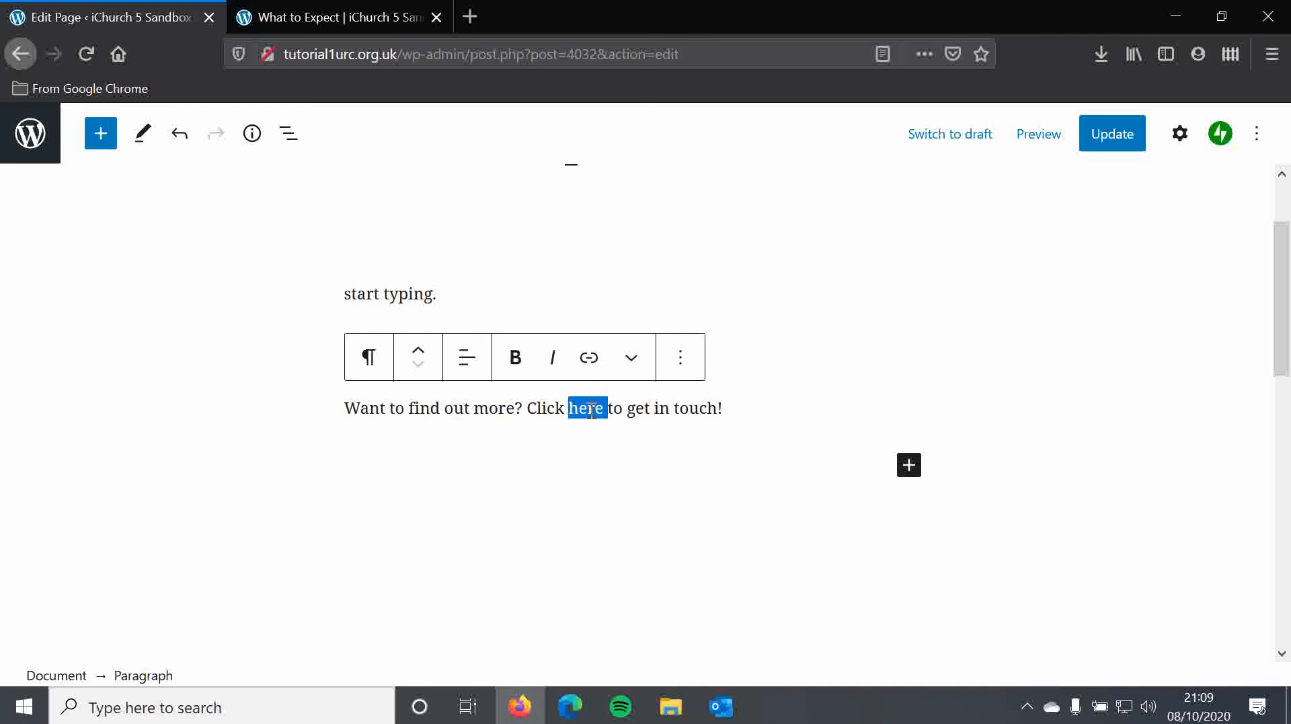
{"action": "left_click", "coordinate": [590, 360]}
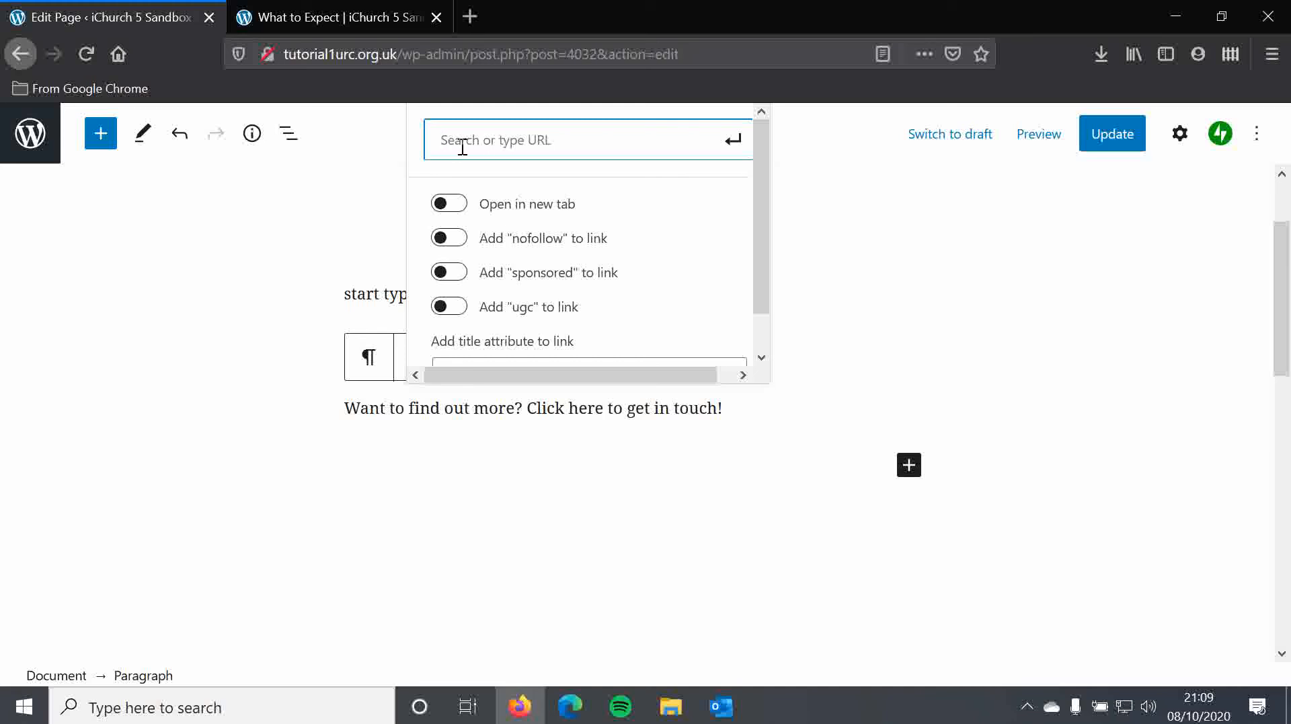
{"action": "type", "text": "contact"}
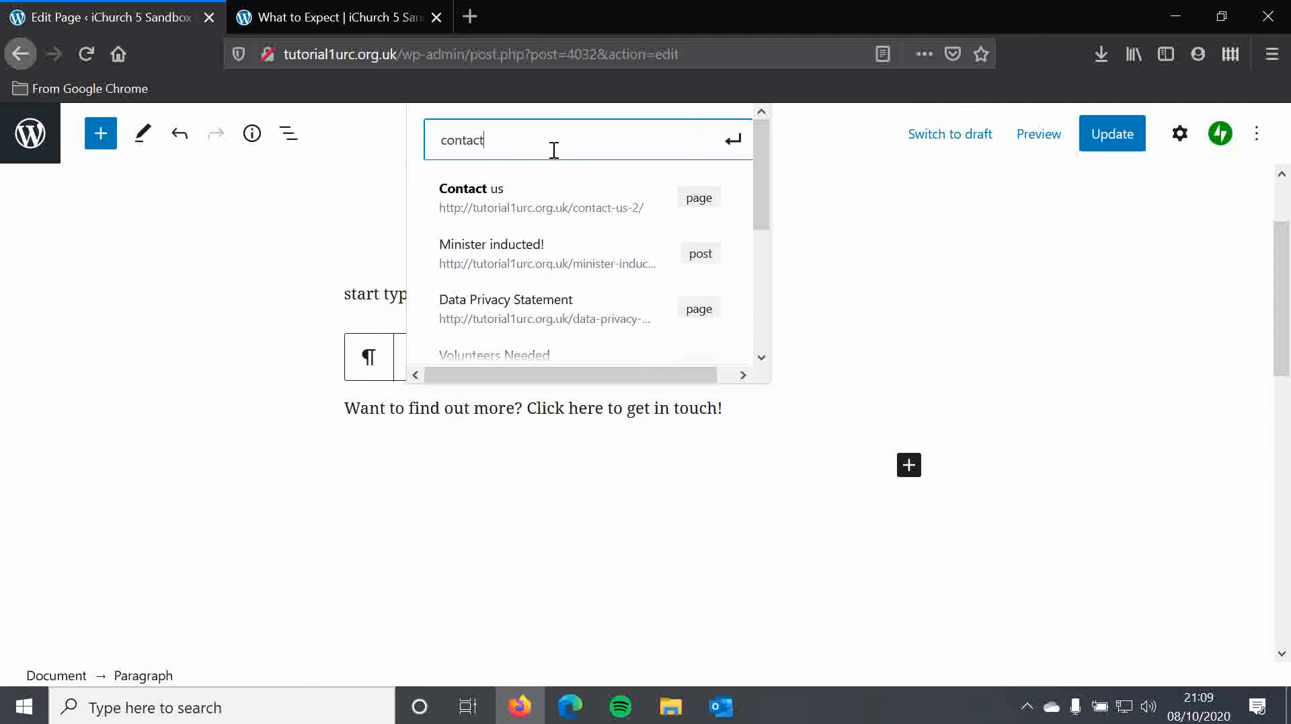
{"action": "left_click", "coordinate": [484, 200]}
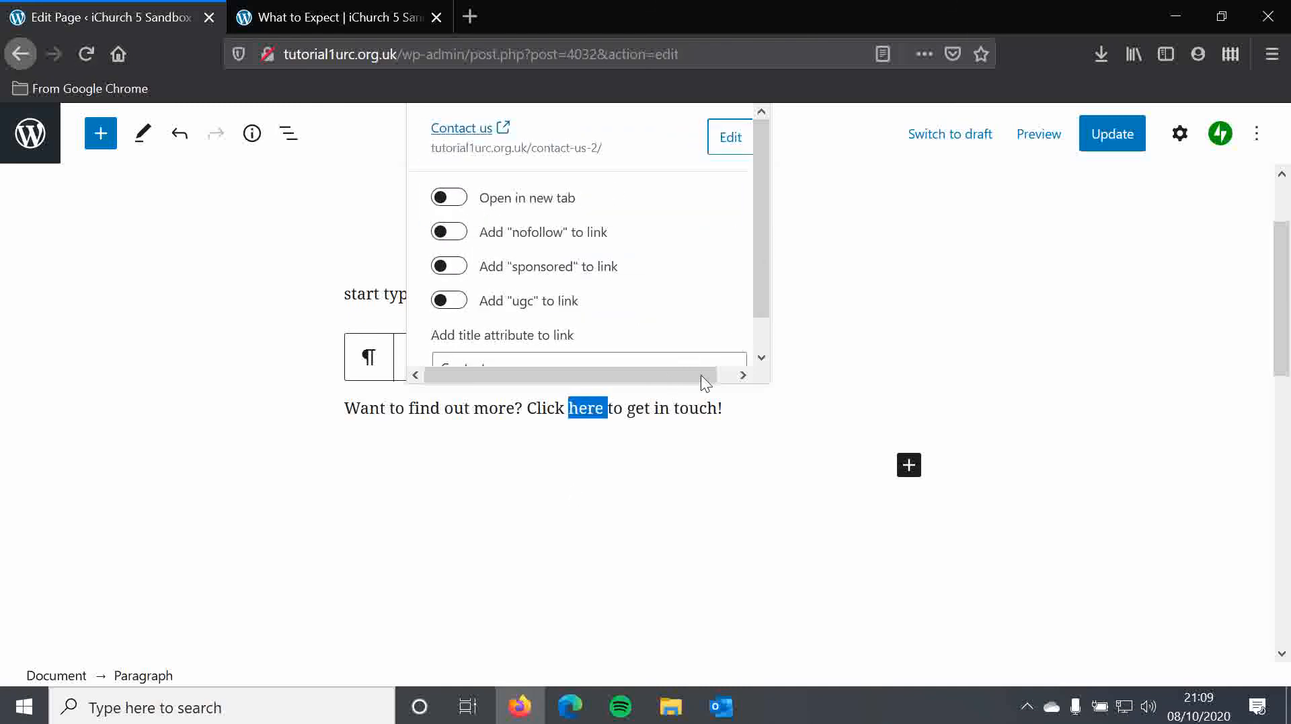
{"action": "scroll", "coordinate": [684, 410], "scroll_direction": "up", "scroll_amount": 1}
{"action": "left_click", "coordinate": [675, 519]}
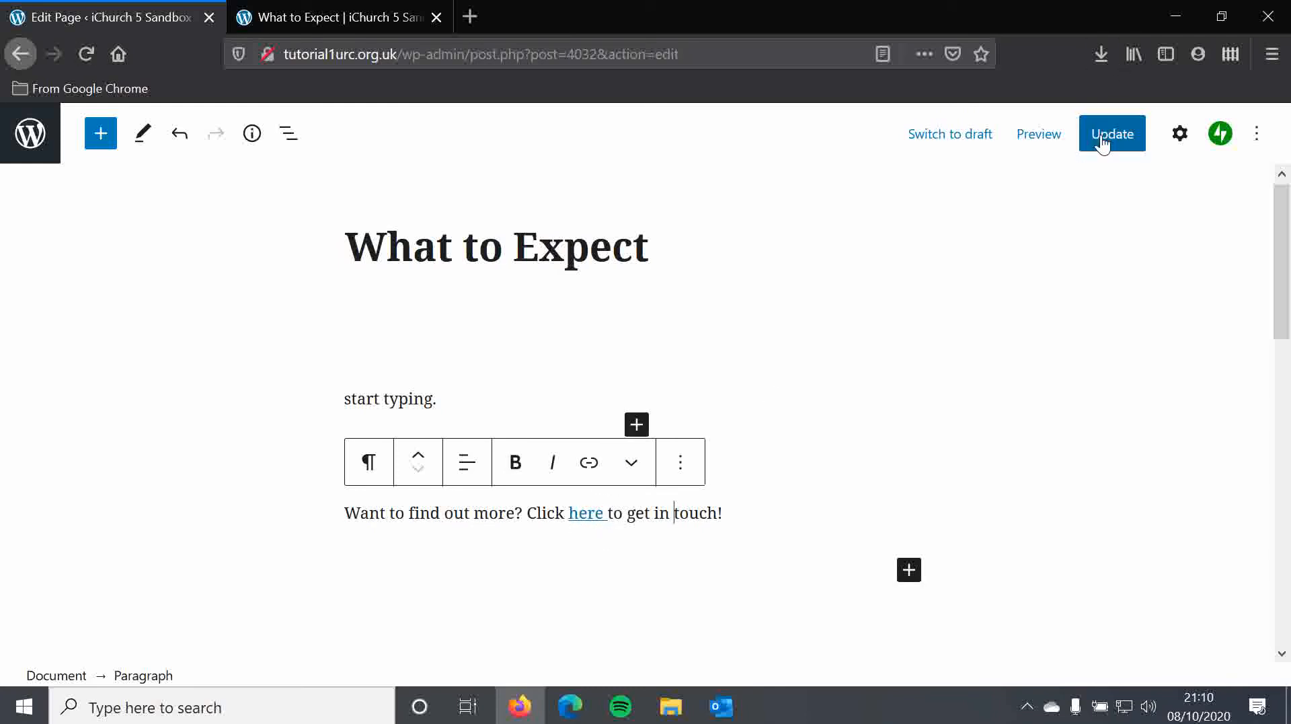
Update the page and test the "here" link from the reloaded live What to Expect page
{"action": "left_click", "coordinate": [1101, 137]}
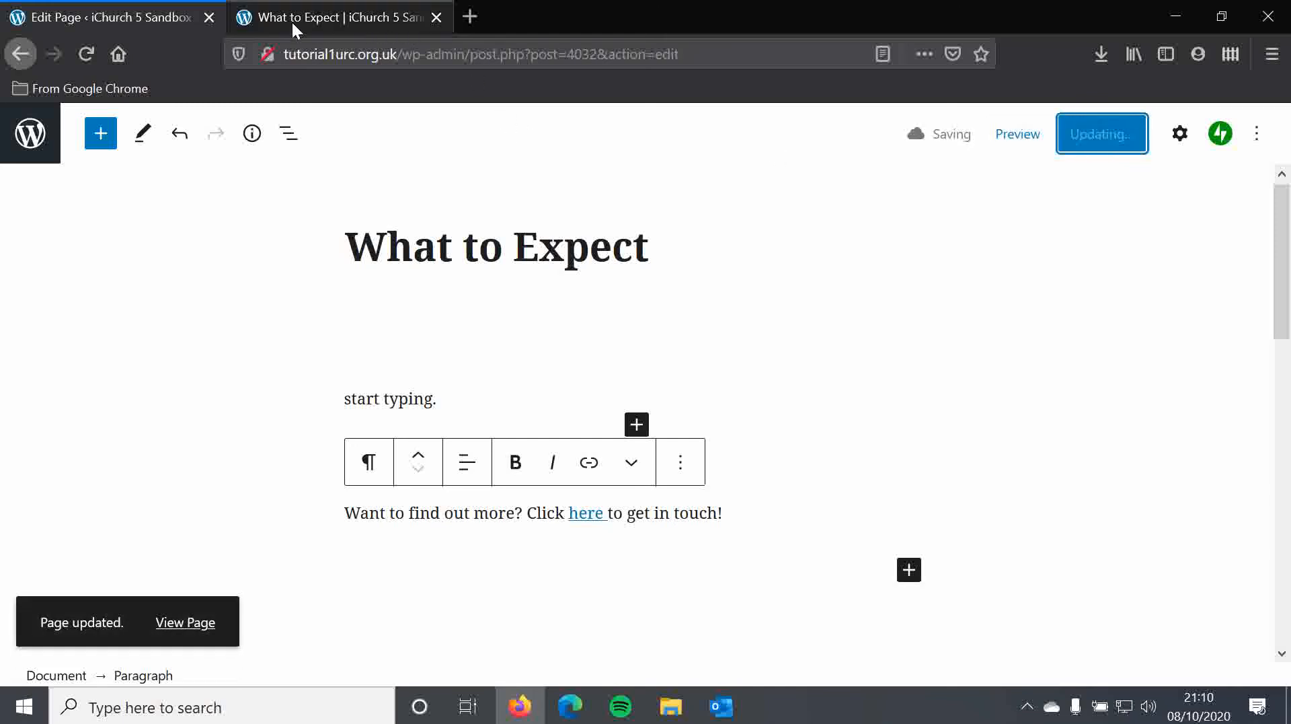
{"action": "left_click", "coordinate": [291, 25]}
{"action": "left_click", "coordinate": [79, 52]}
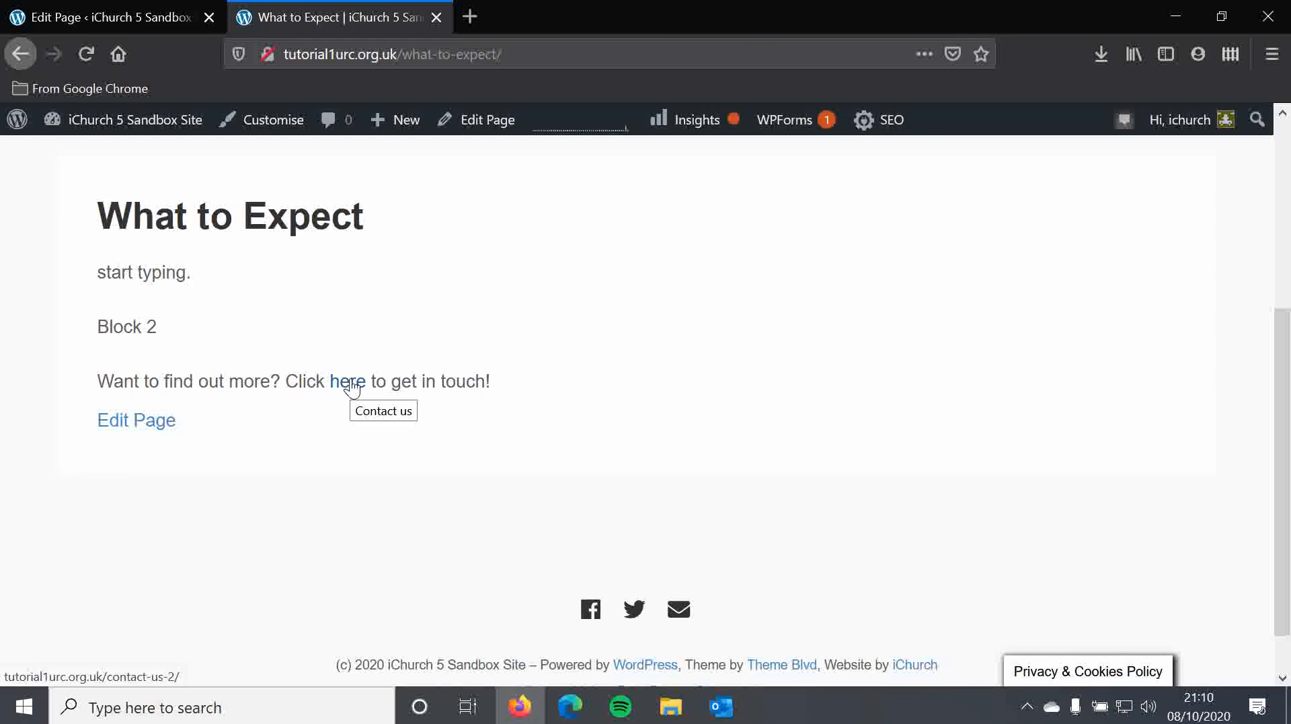
{"action": "left_click", "coordinate": [349, 385]}
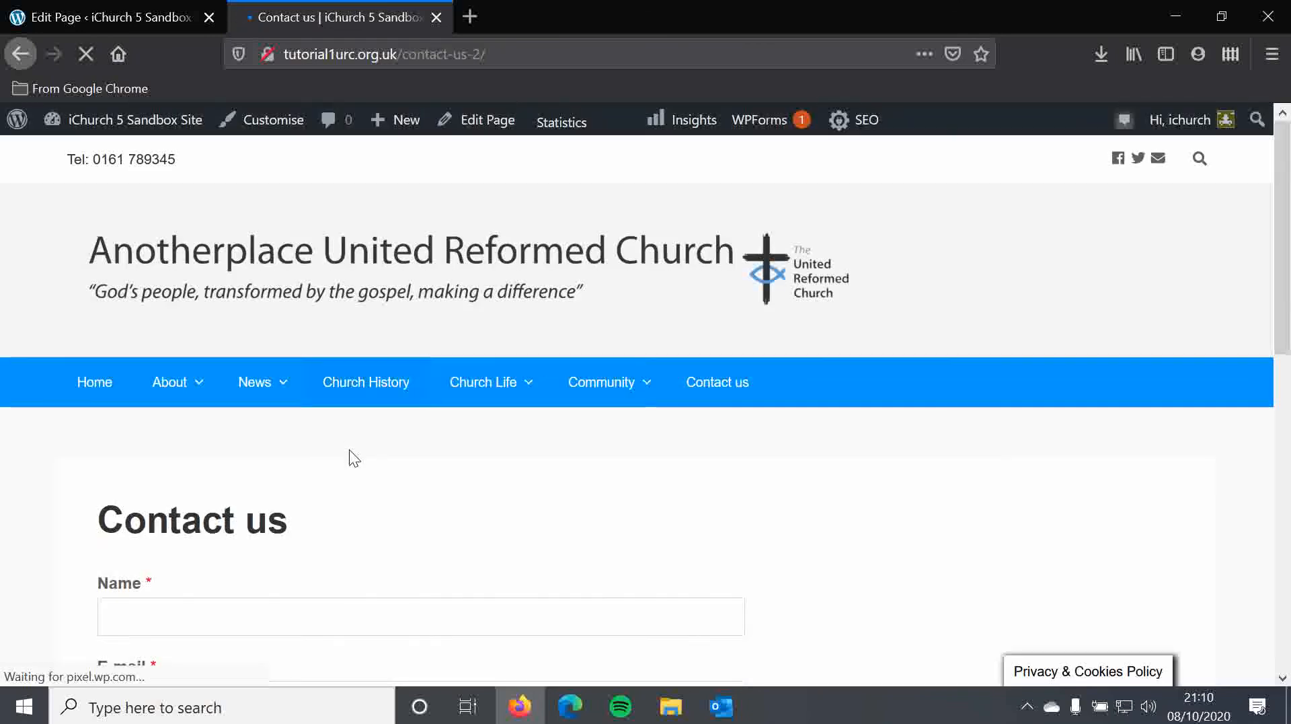
{"action": "scroll", "coordinate": [351, 450], "scroll_direction": "down", "scroll_amount": 3}
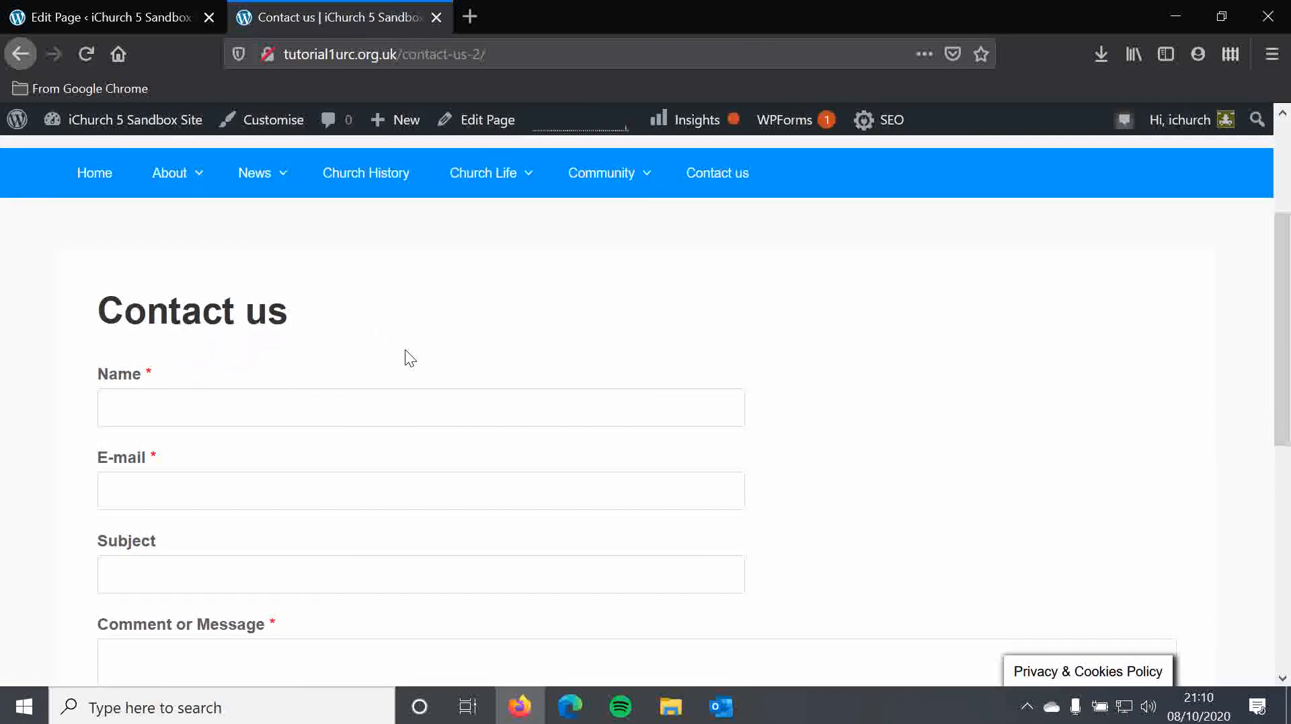
Return to the page editor, open the "here" link for editing and clear its Contact us URL
{"action": "left_click", "coordinate": [108, 10]}
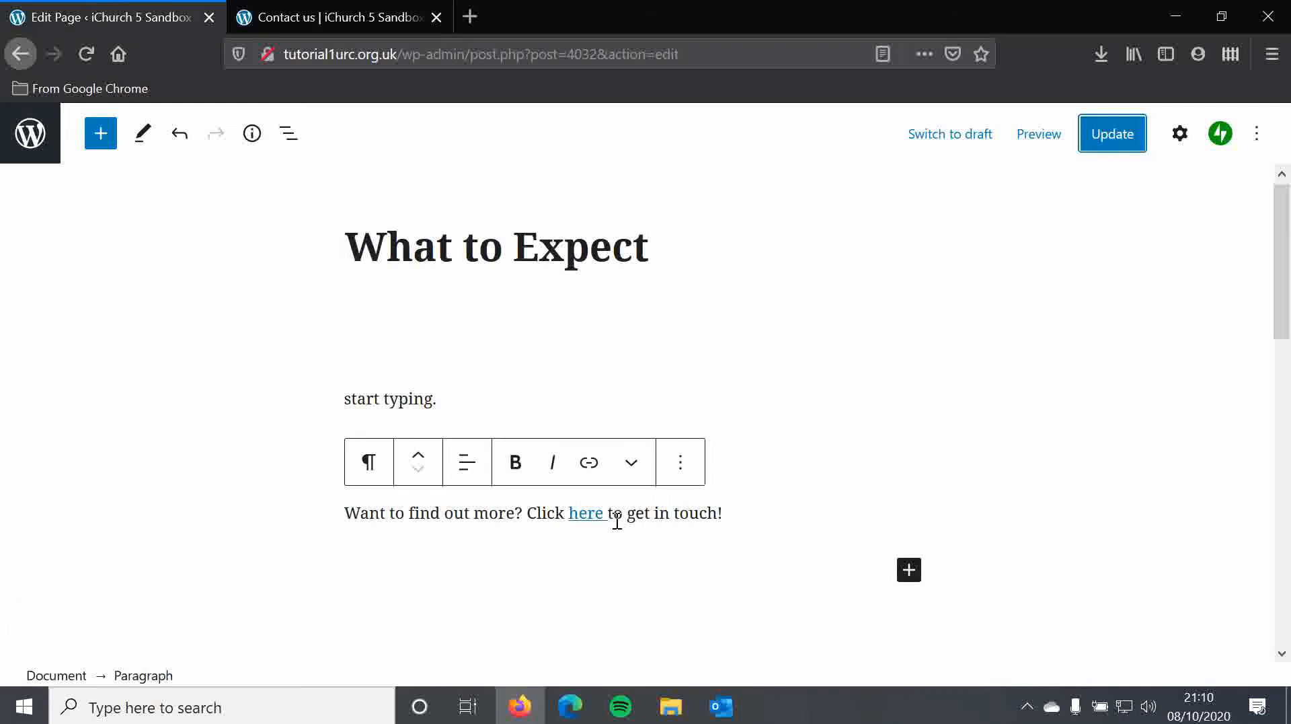
{"action": "left_click_drag", "start_coordinate": [607, 513], "coordinate": [576, 512]}
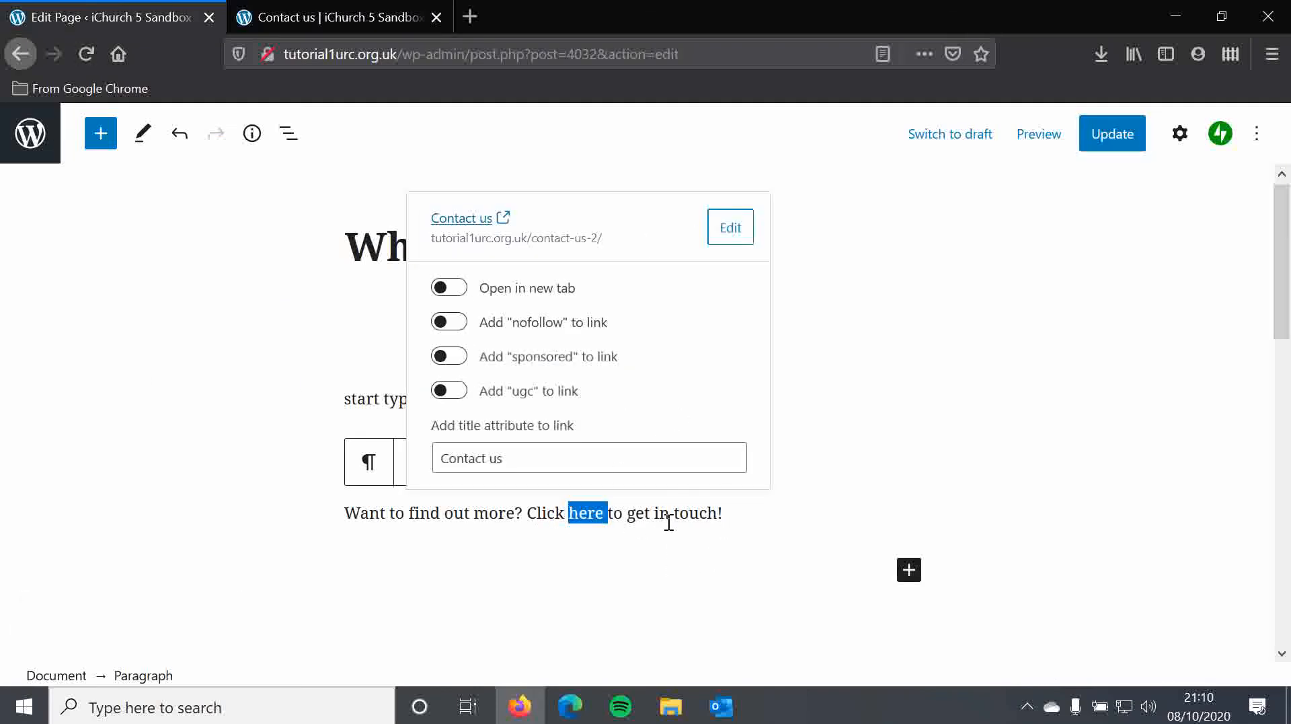
{"action": "left_click", "coordinate": [737, 243]}
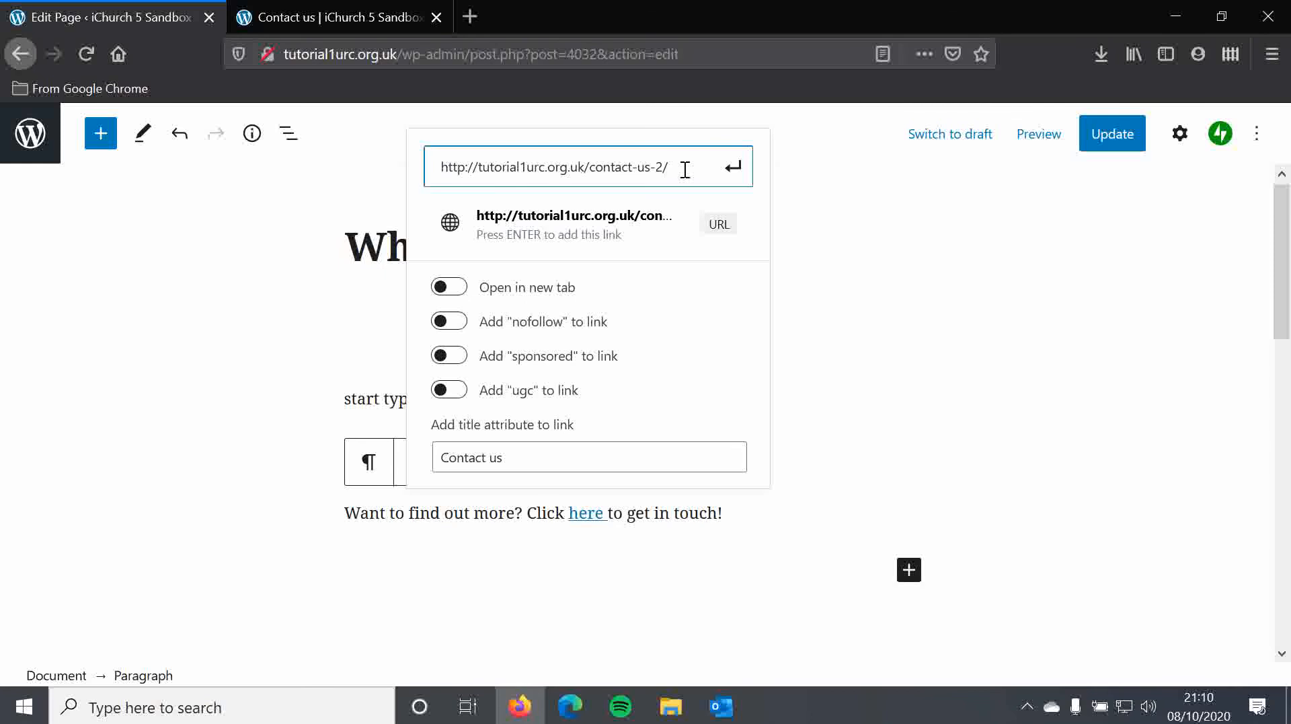
{"action": "left_click_drag", "start_coordinate": [684, 170], "coordinate": [397, 167]}
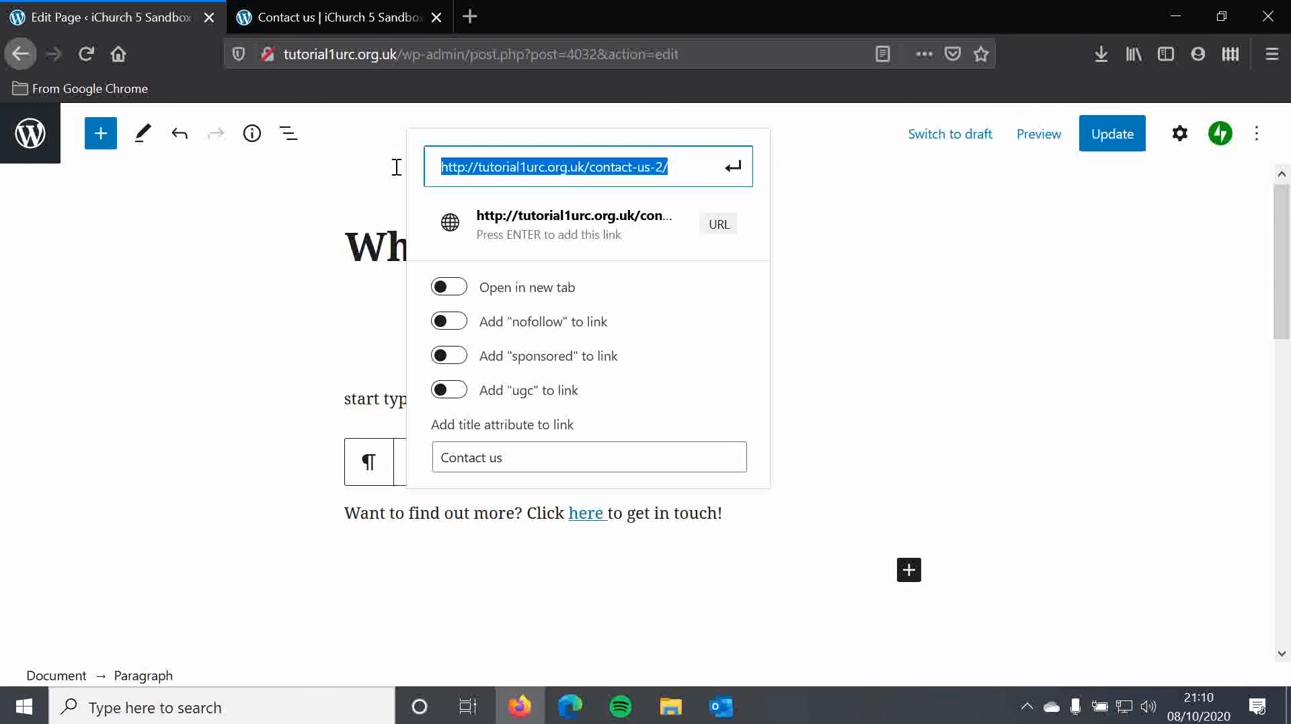
{"action": "key", "text": "BackSpace"}
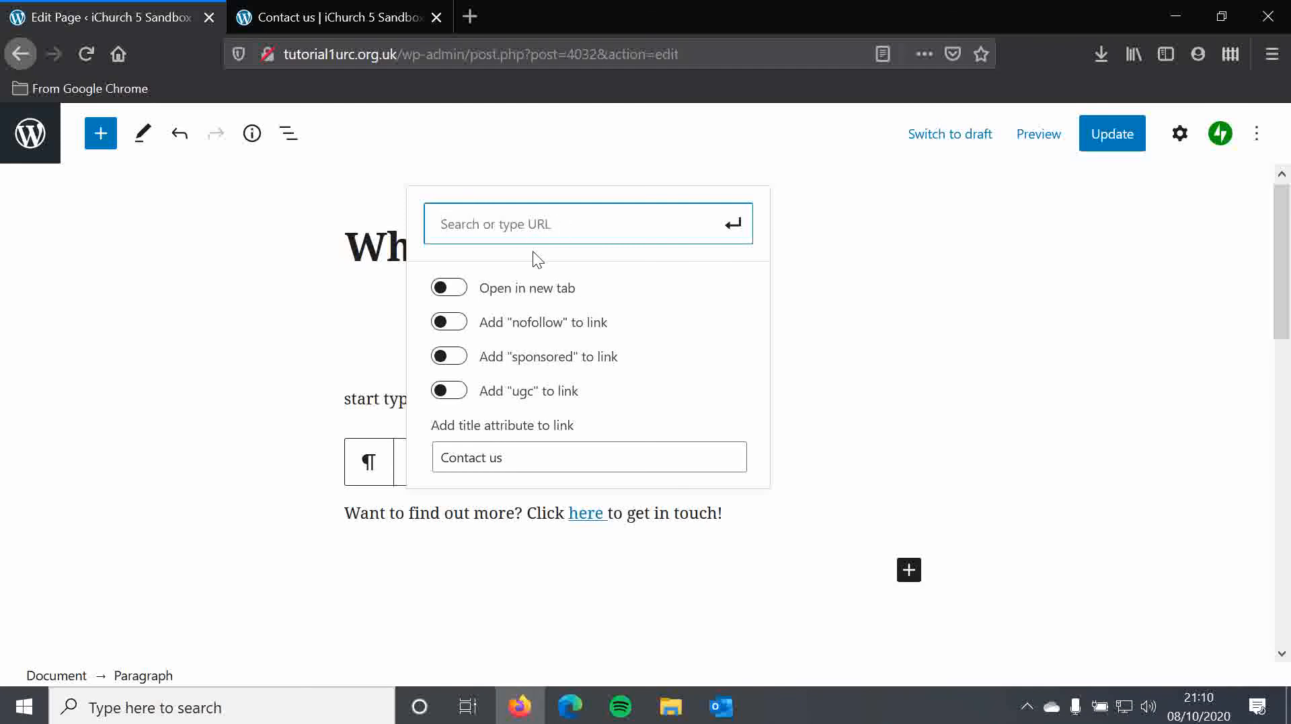
Replace the sentence "Click here to get in touch!" in the third paragraph with "Click here for the URC website."
{"action": "left_click_drag", "start_coordinate": [740, 514], "coordinate": [529, 513]}
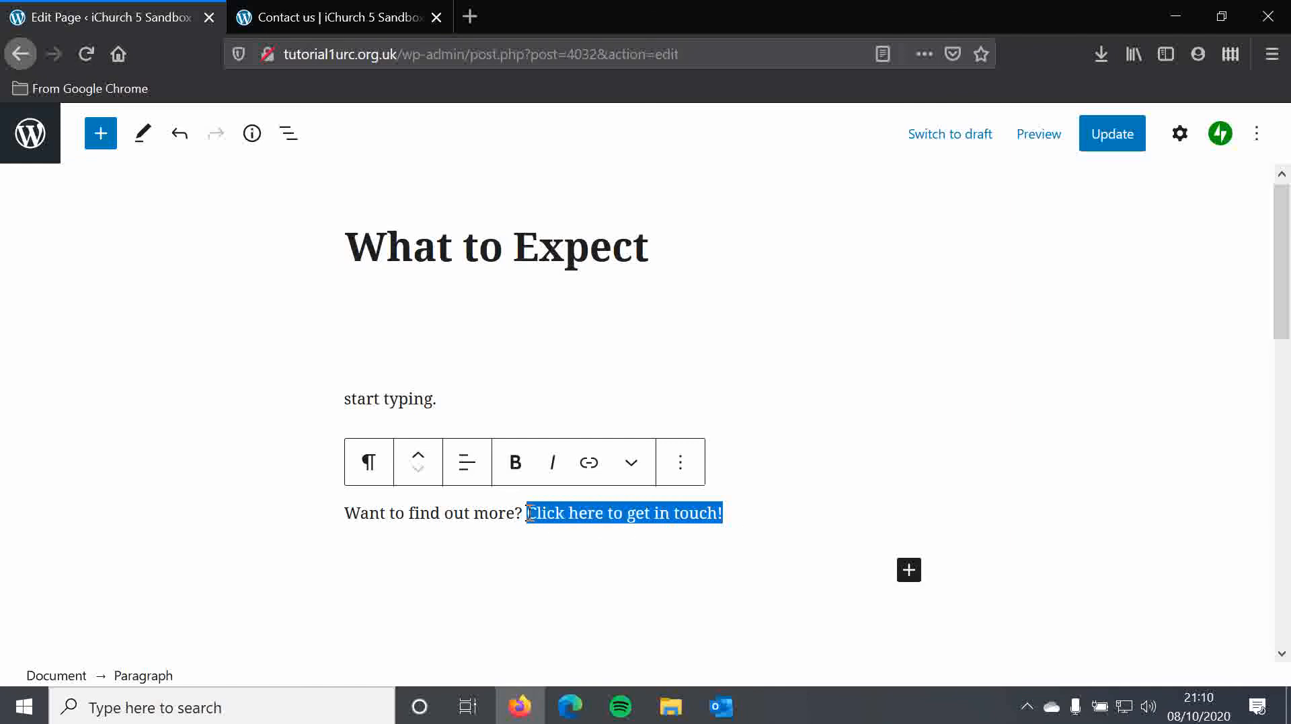
{"action": "type", "text": "Click h"}
{"action": "key", "text": "BackSpace"}
{"action": "type", "text": "here for the URC website."}
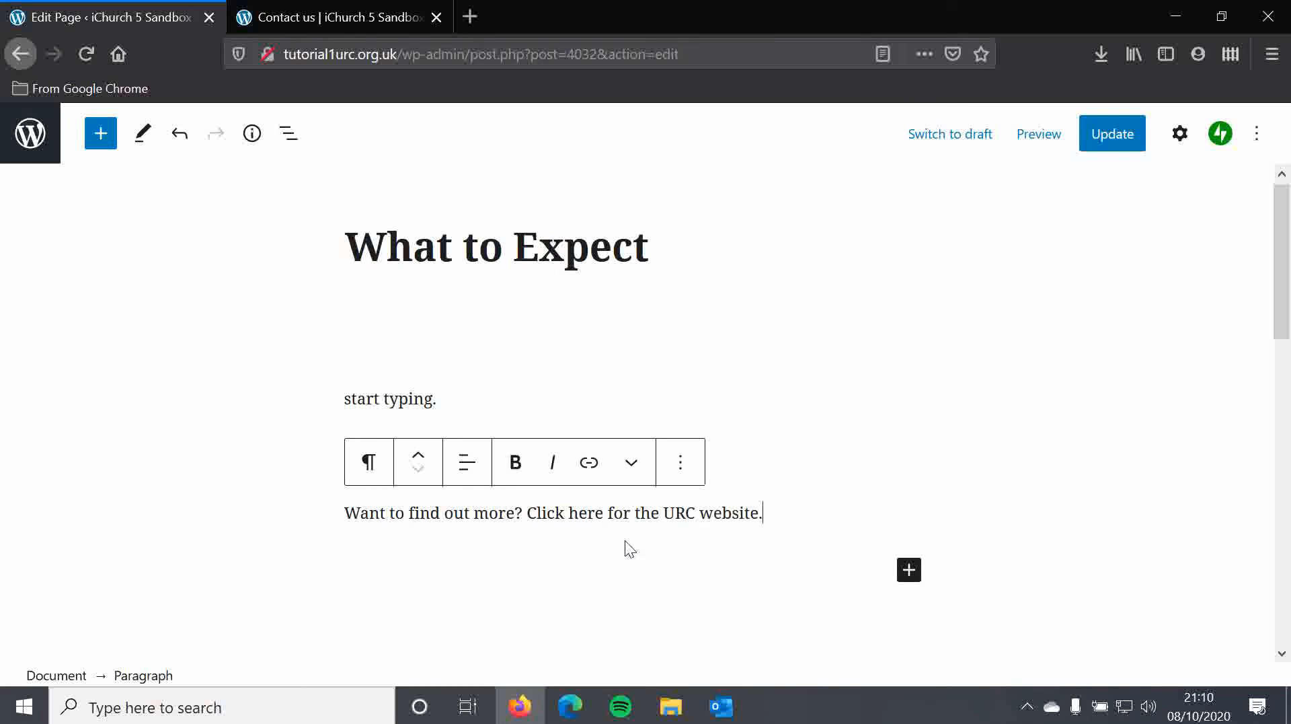
{"action": "left_click_drag", "start_coordinate": [603, 513], "coordinate": [568, 513]}
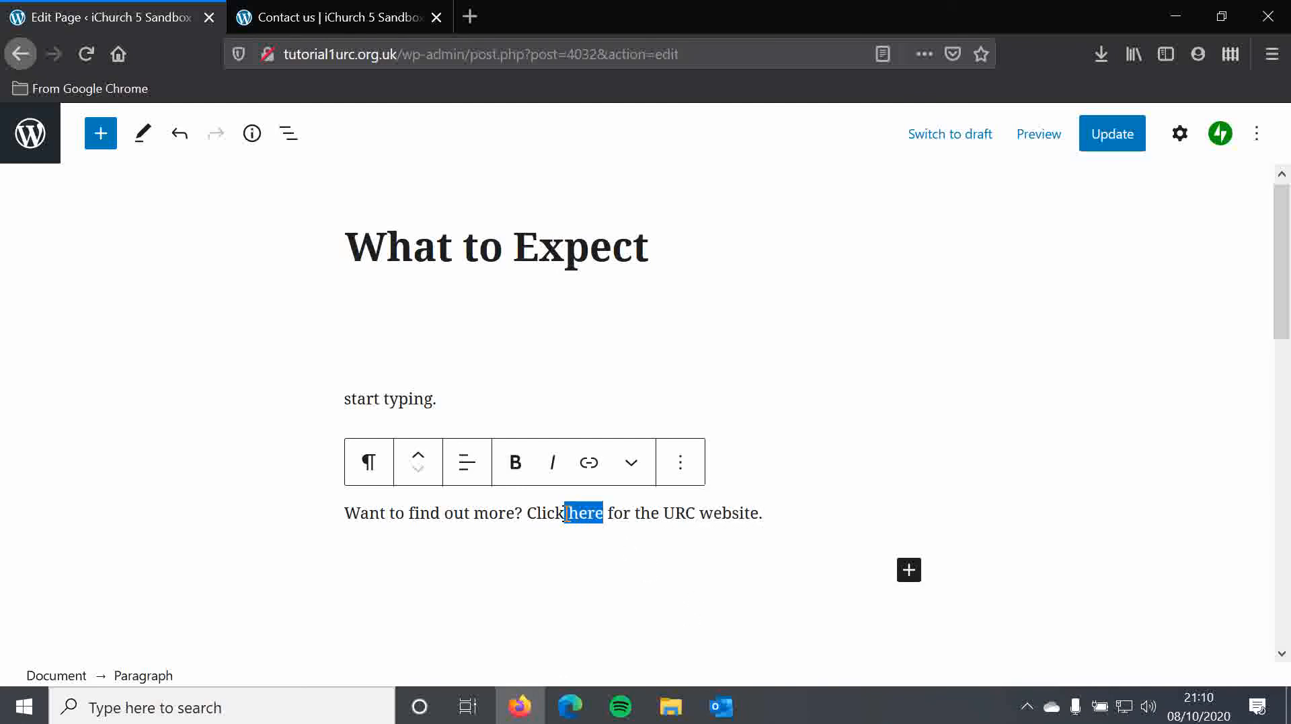
{"action": "left_click", "coordinate": [589, 462]}
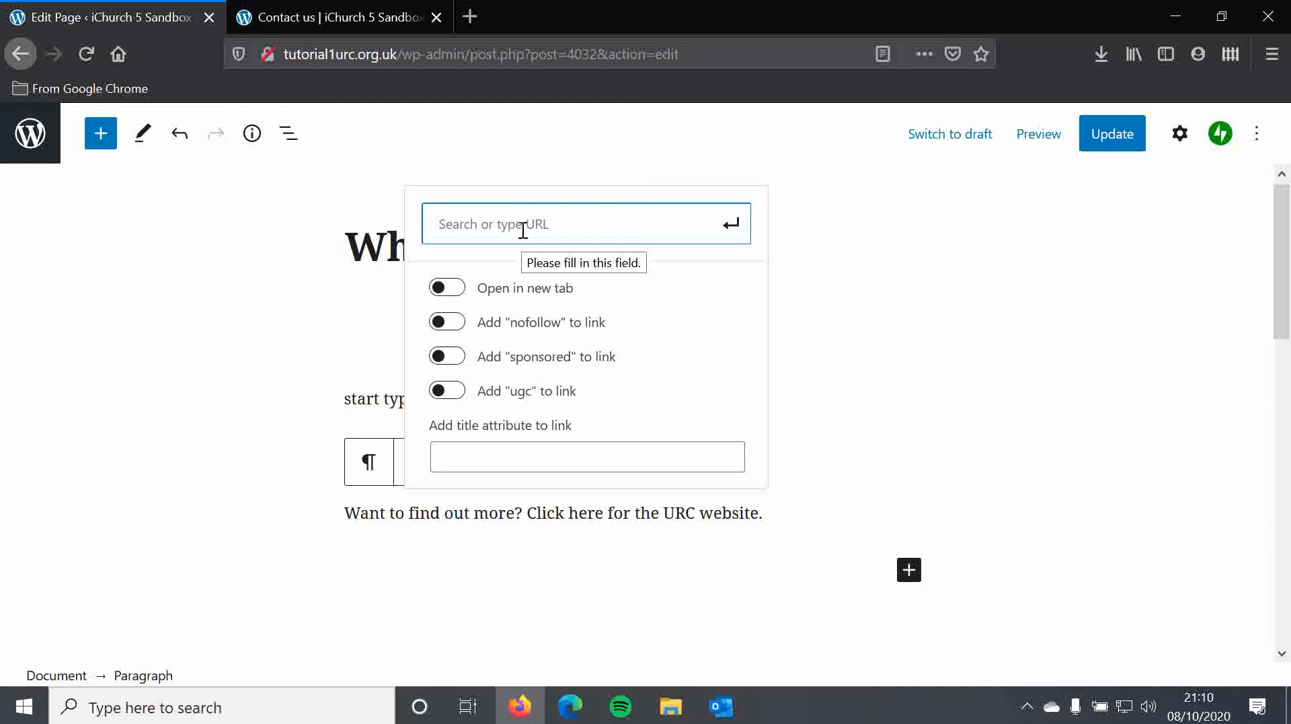
{"action": "type", "text": "www.urc.org.uk"}
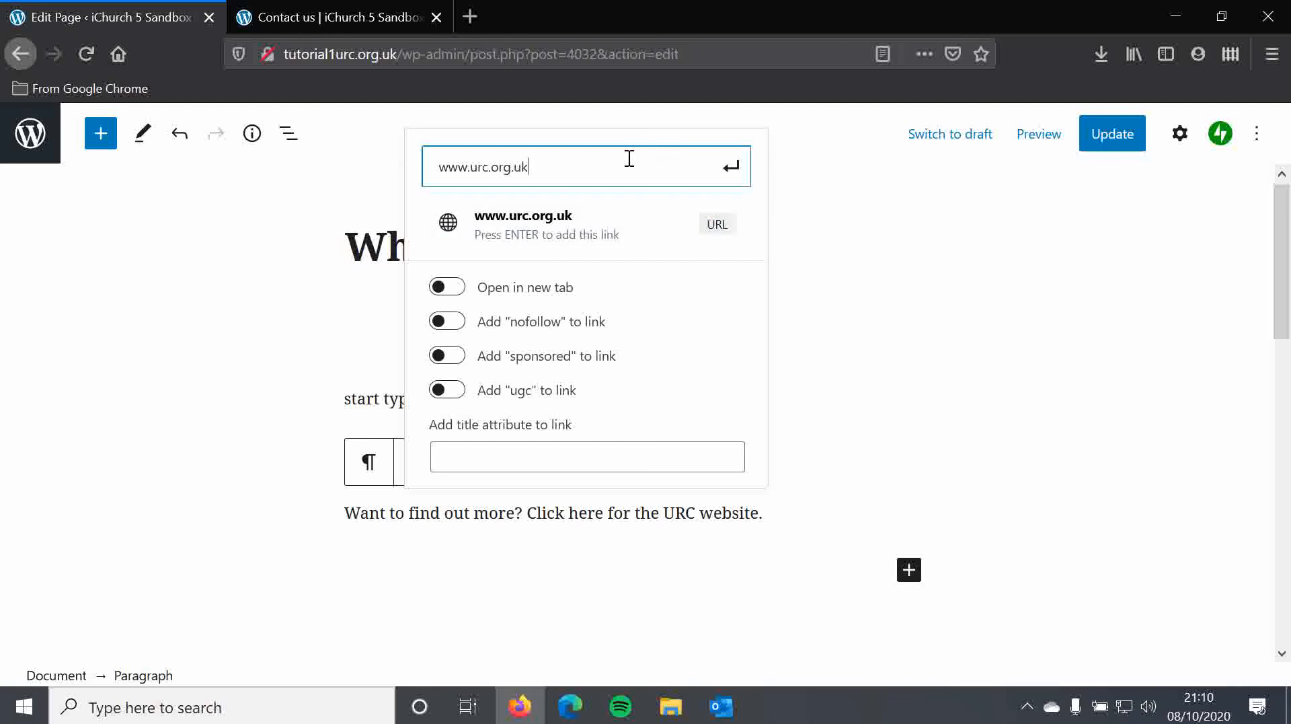
{"action": "left_click", "coordinate": [732, 166]}
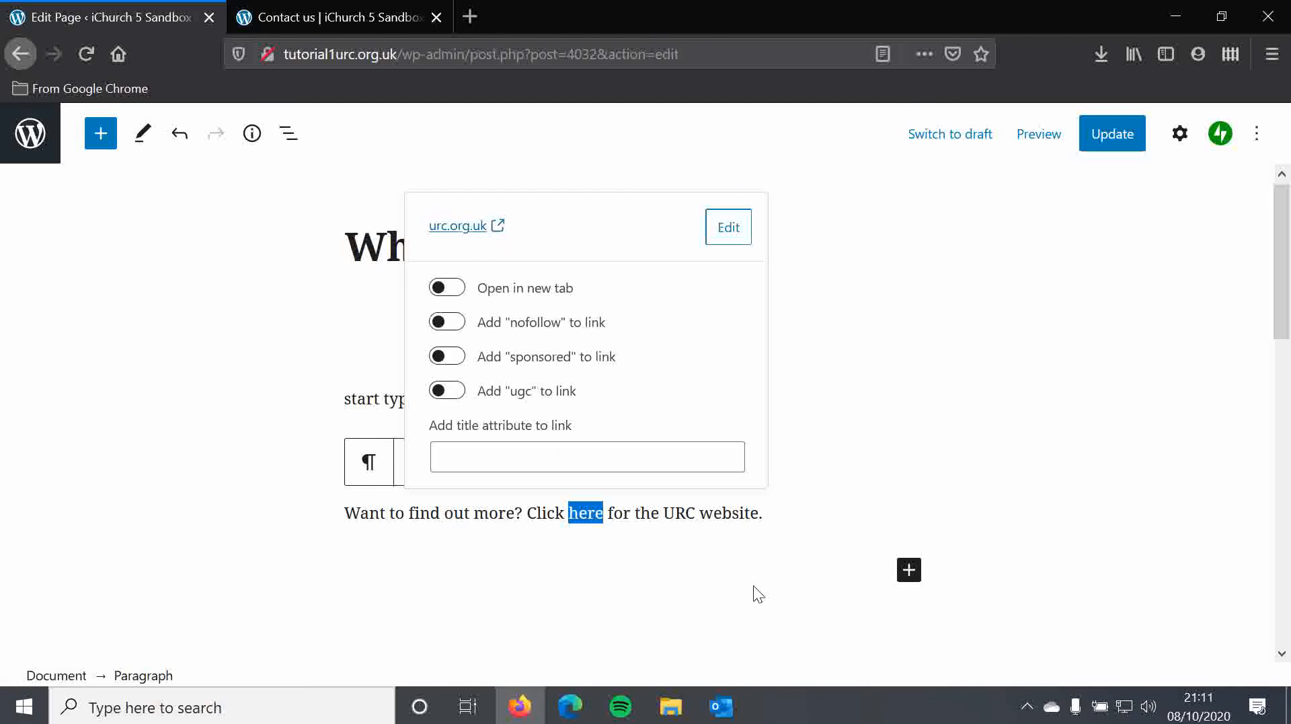
{"action": "left_click", "coordinate": [755, 515]}
Update the page and test the URC website link from the live What to Expect page, returning to the page editor
{"action": "left_click", "coordinate": [1103, 134]}
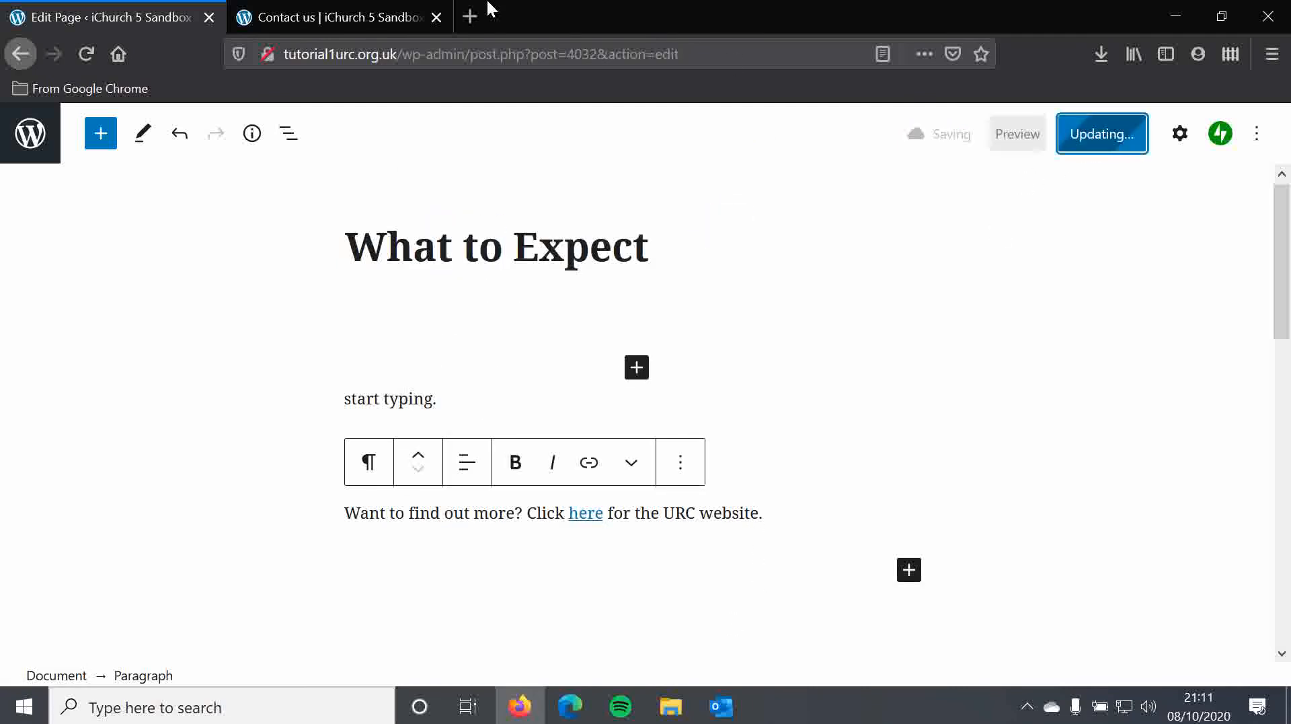
{"action": "left_click", "coordinate": [289, 10]}
{"action": "left_click", "coordinate": [86, 55]}
{"action": "mouse_move", "coordinate": [173, 188]}
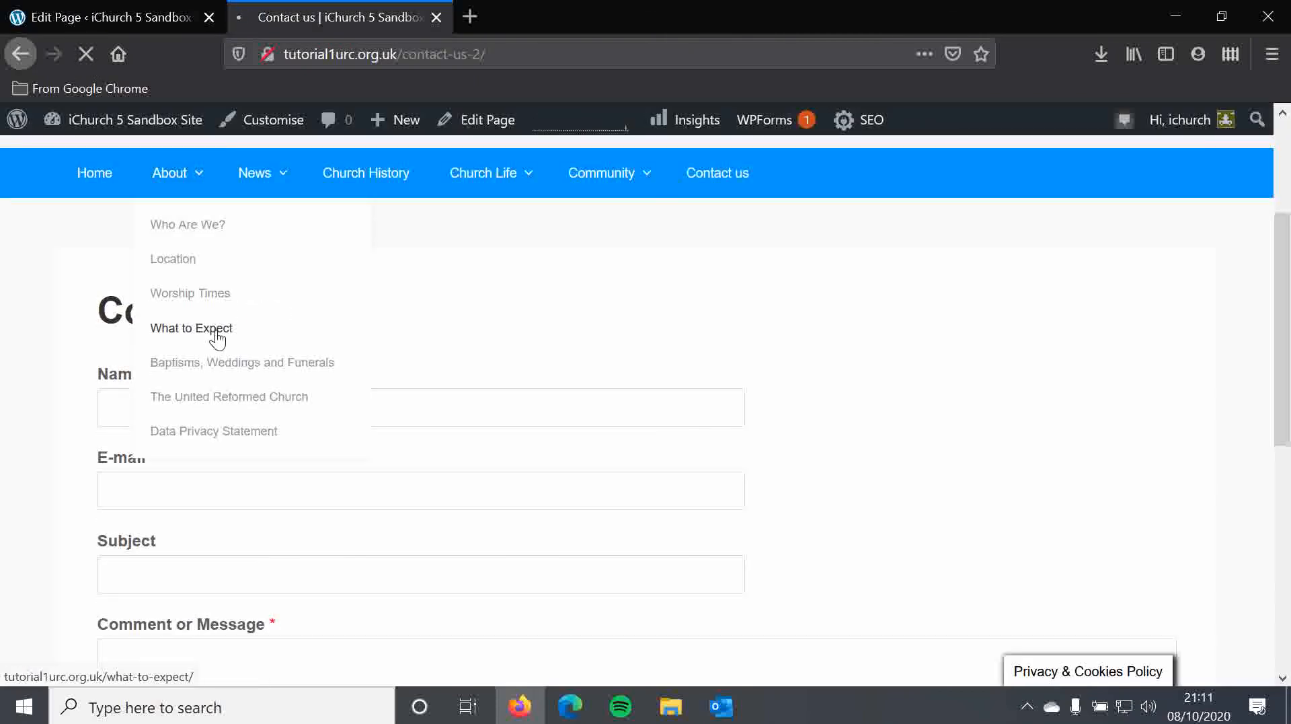
{"action": "left_click", "coordinate": [216, 329]}
{"action": "scroll", "coordinate": [49, 426], "scroll_direction": "down", "scroll_amount": 4}
{"action": "left_click", "coordinate": [353, 375]}
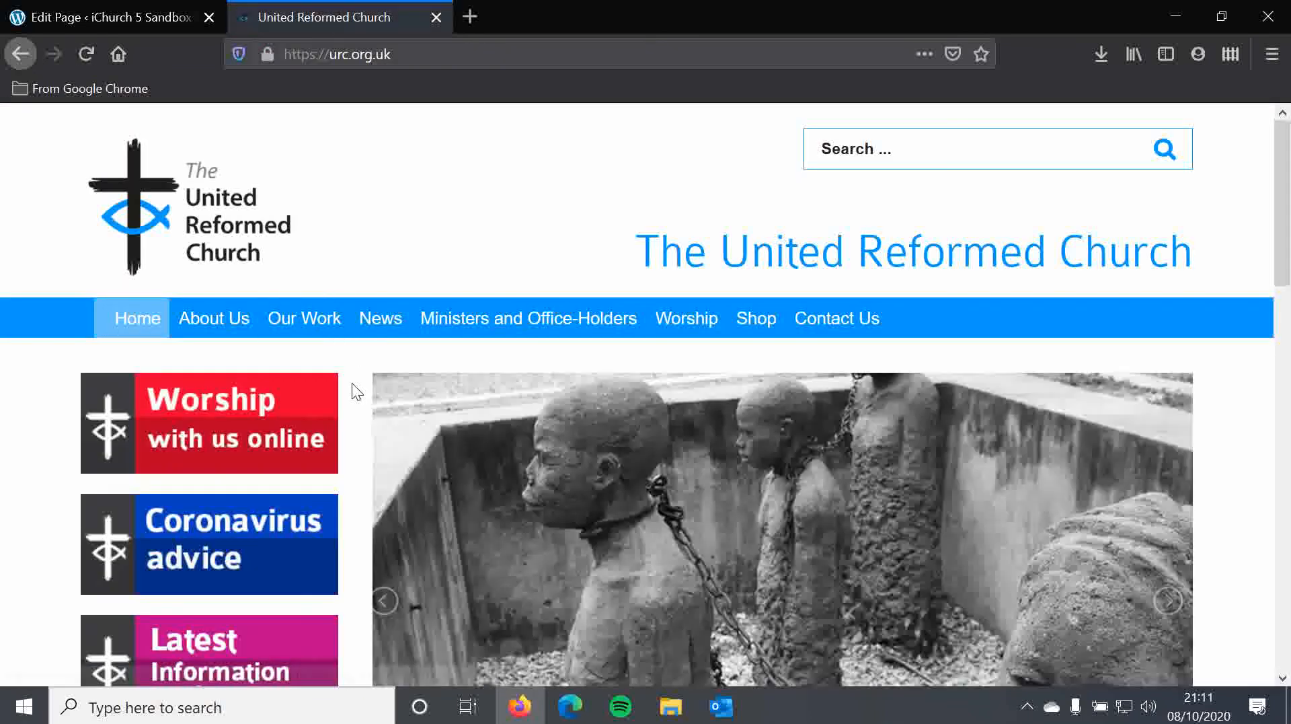
{"action": "left_click", "coordinate": [104, 9]}
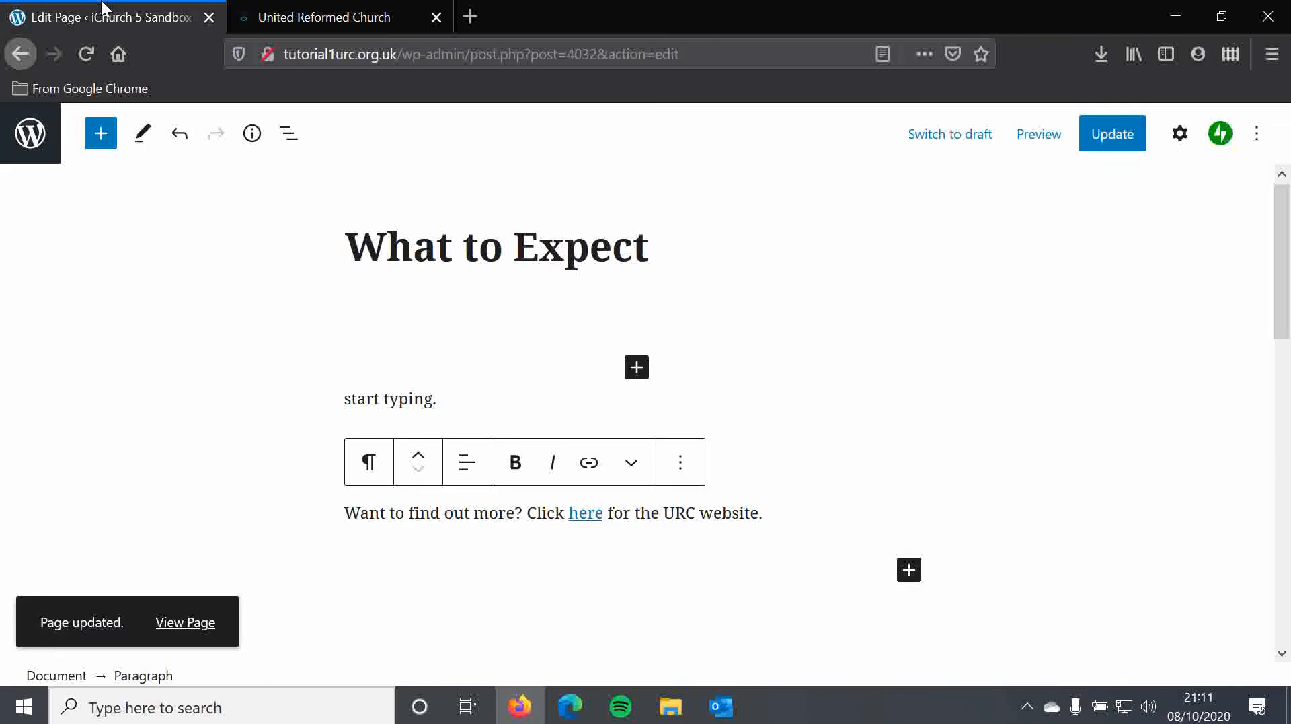